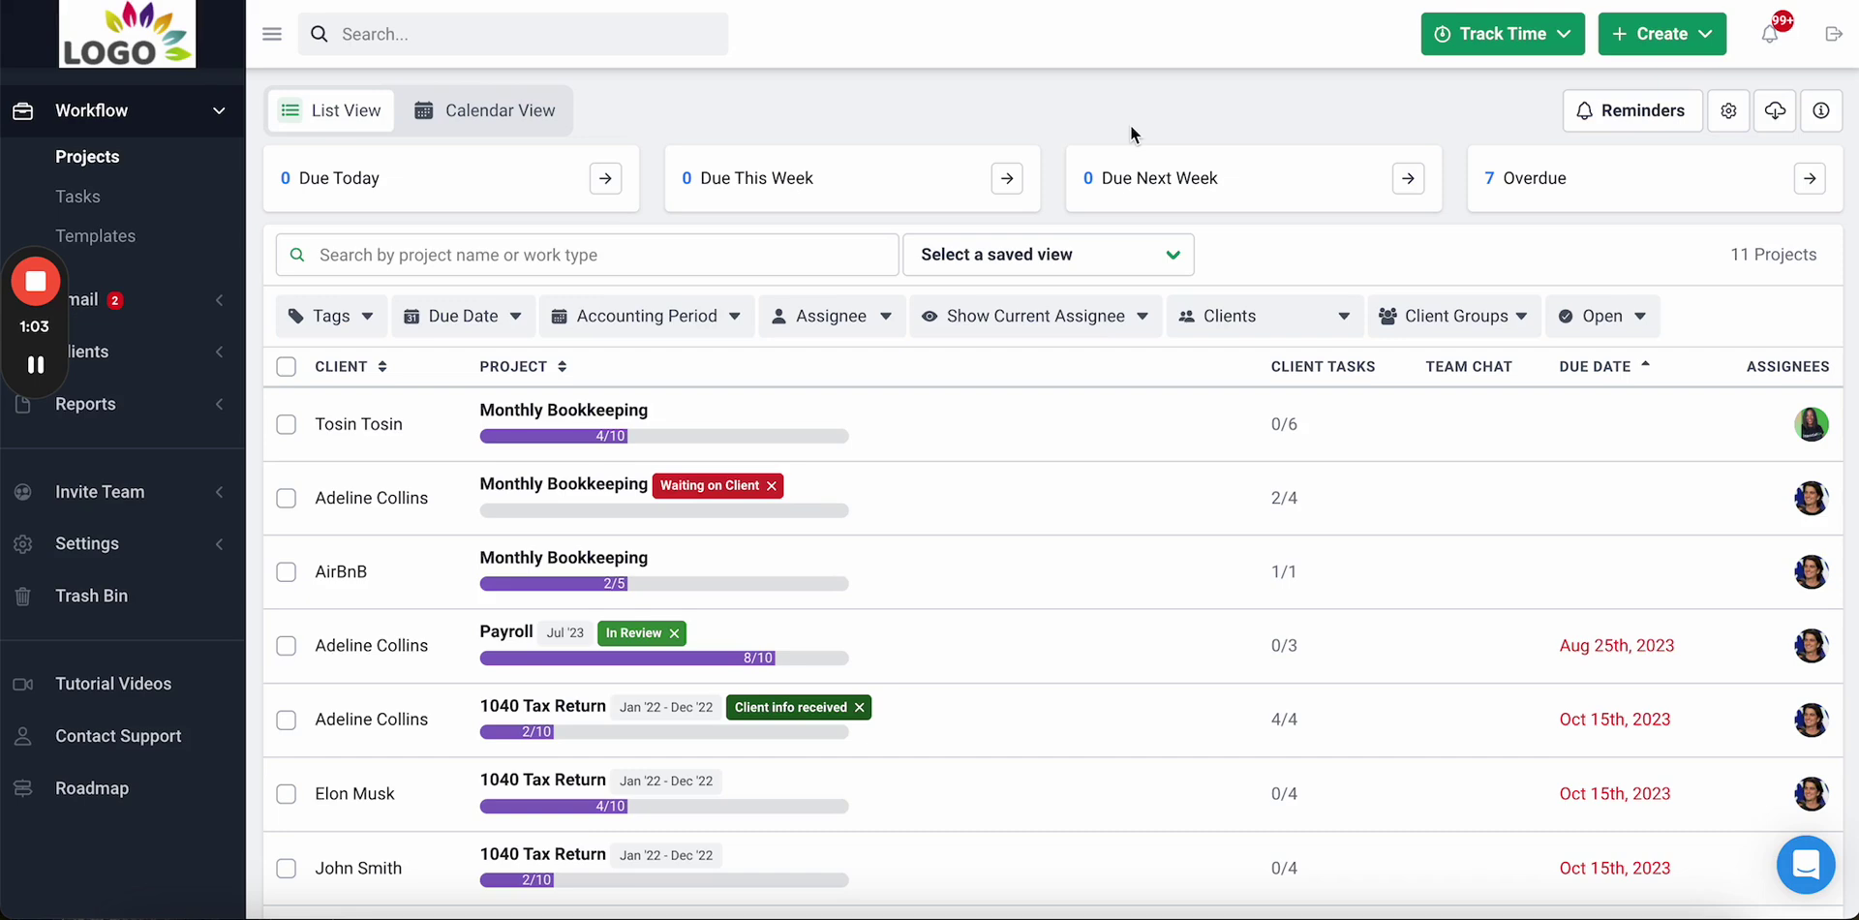
# - Search the projects list for 'Monthly b'
pyautogui.scroll(-2, 1181, 467)
pyautogui.scroll(2, 1181, 467)
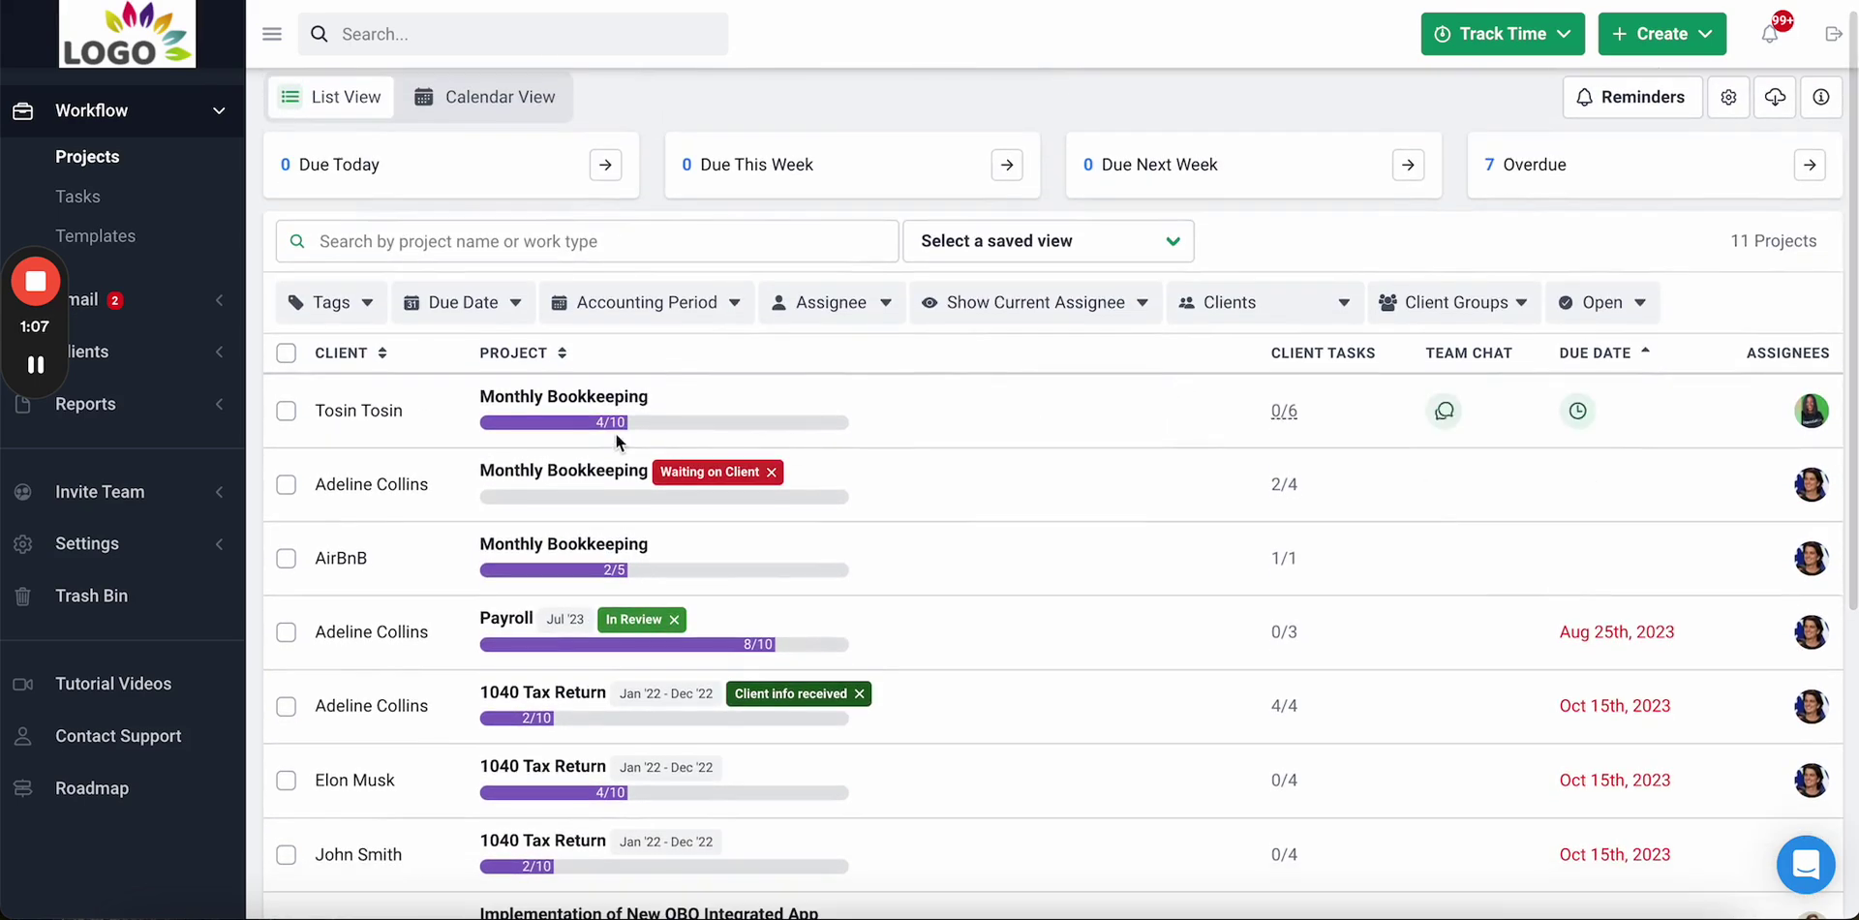
pyautogui.scroll(1, 618, 433)
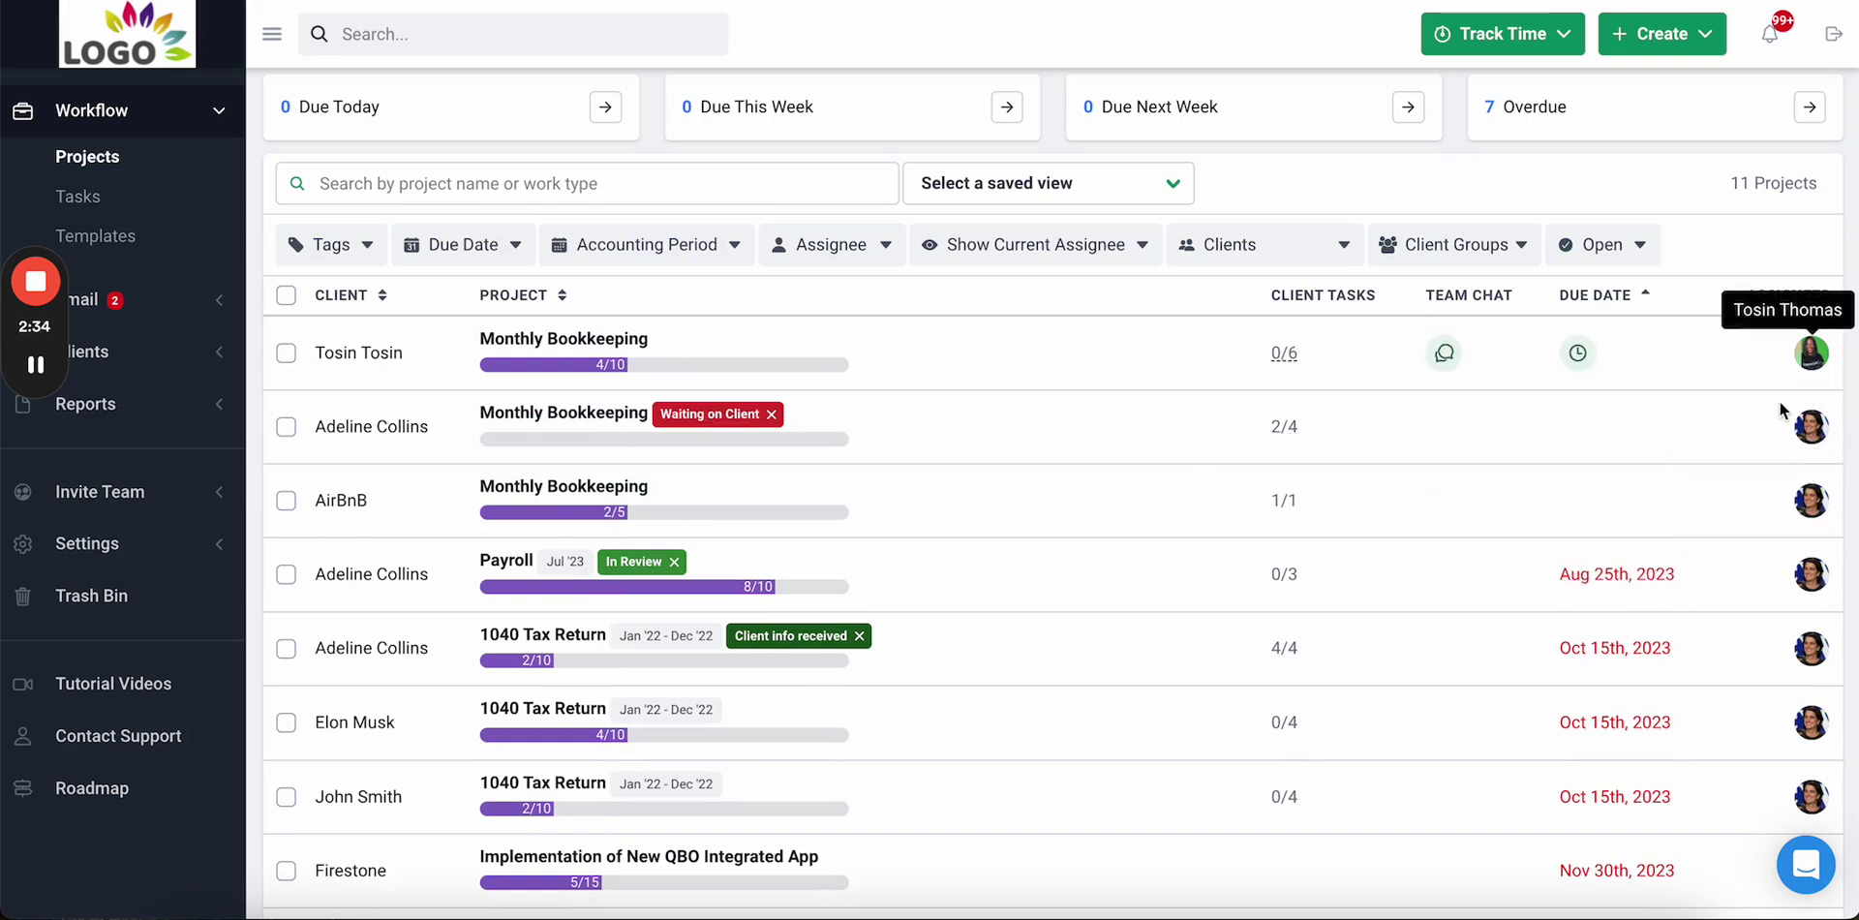
pyautogui.scroll(1, 1653, 543)
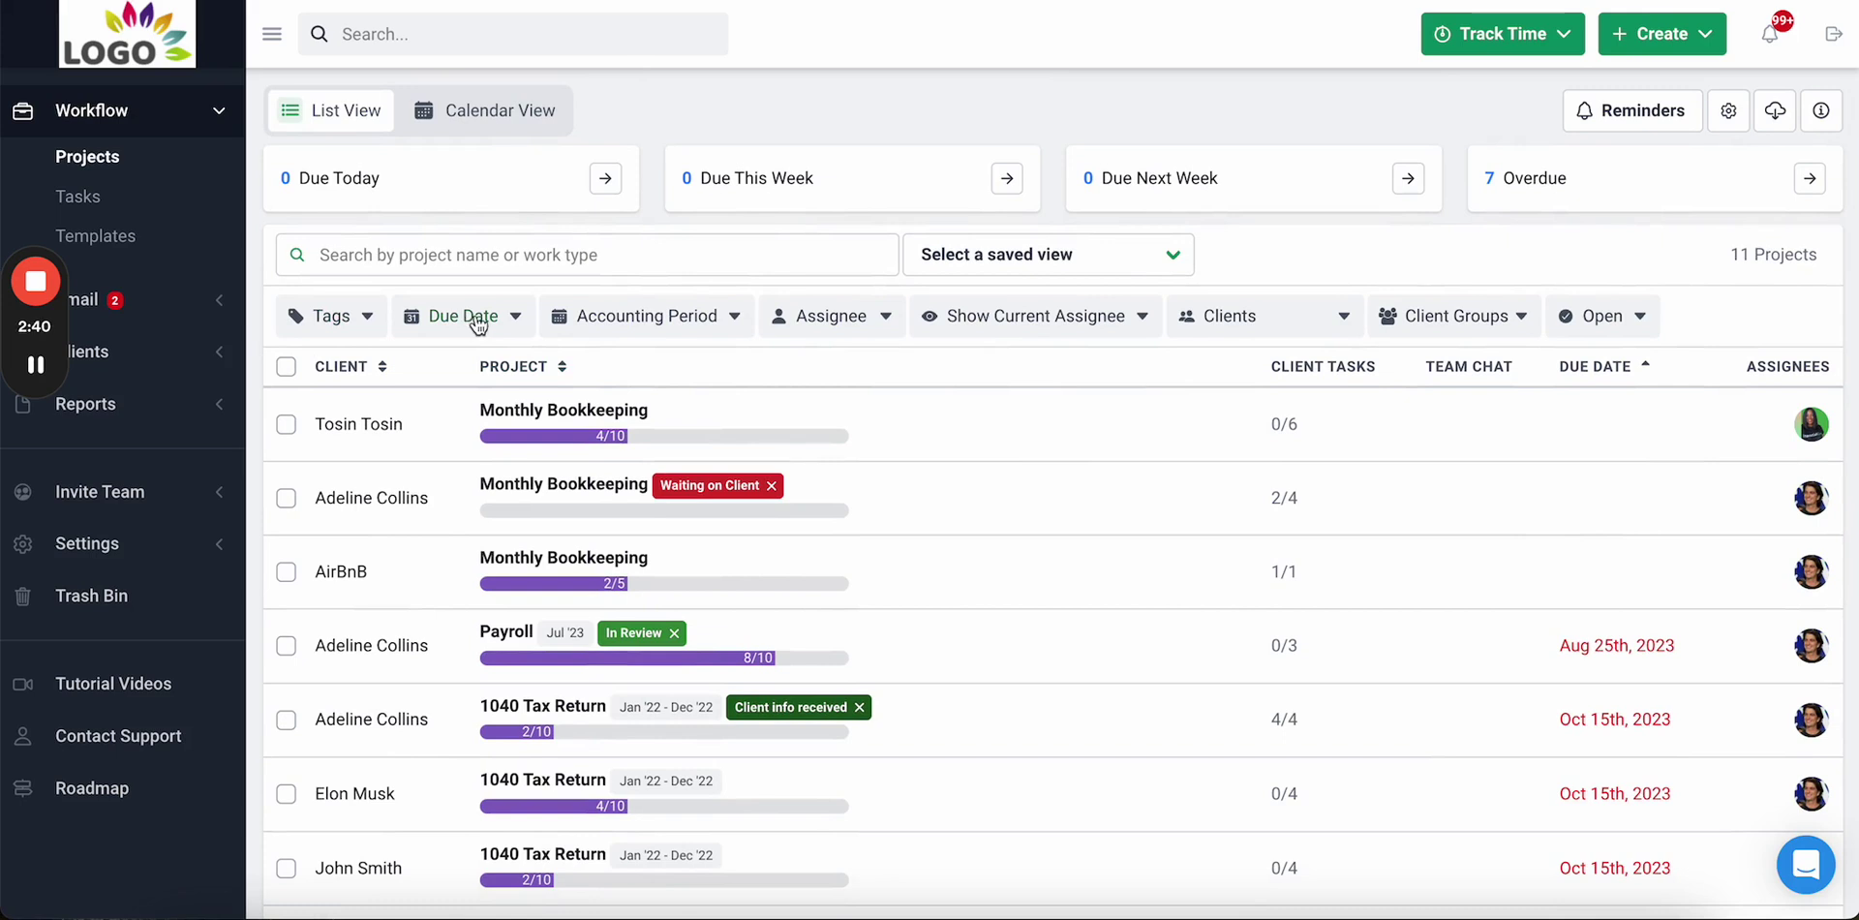
pyautogui.click(642, 258)
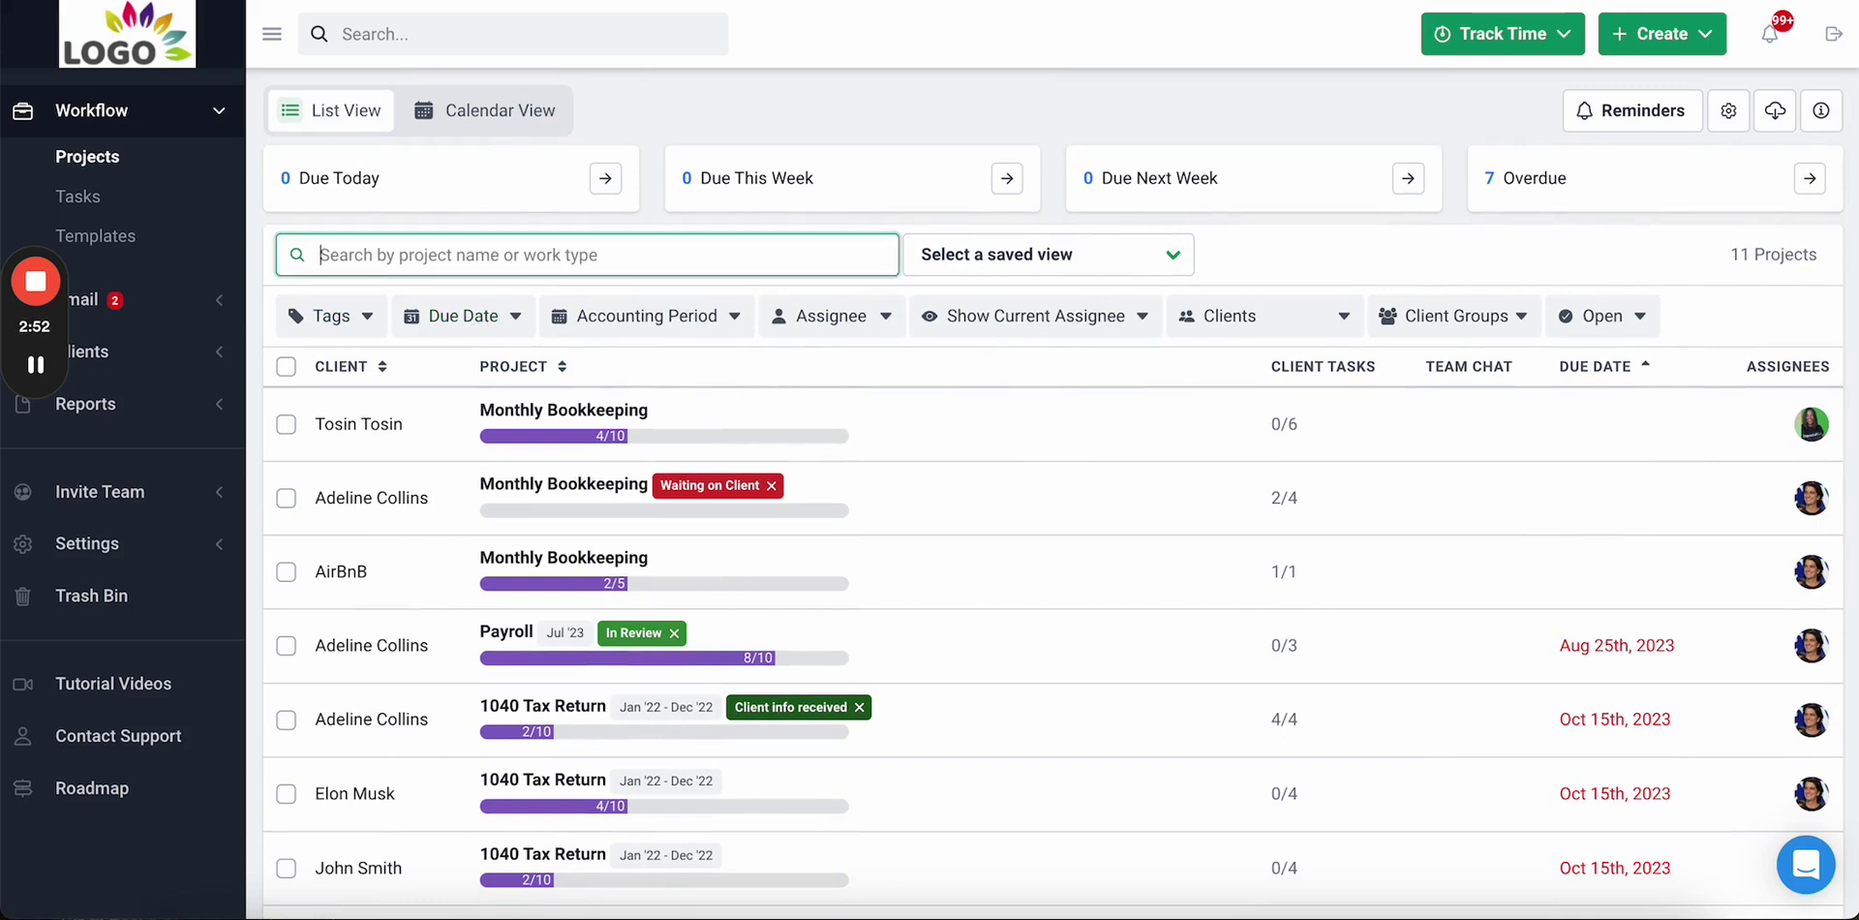
pyautogui.write('M')
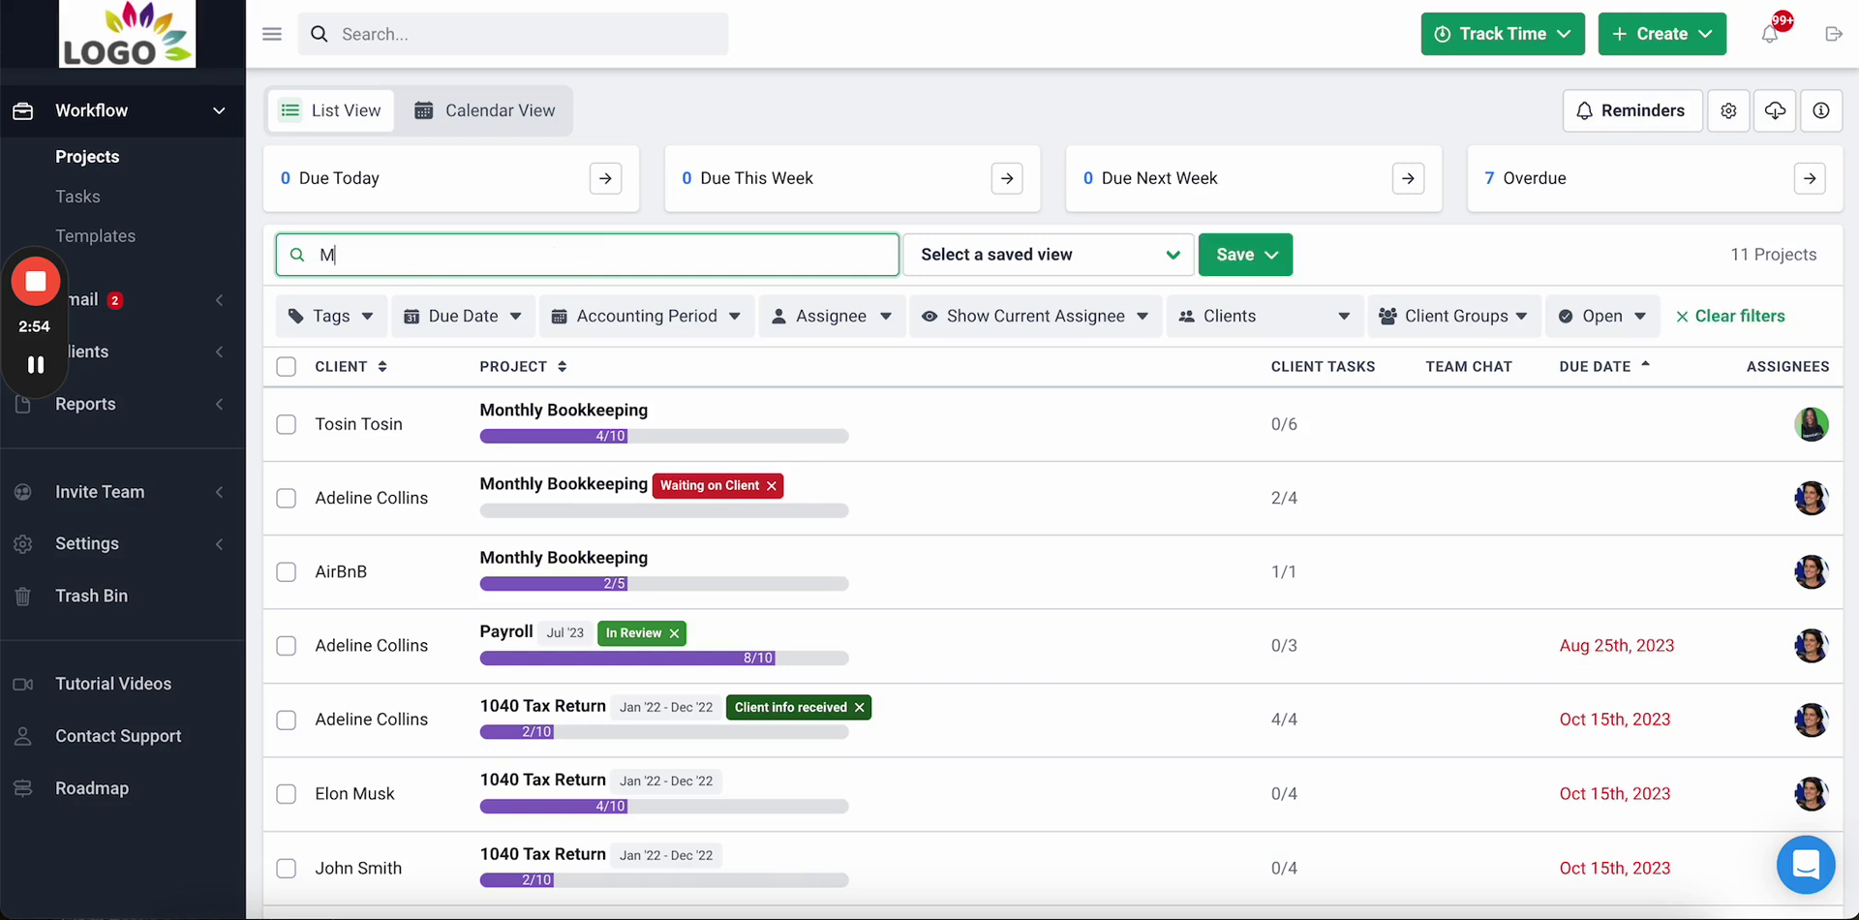
pyautogui.write('onthly b')
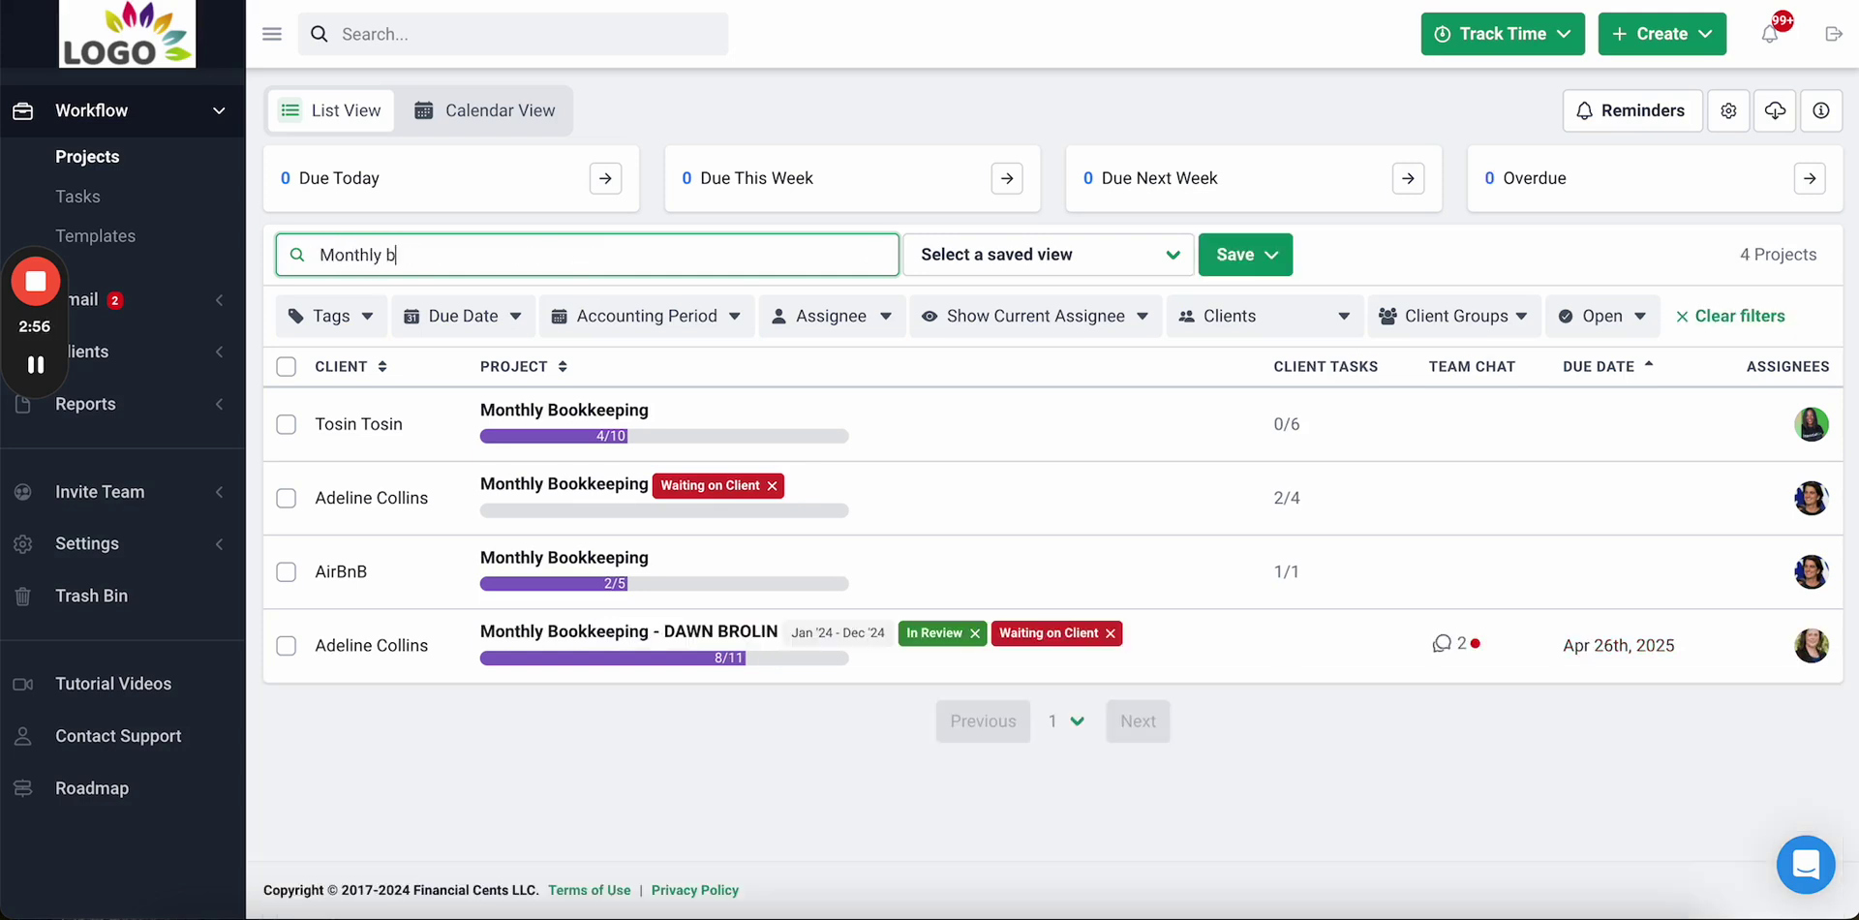
# - Filter the projects to the In Review tag, leaving the due date filter unapplied
pyautogui.click(351, 324)
pyautogui.write('in revi')
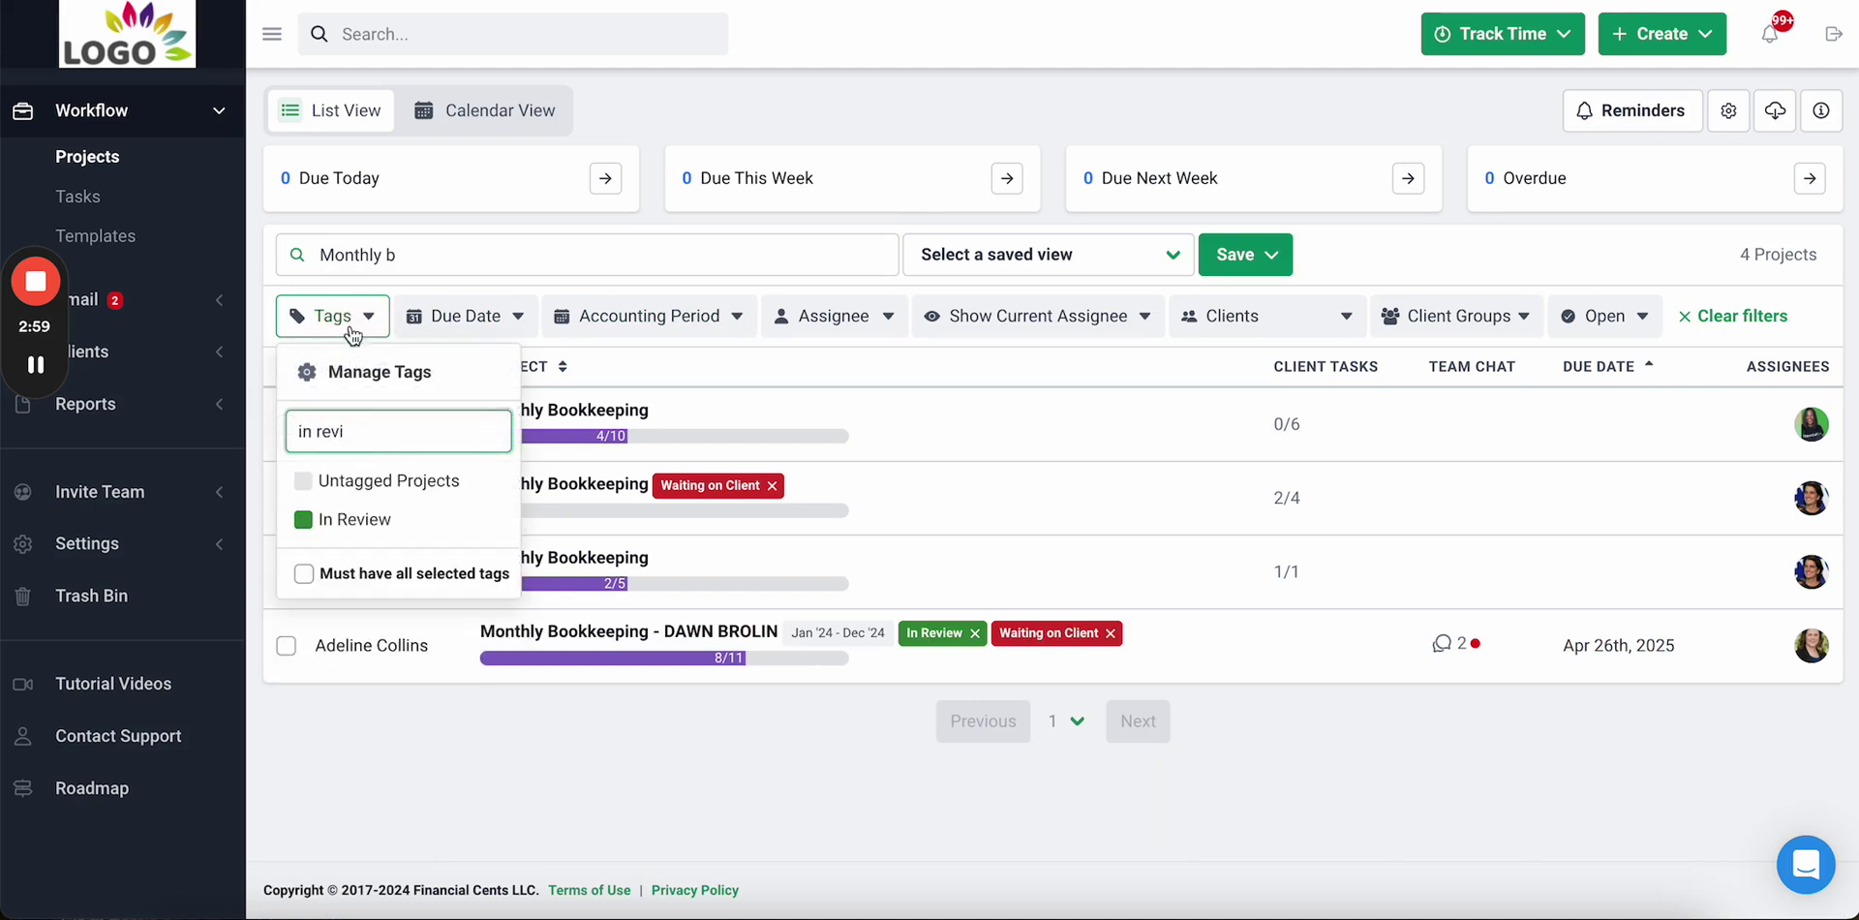
pyautogui.click(351, 520)
pyautogui.click(497, 315)
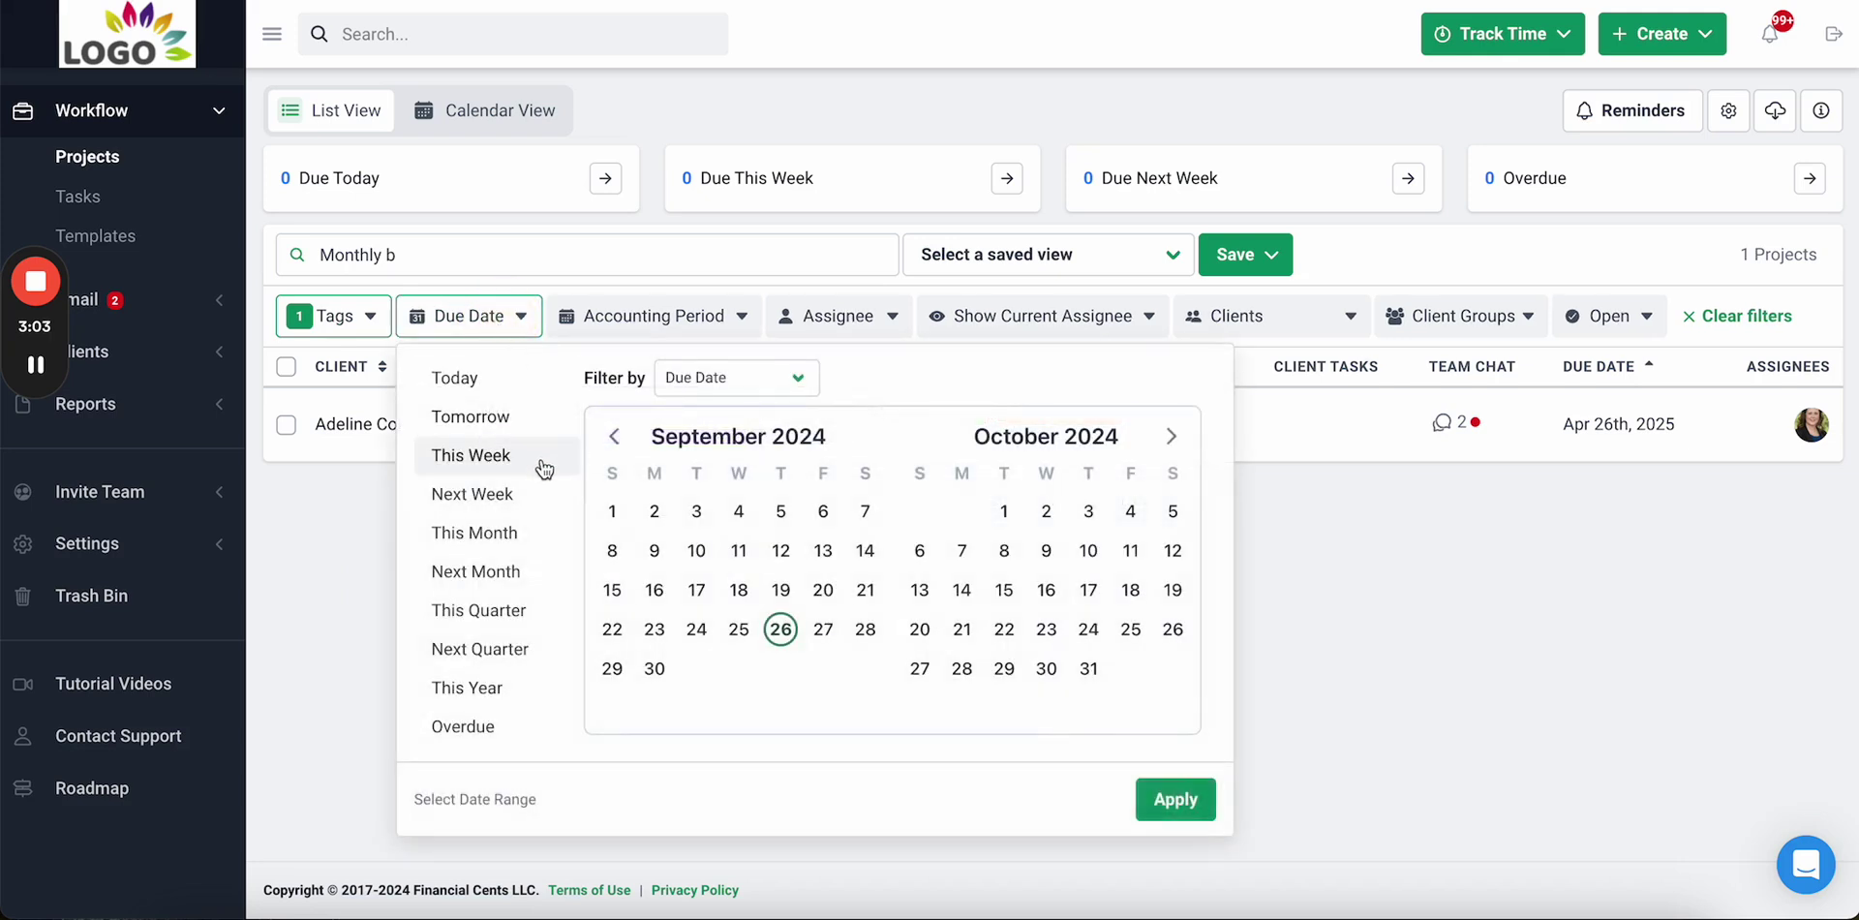
pyautogui.click(365, 551)
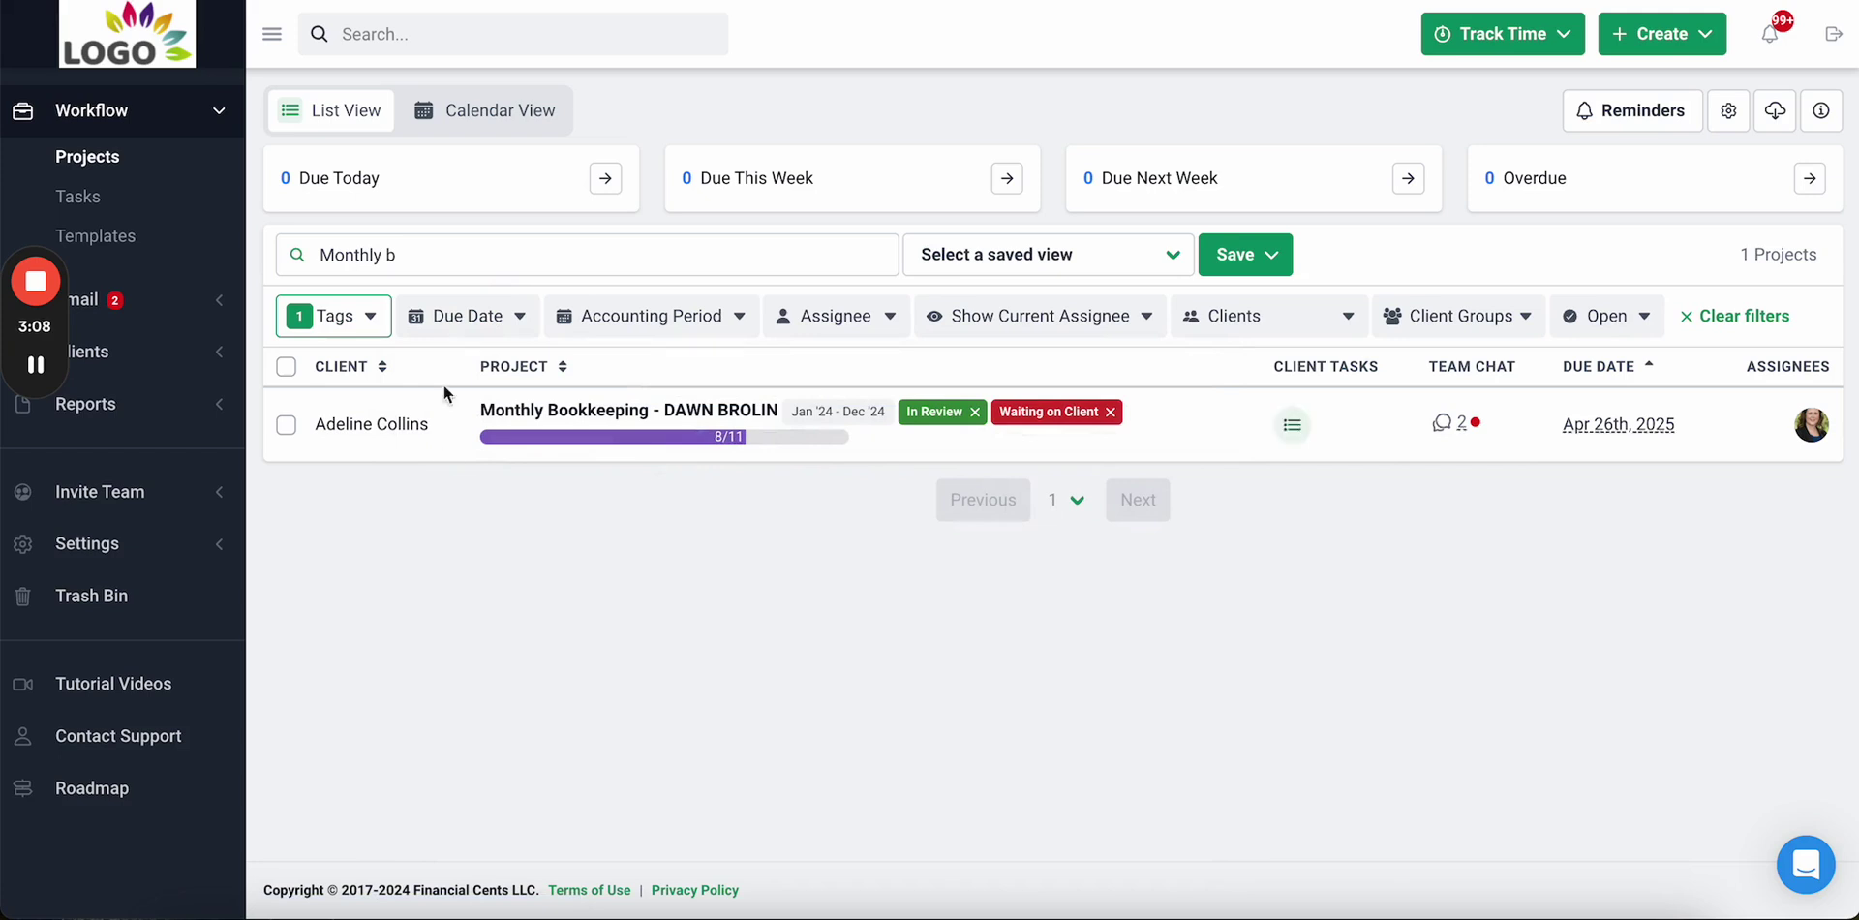
# - Clear the 'Monthly b' search and remove the tag filter to show all projects
pyautogui.tripleClick(454, 249)
pyautogui.press('BackSpace')
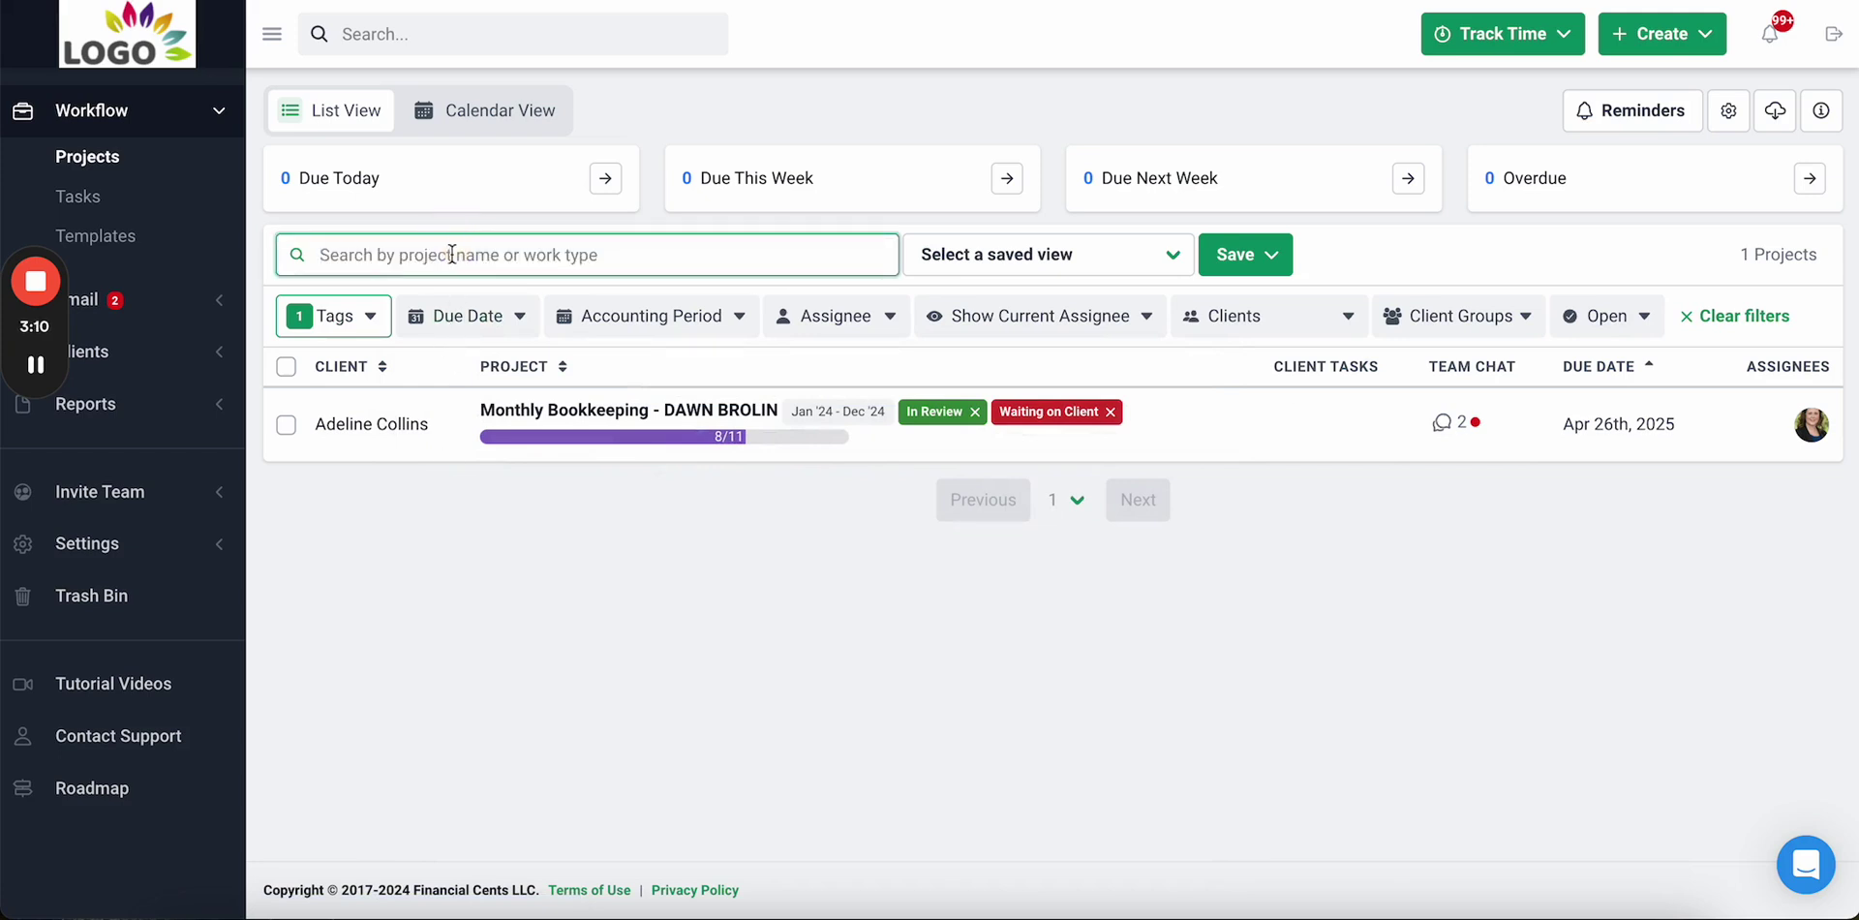
pyautogui.click(369, 319)
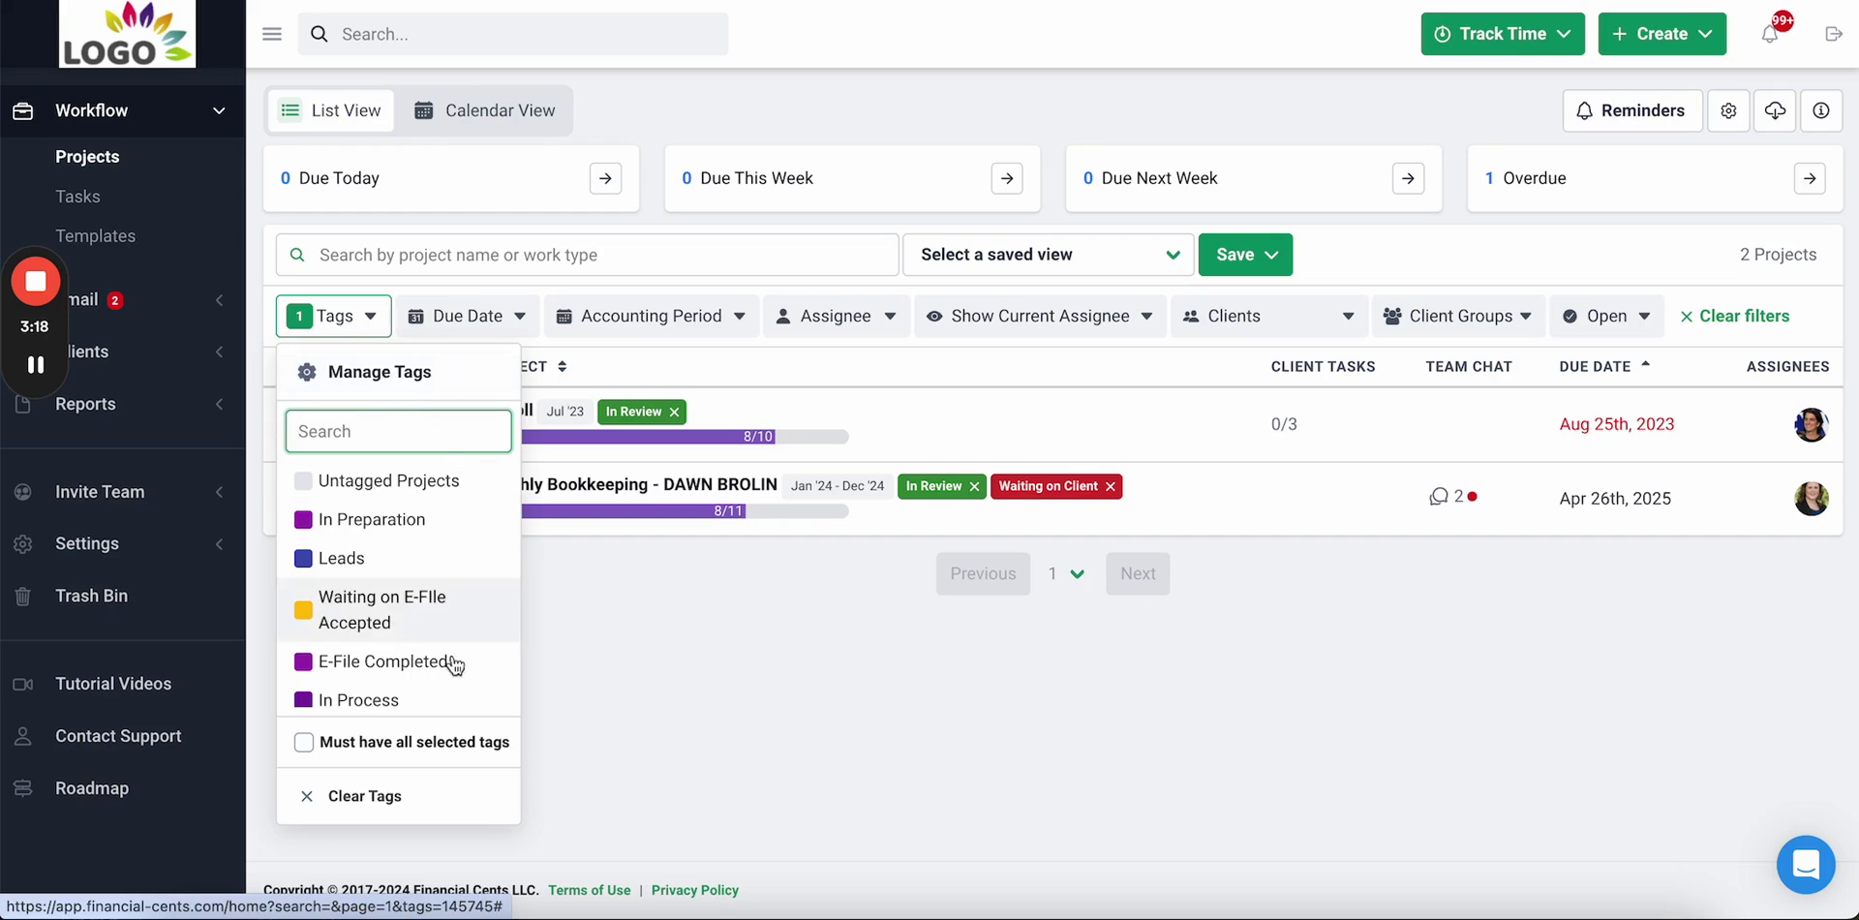
pyautogui.click(405, 794)
pyautogui.click(407, 393)
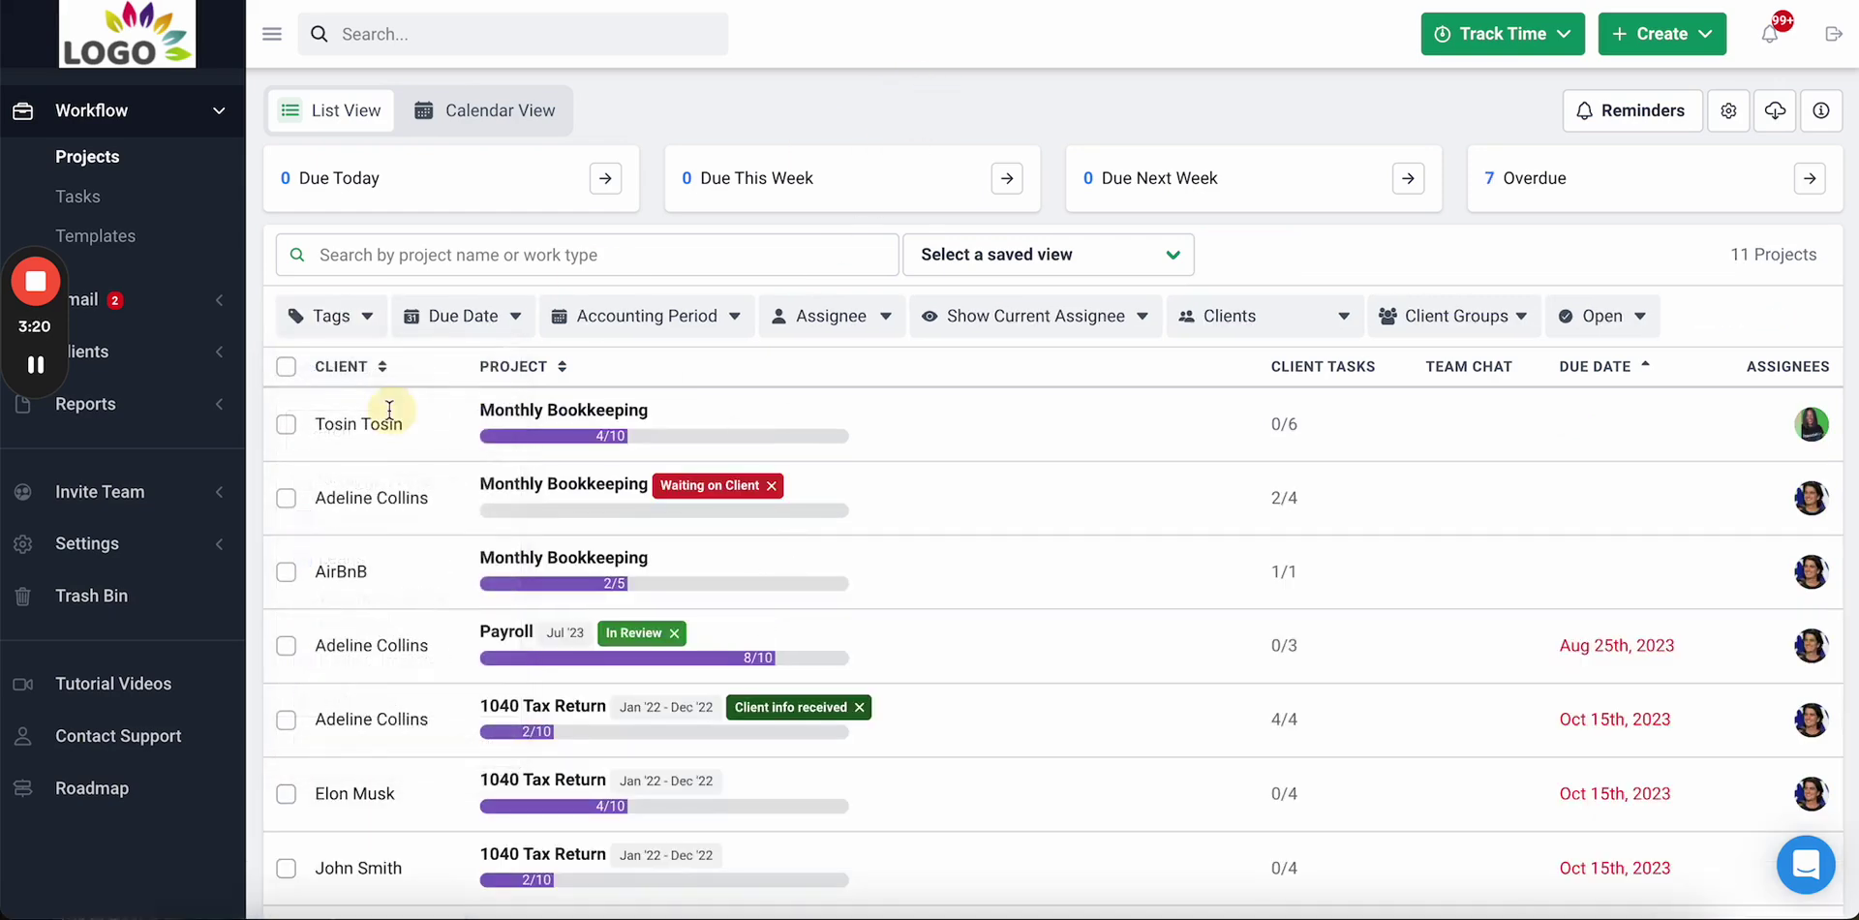
# - Look over the due date and assignee filters, filter to a single client, then clear all filters
pyautogui.click(484, 317)
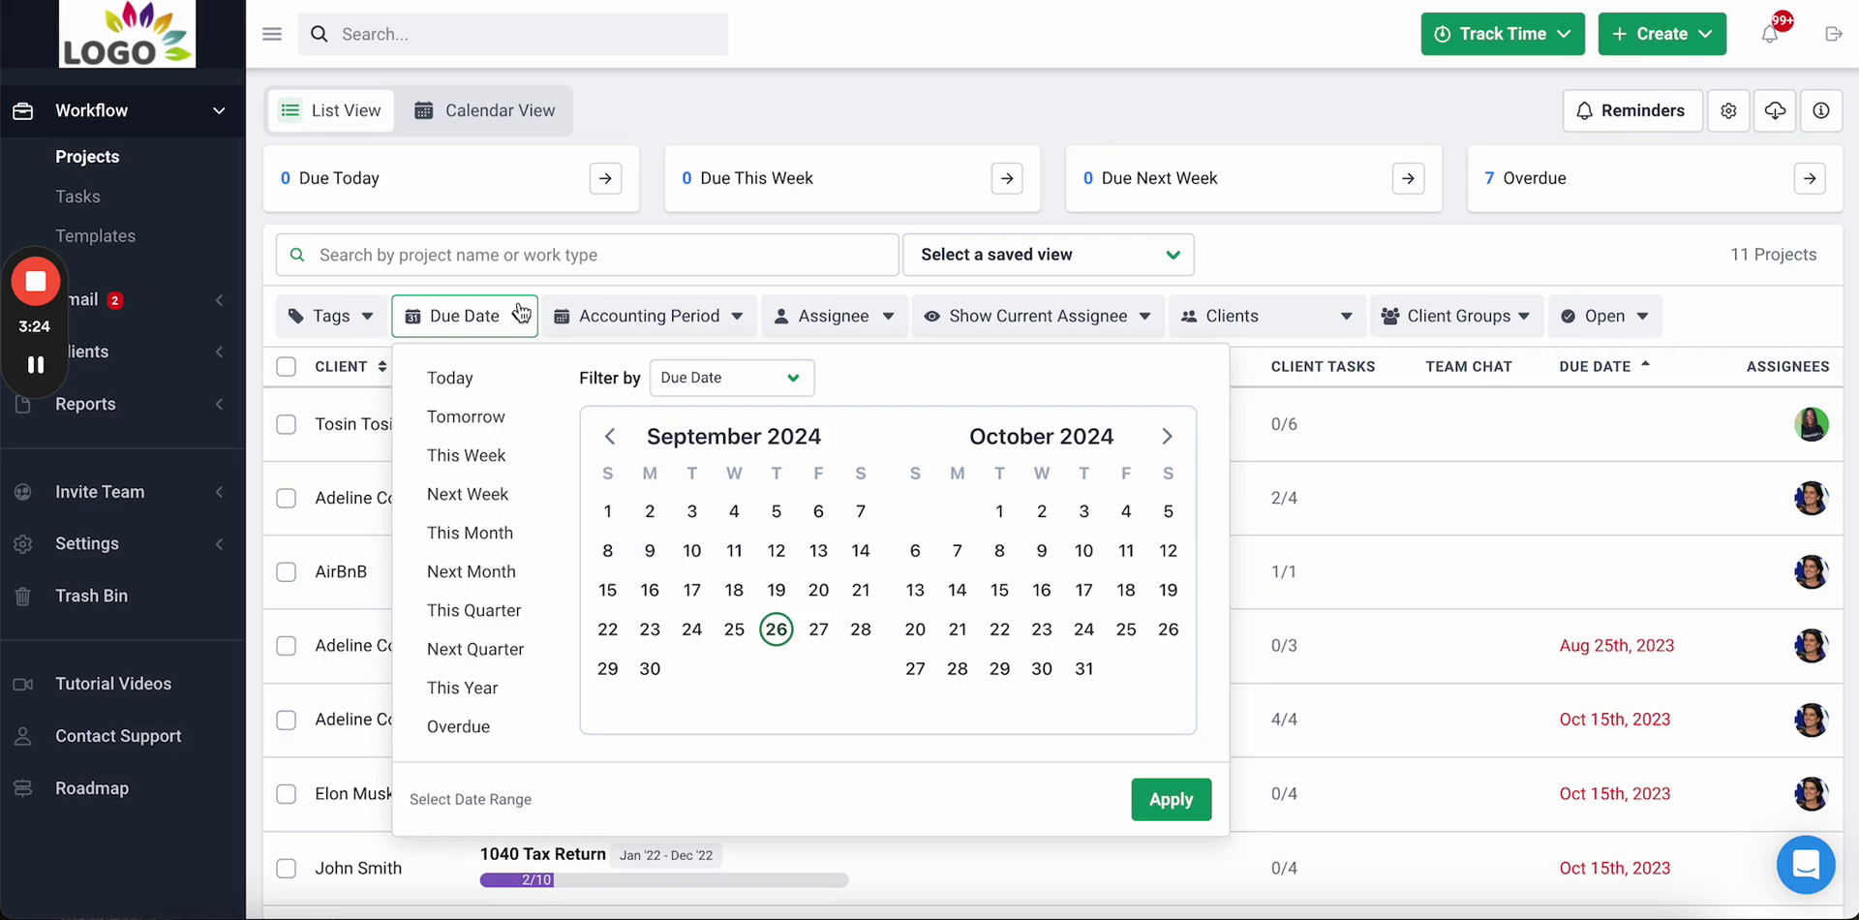
pyautogui.click(779, 114)
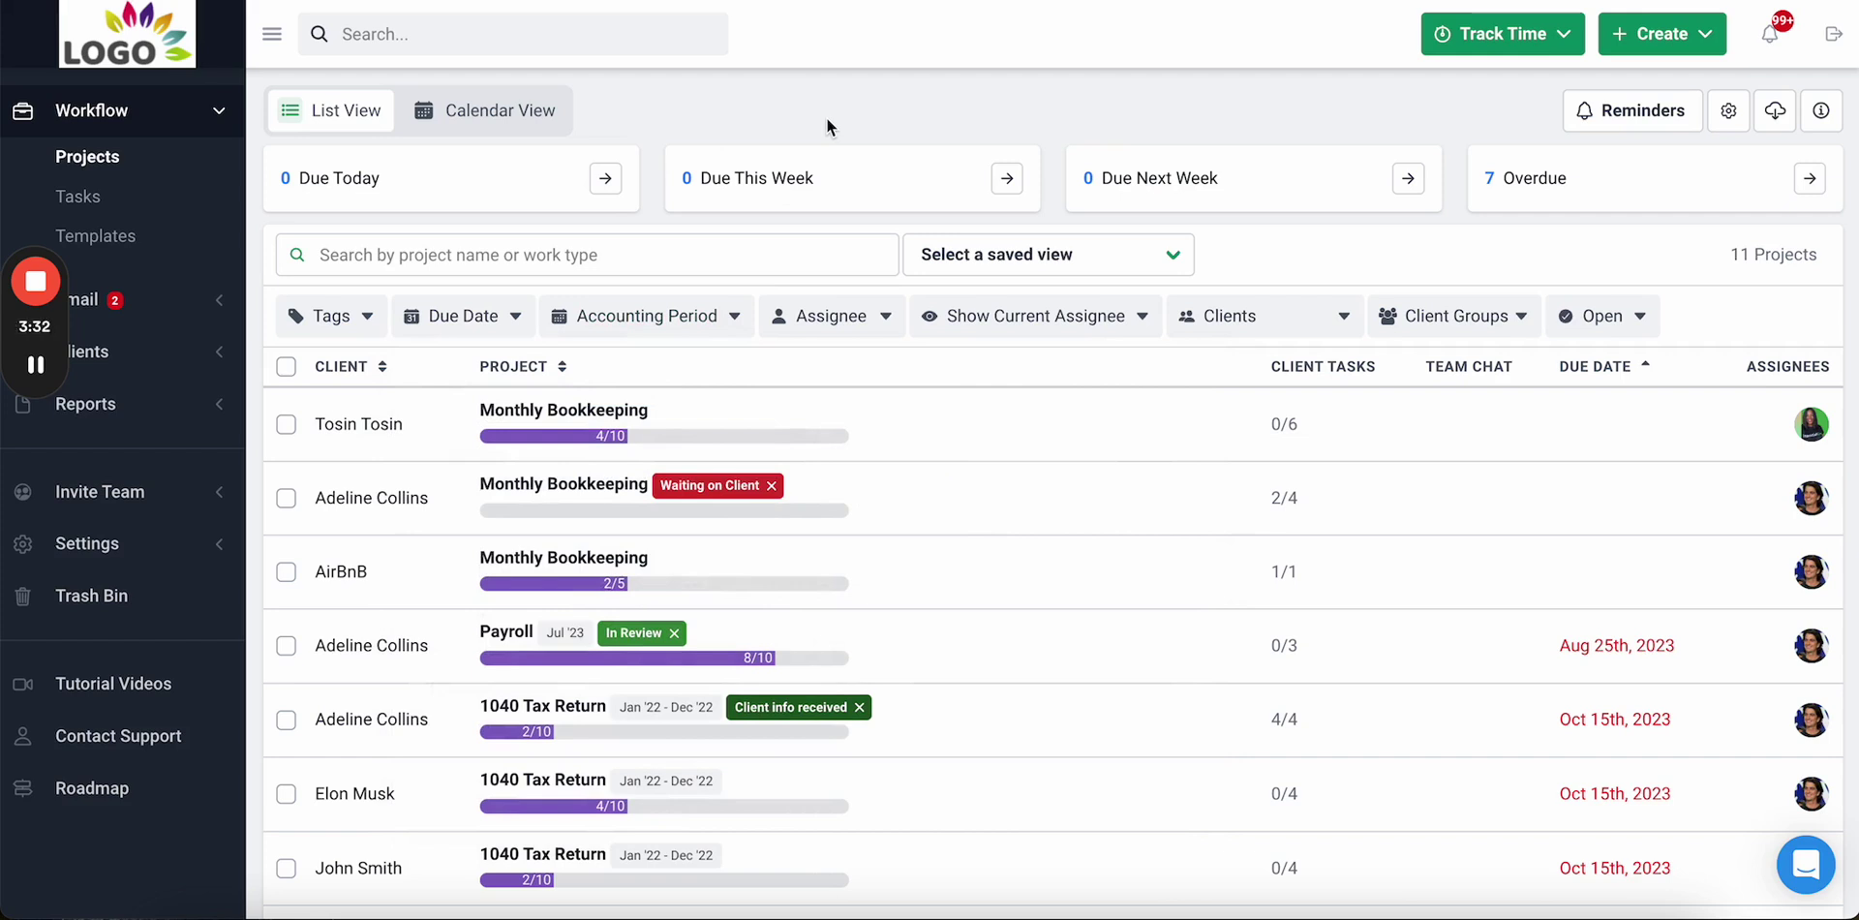
pyautogui.click(884, 325)
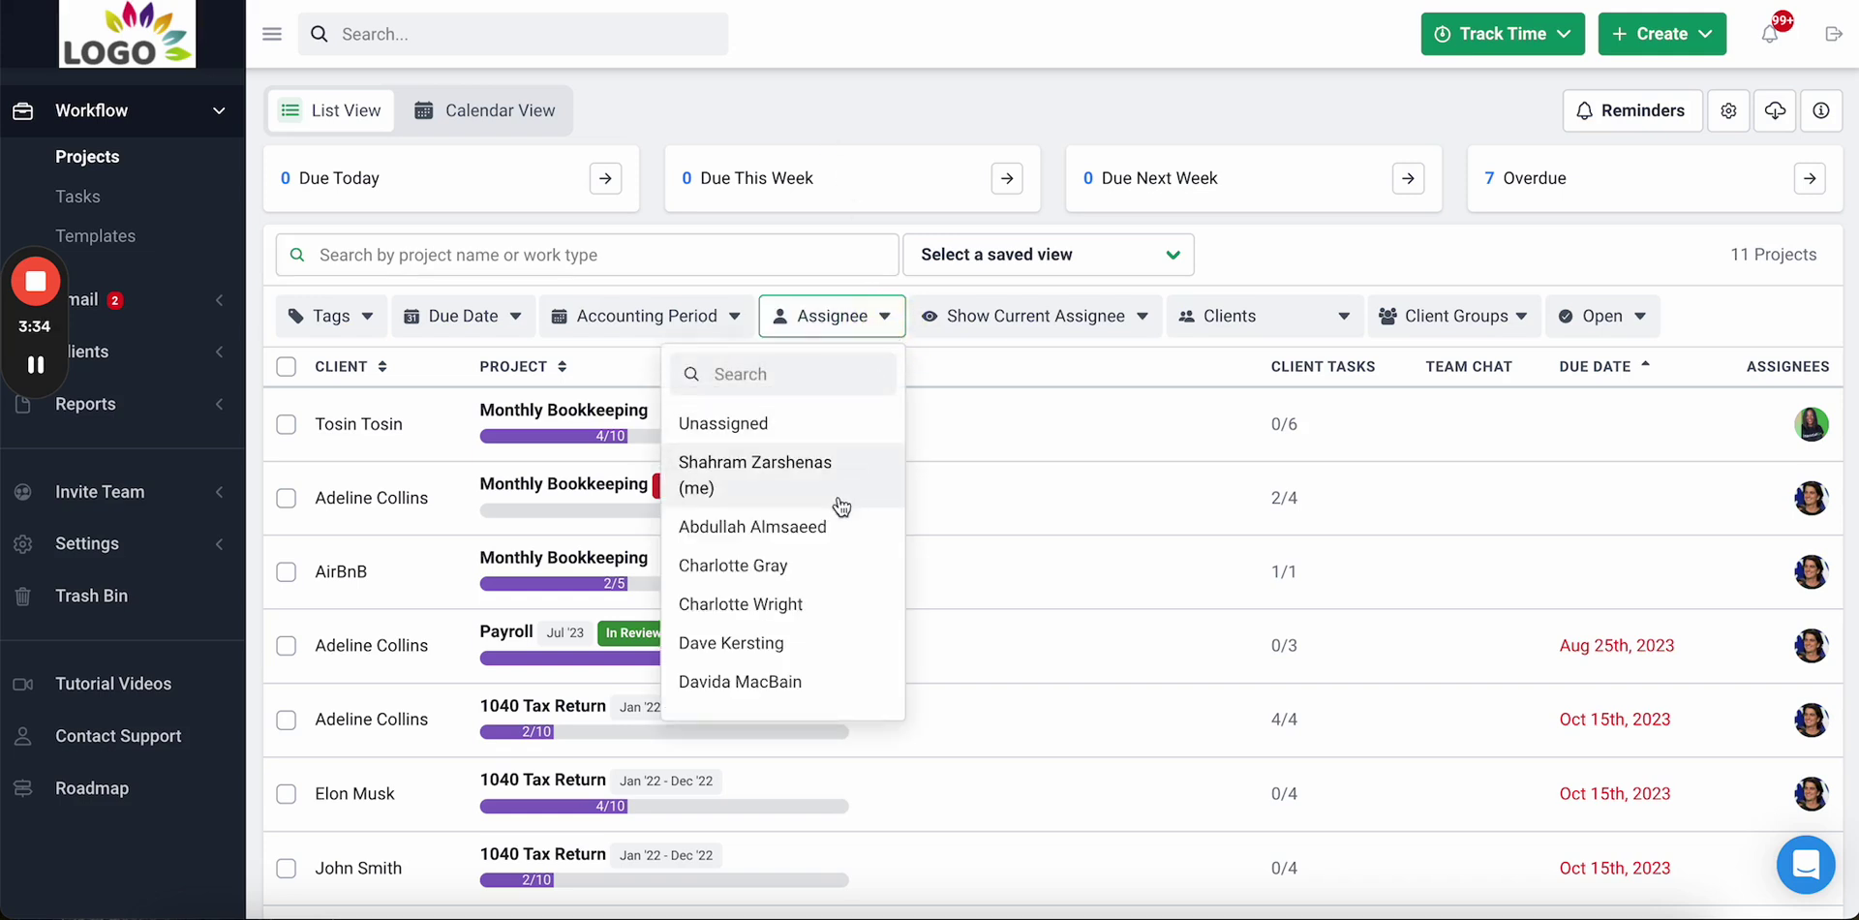
pyautogui.click(926, 89)
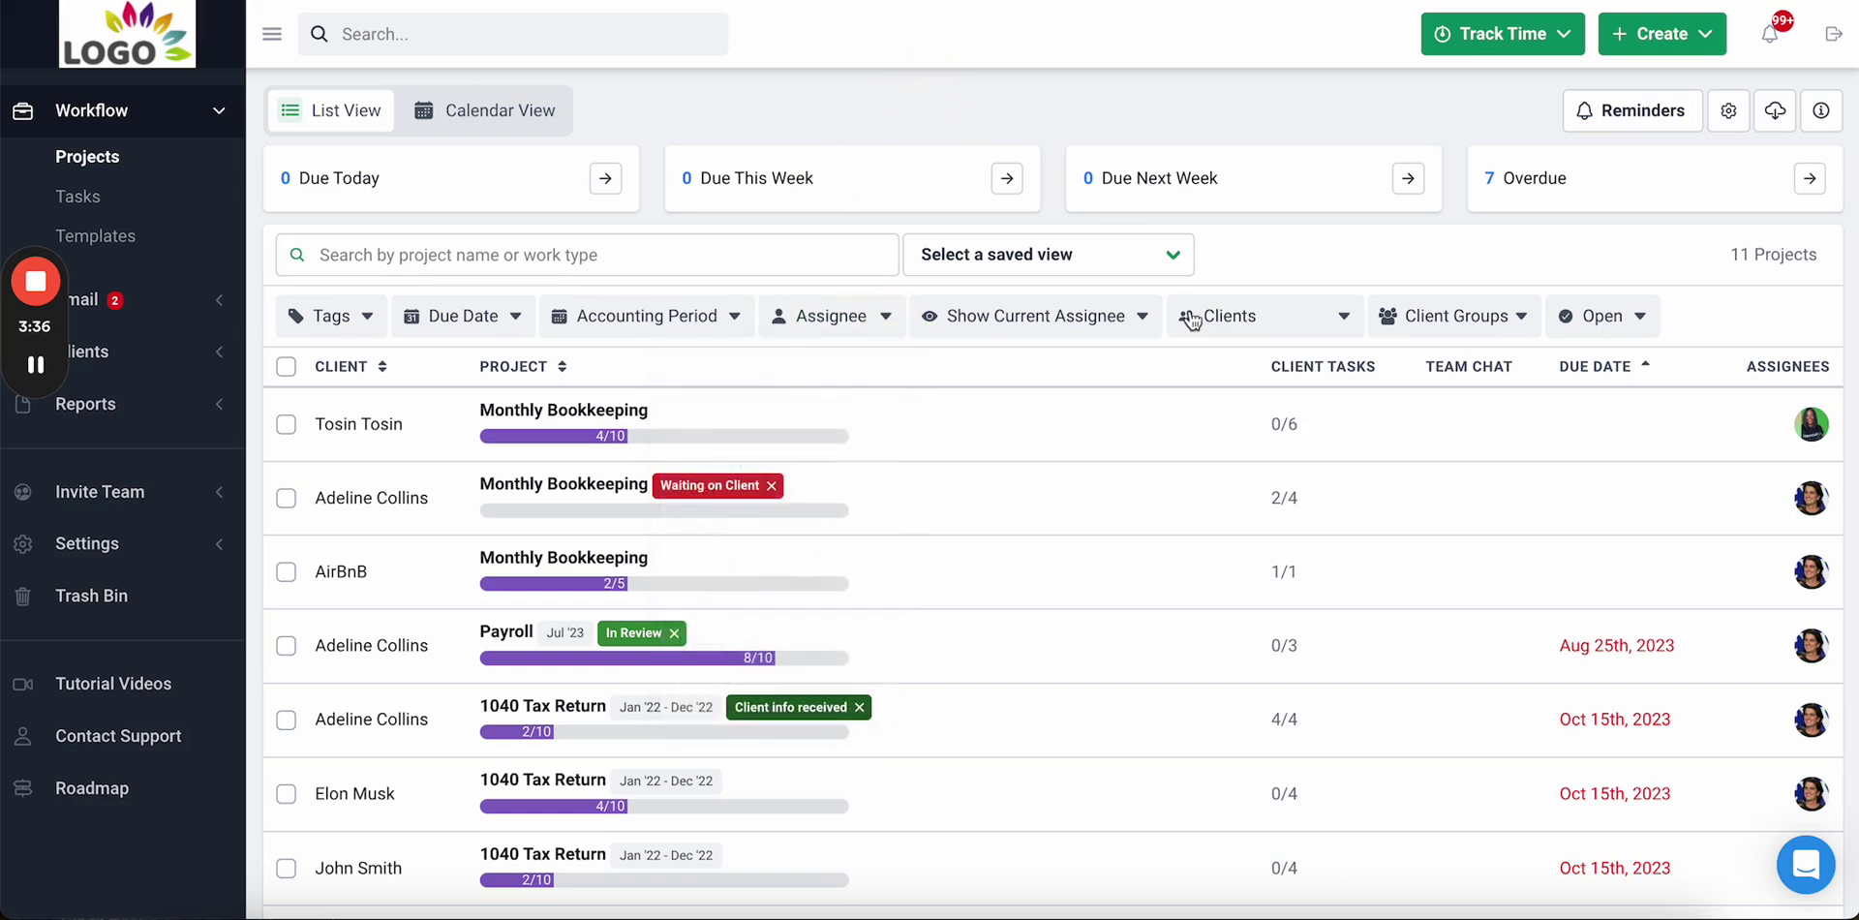
pyautogui.click(1284, 322)
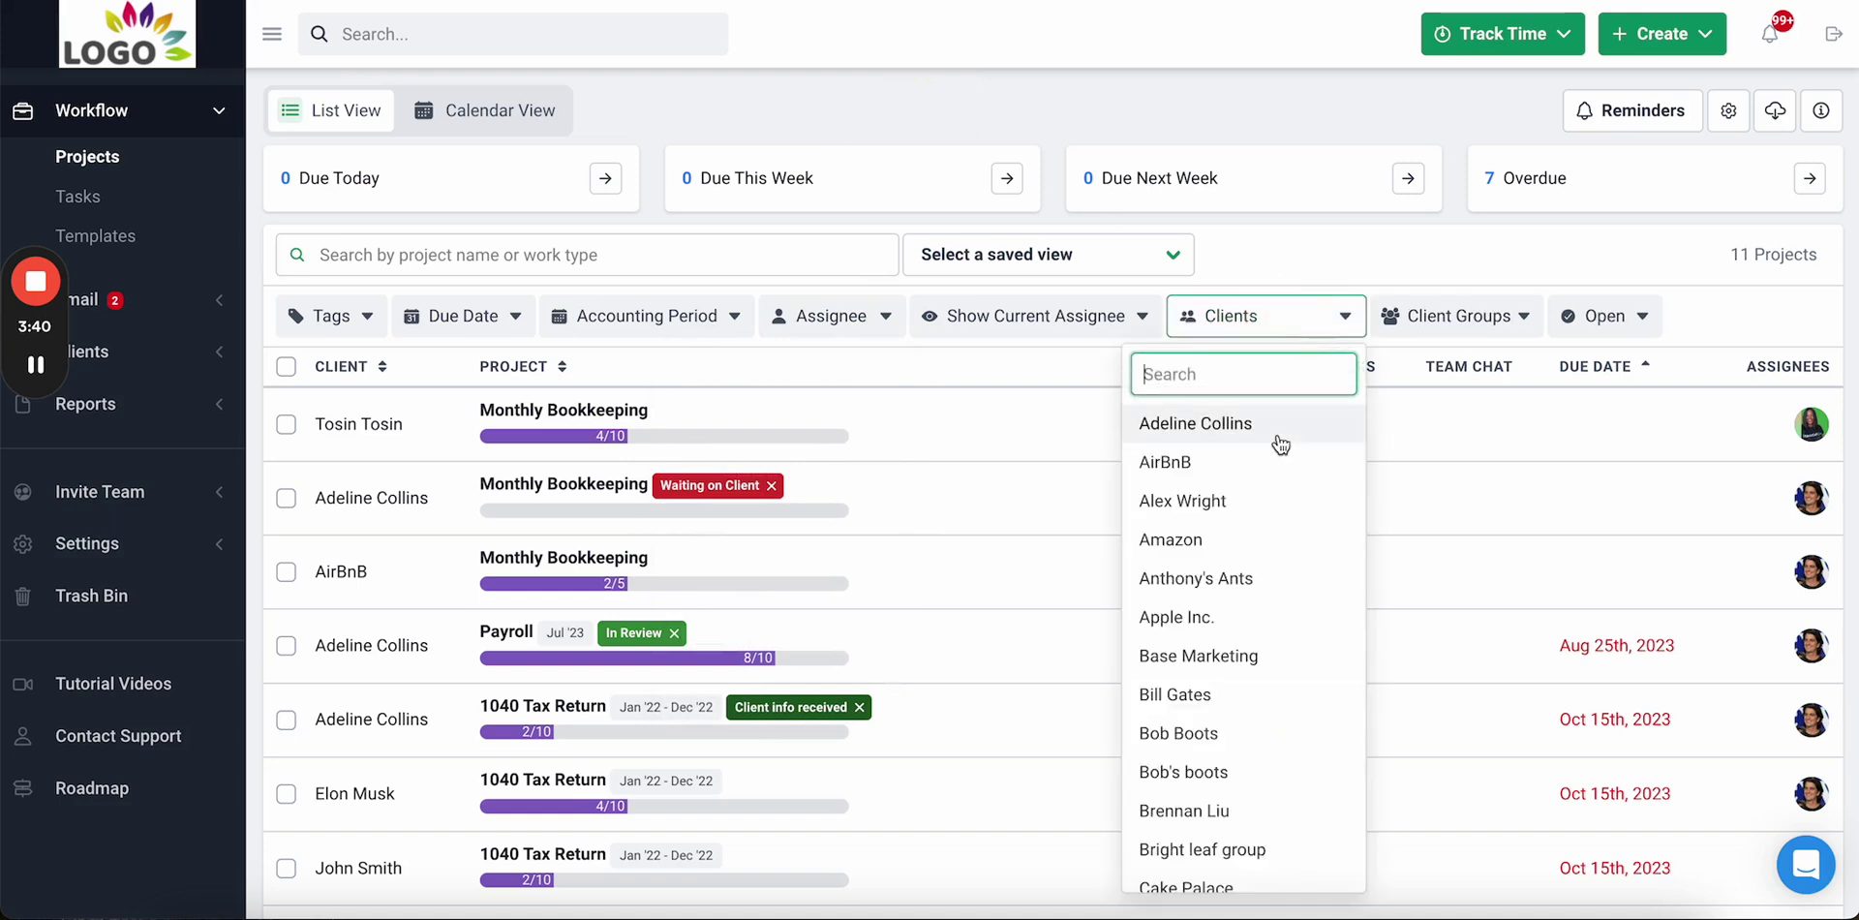
pyautogui.click(1279, 441)
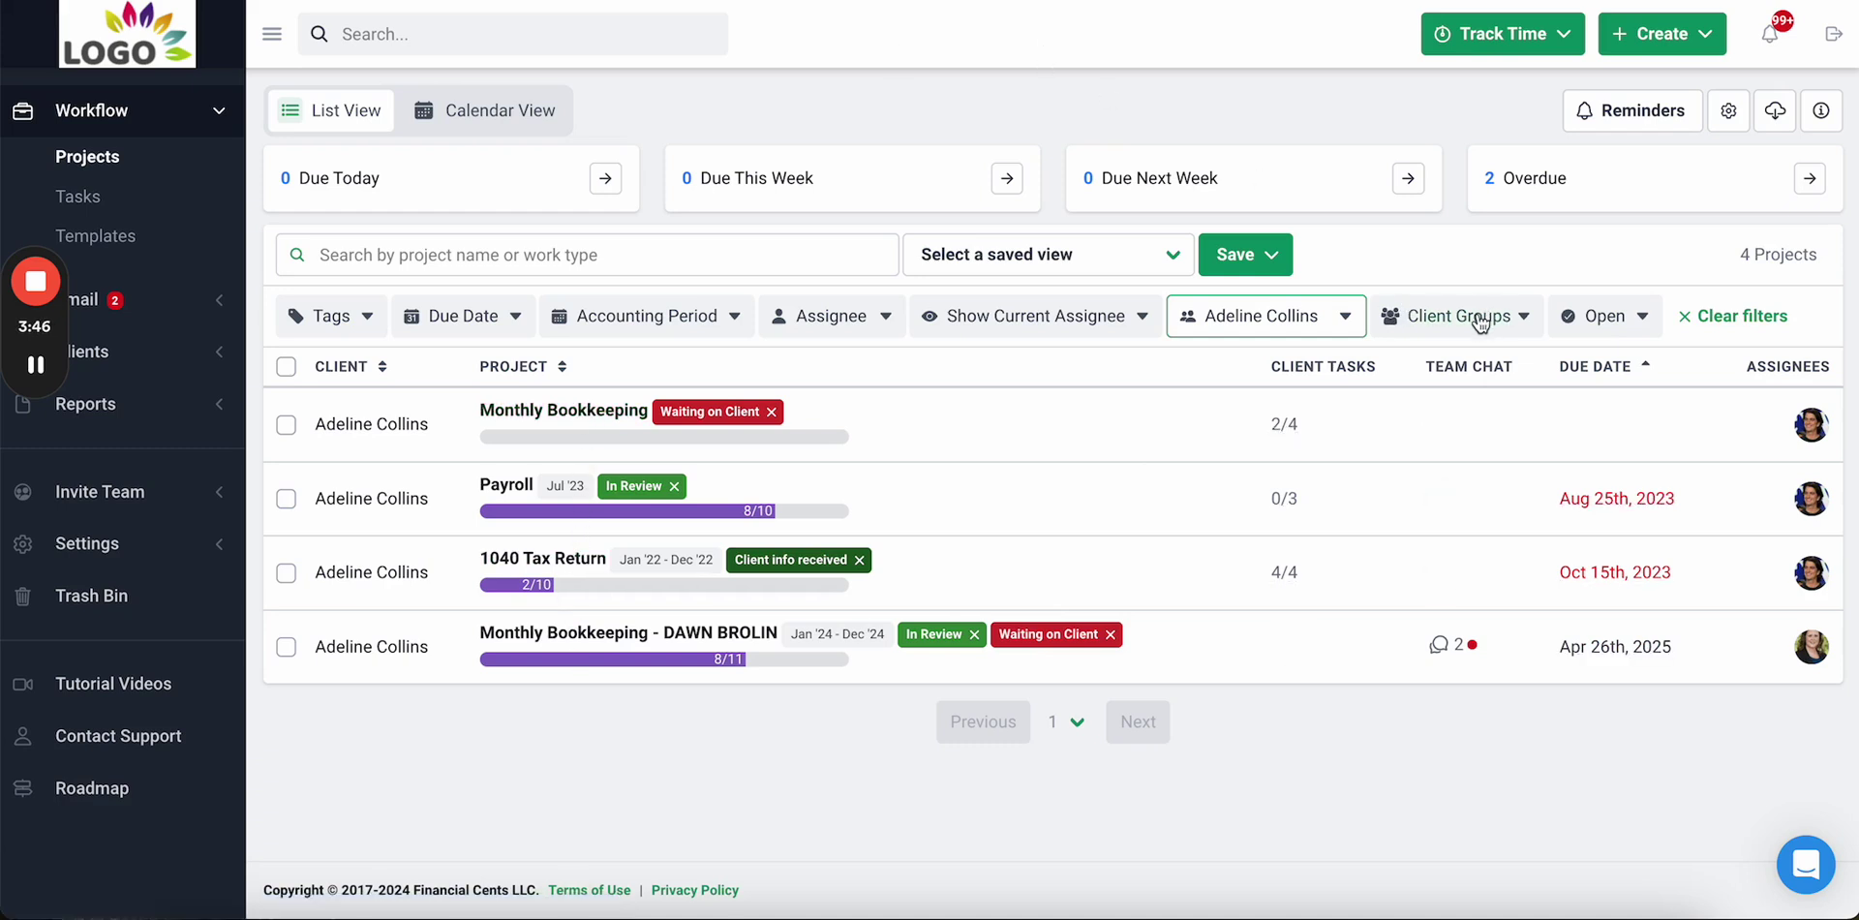
pyautogui.click(1742, 318)
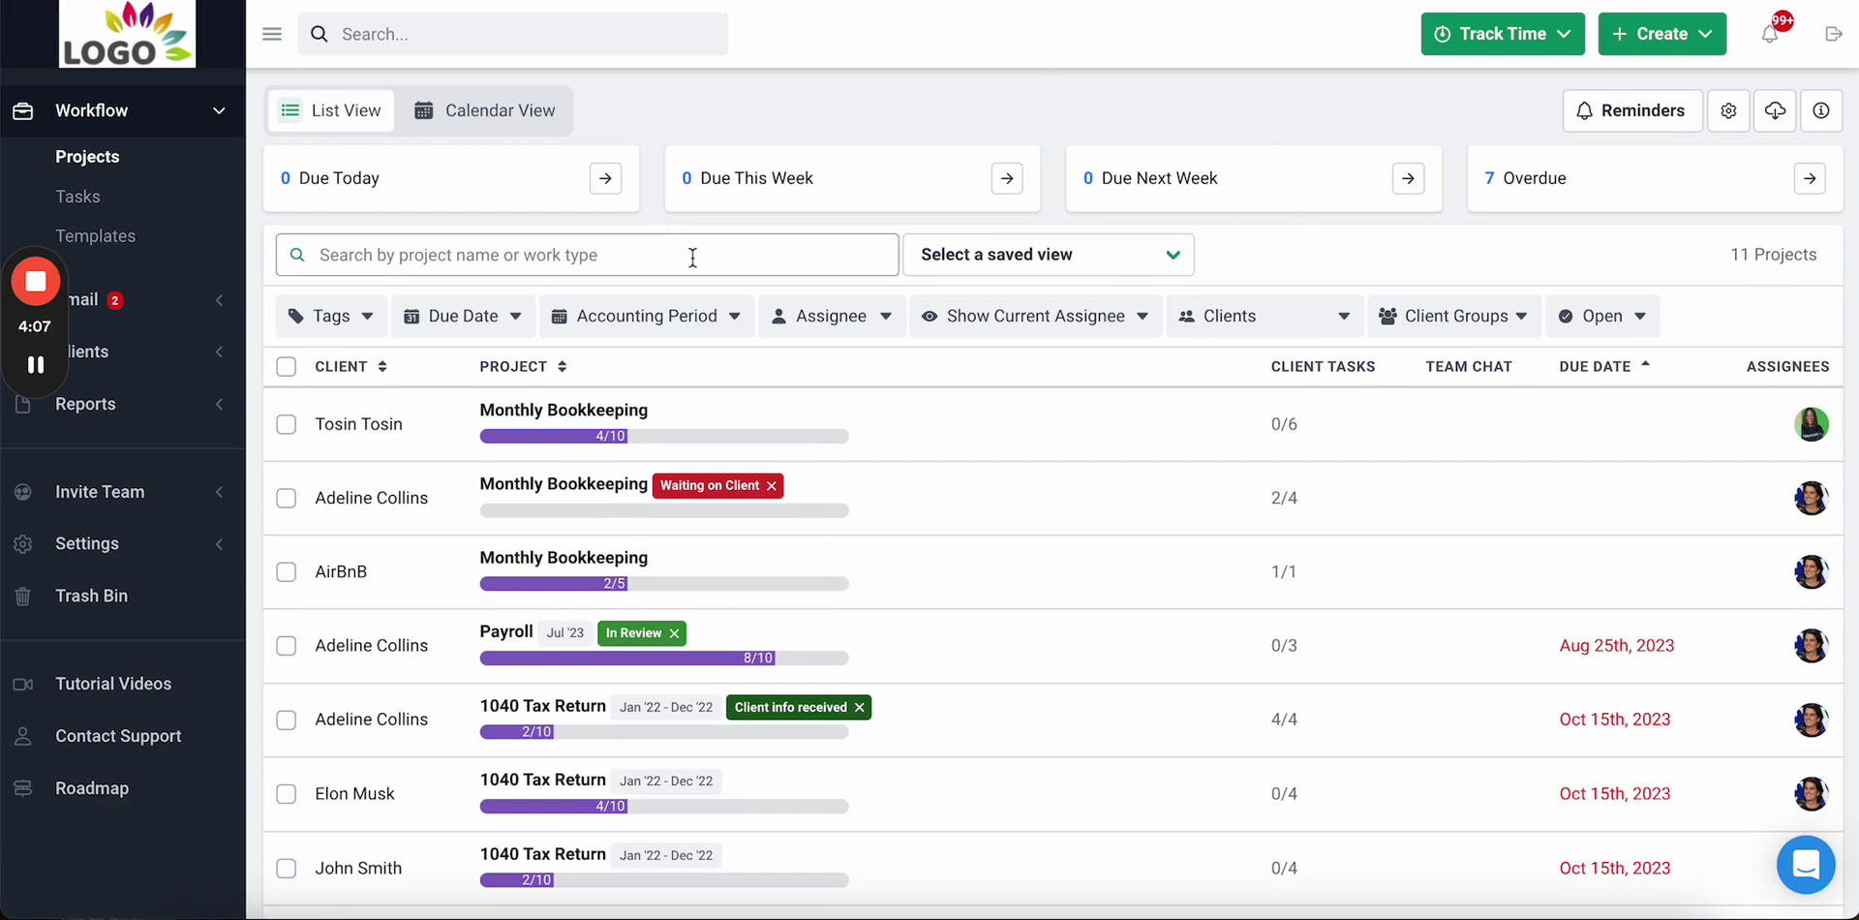
# - Apply the Payroll work saved view, then switch to the Tax work saved view
pyautogui.click(1062, 256)
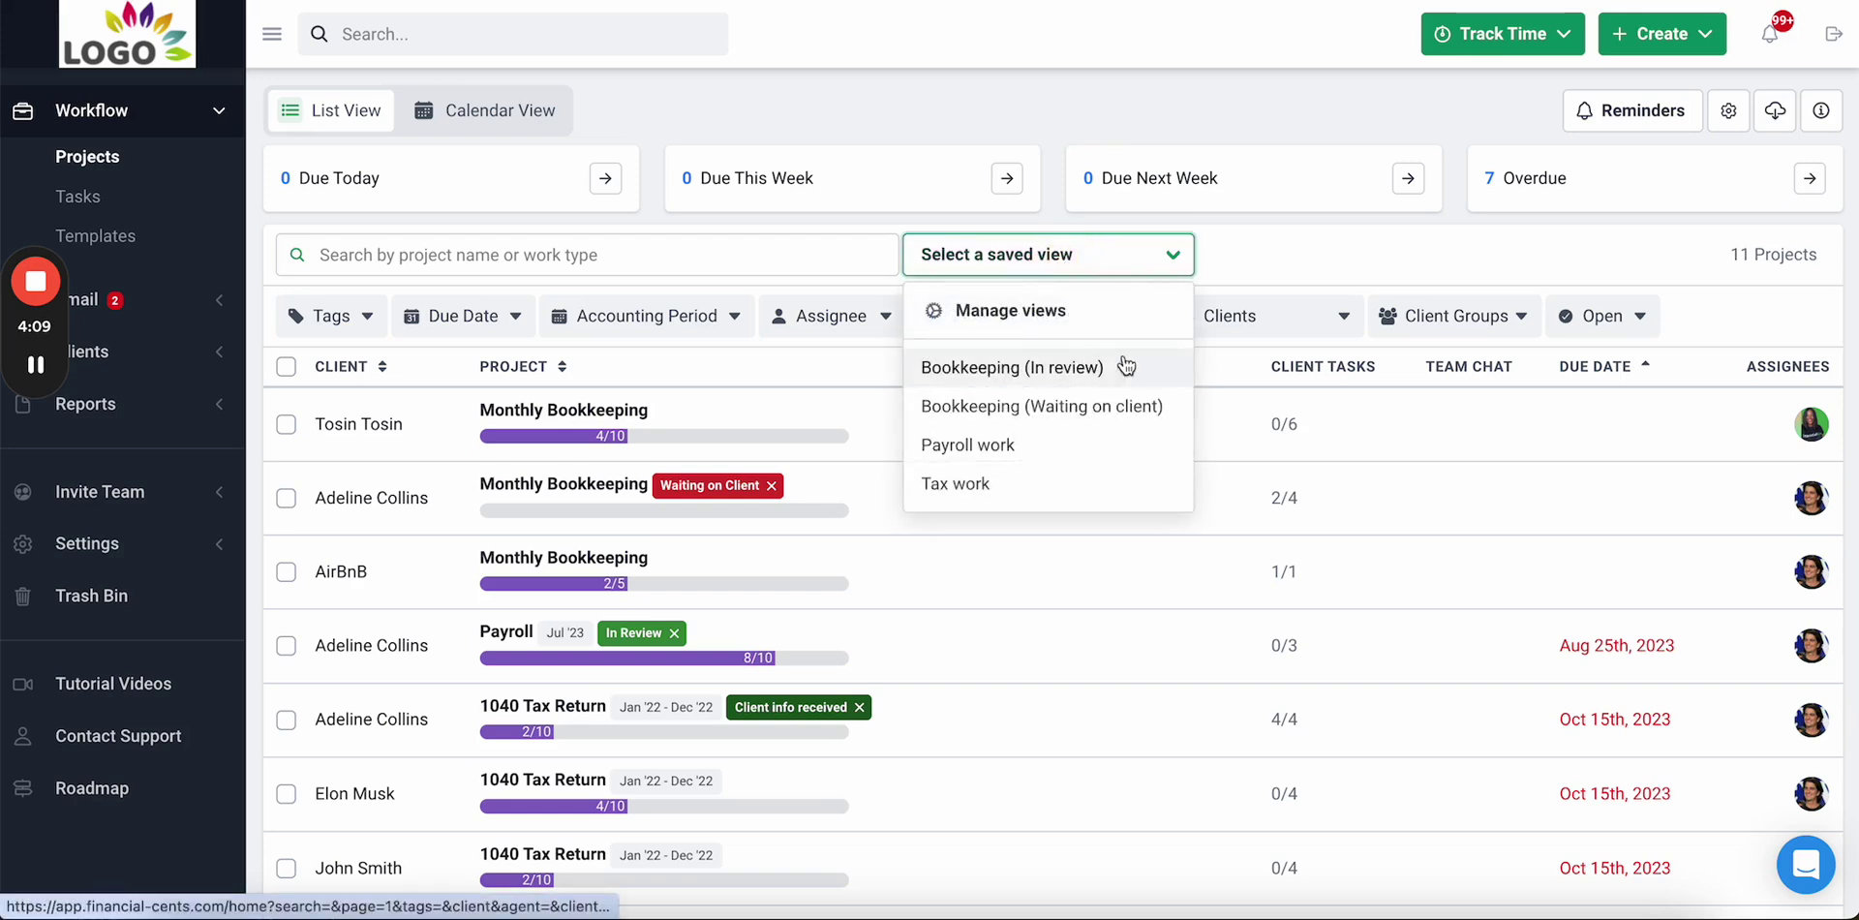
pyautogui.click(674, 261)
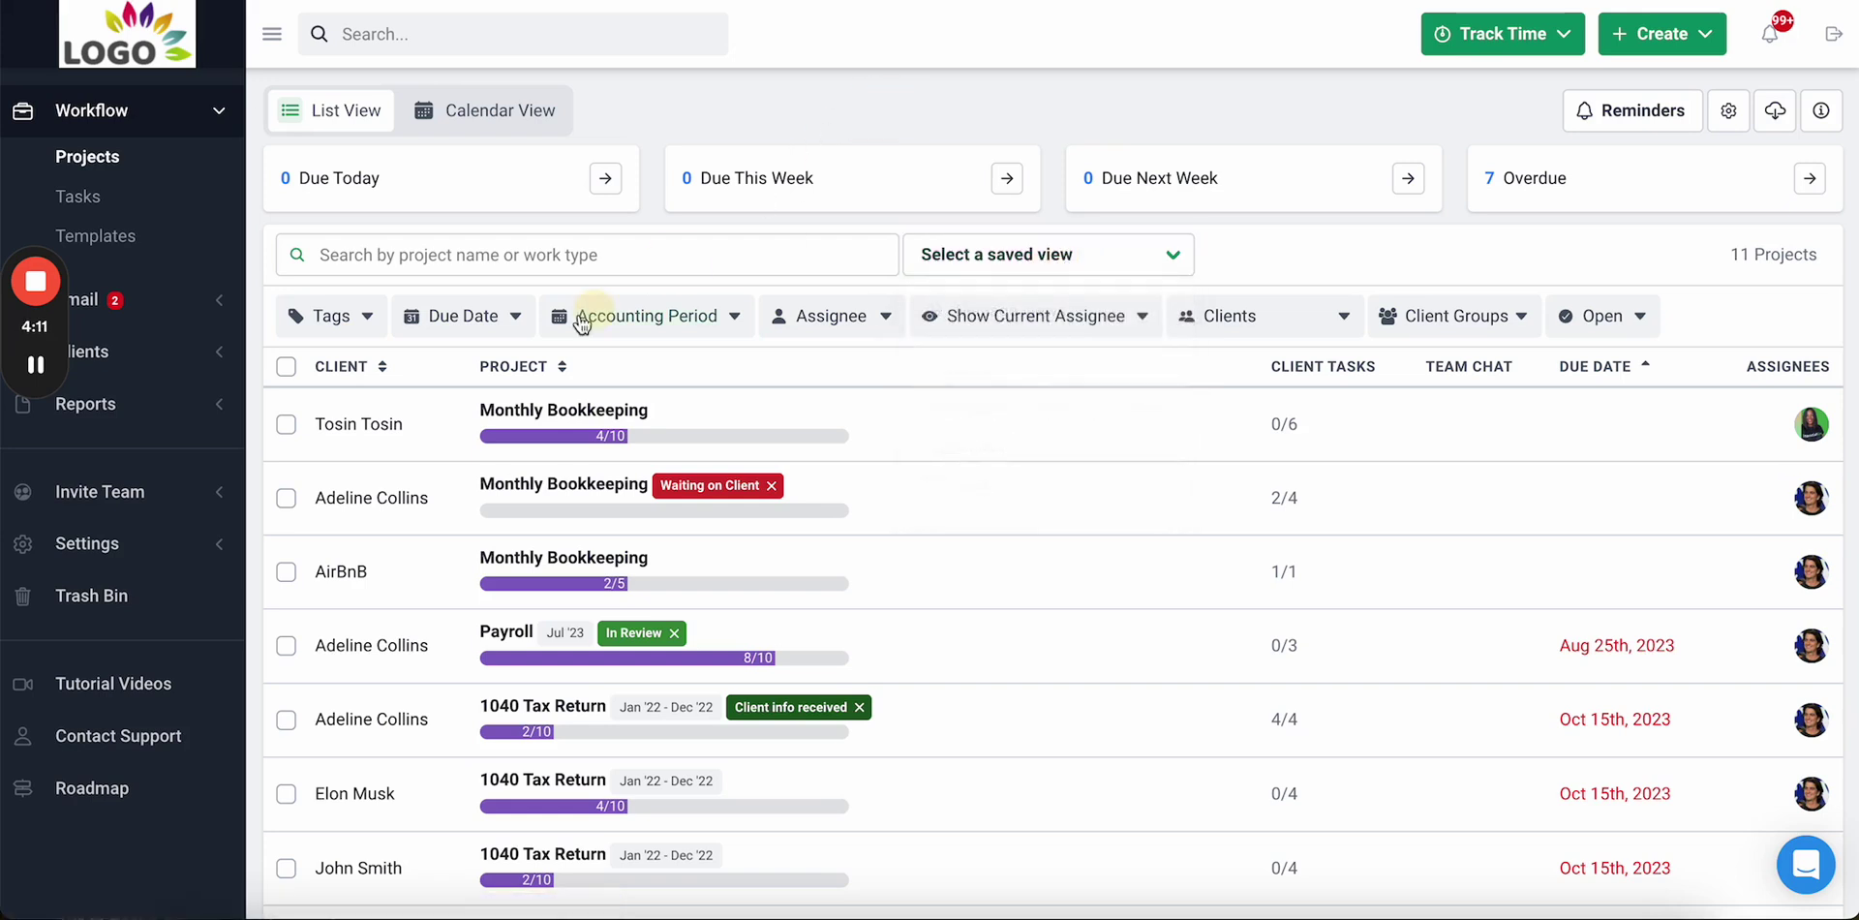
pyautogui.click(1104, 255)
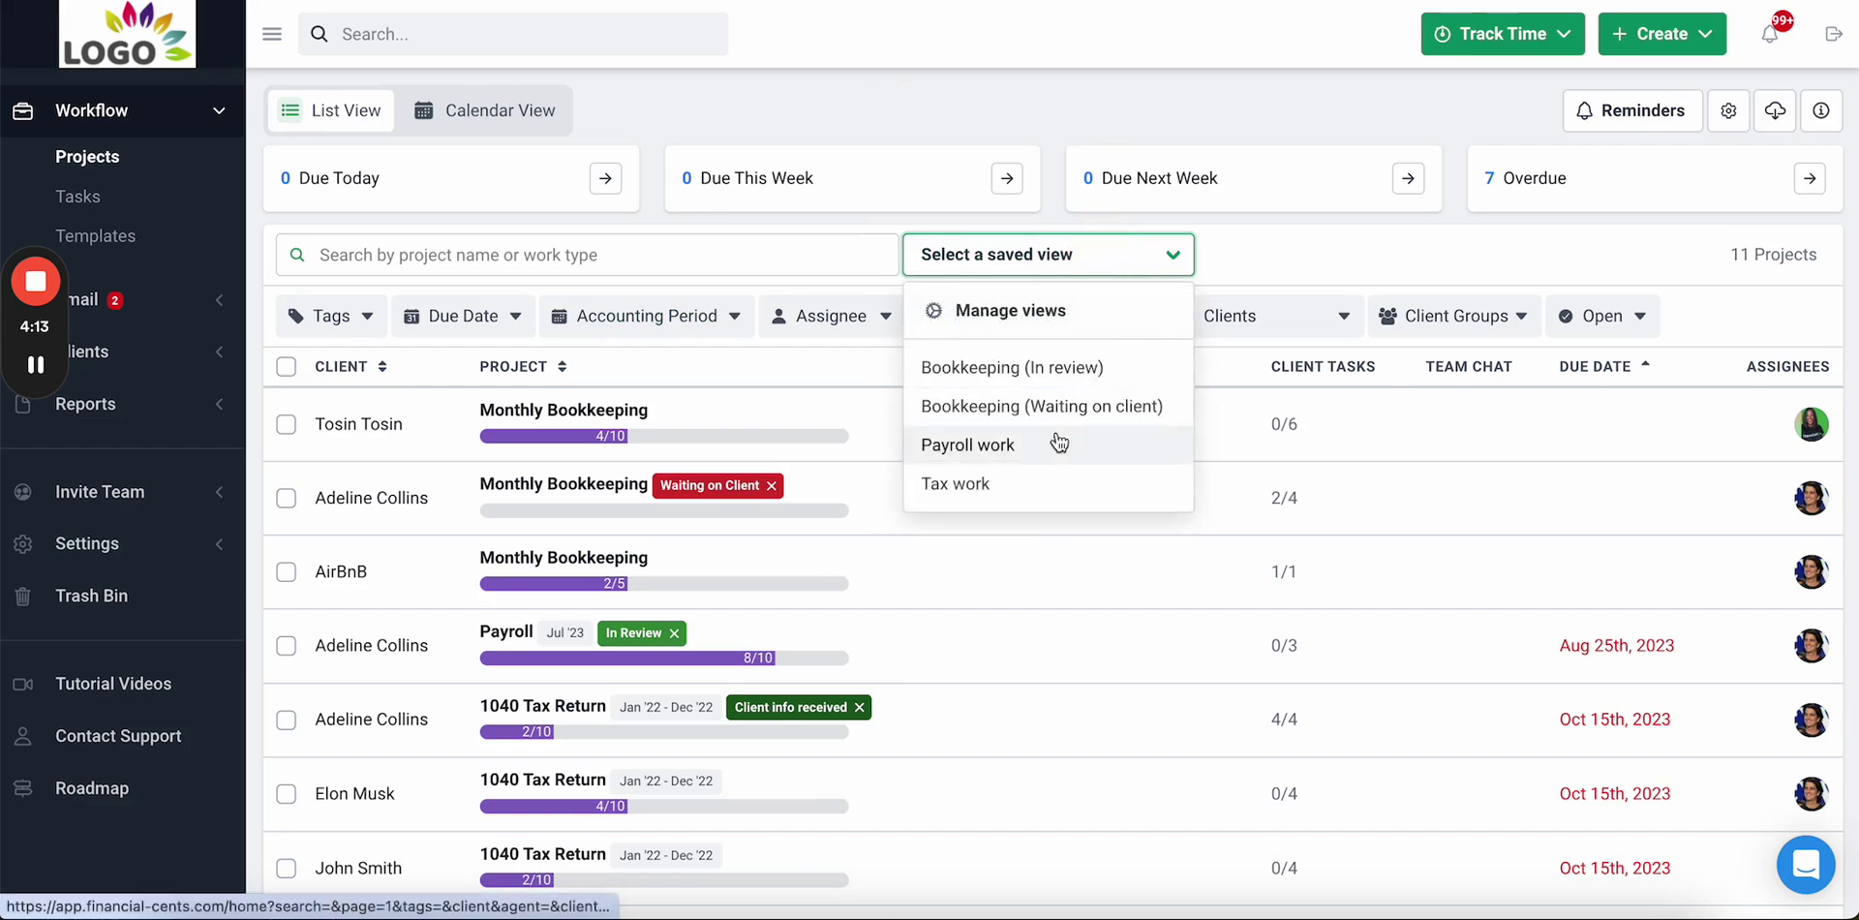
pyautogui.click(1059, 443)
pyautogui.click(1103, 259)
pyautogui.click(1055, 493)
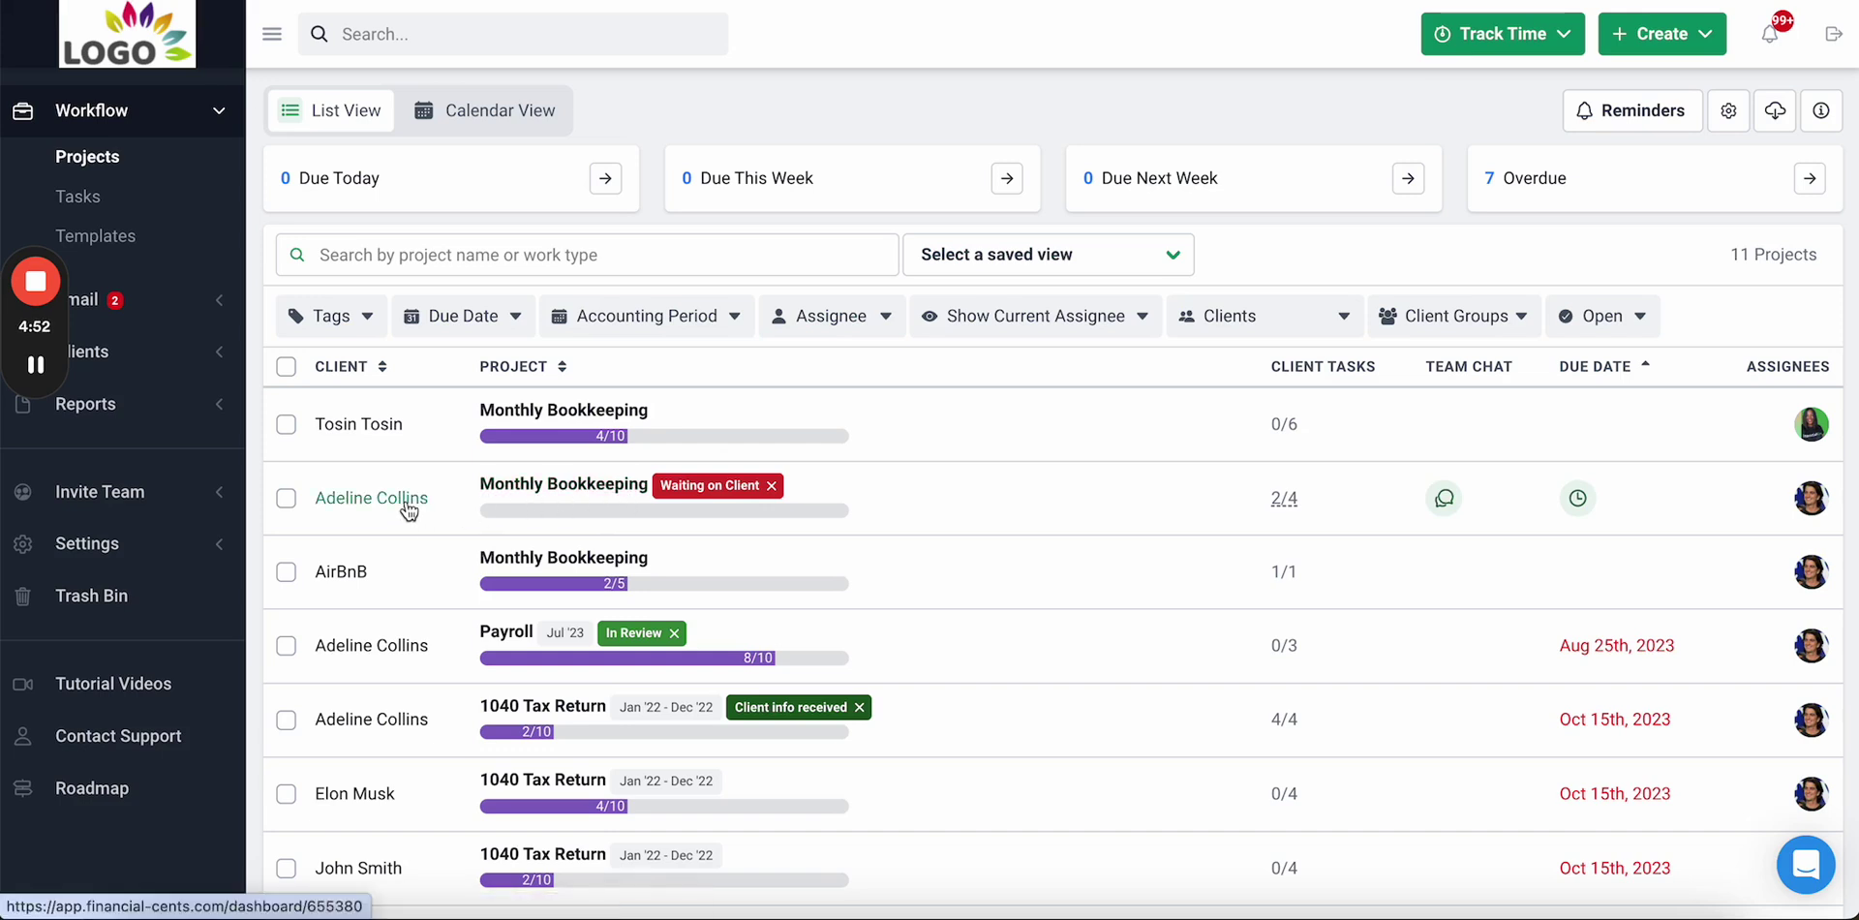
# - Open the Waiting on Client Monthly Bookkeeping project and start a client task on Request Statements
pyautogui.click(583, 486)
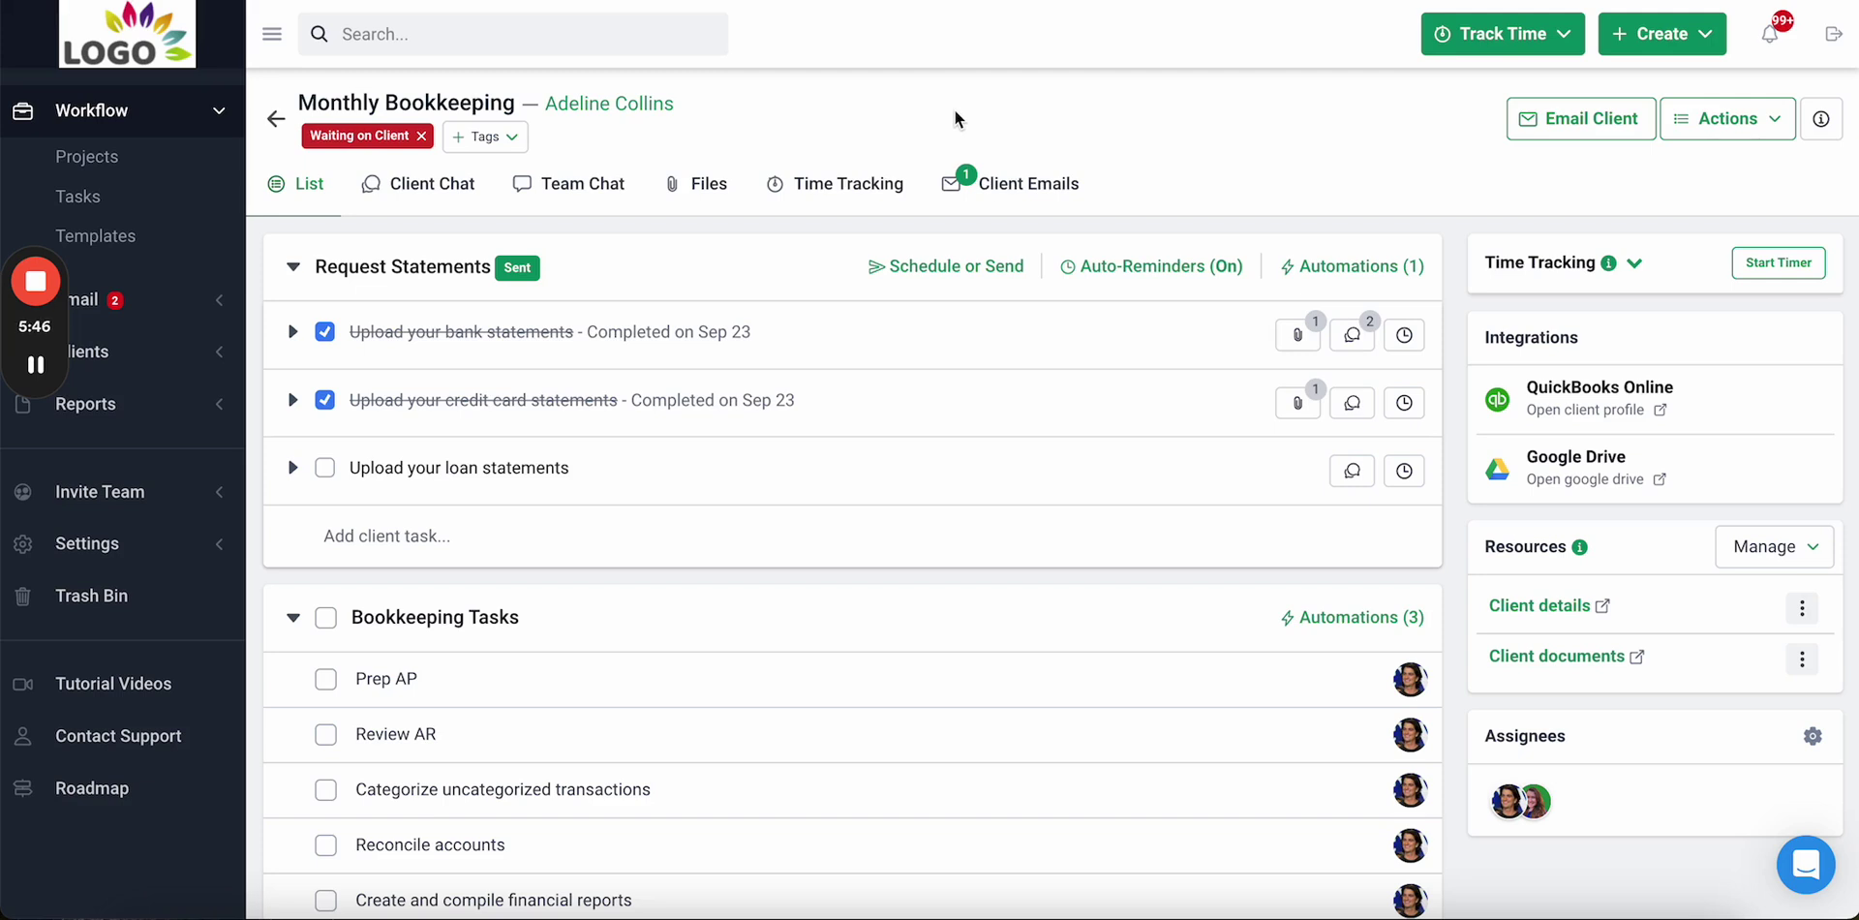
pyautogui.scroll(-1, 1026, 497)
pyautogui.scroll(1, 1028, 497)
pyautogui.scroll(-2, 804, 403)
pyautogui.scroll(2, 804, 403)
pyautogui.scroll(-2, 777, 596)
pyautogui.scroll(2, 786, 463)
pyautogui.scroll(-2, 608, 513)
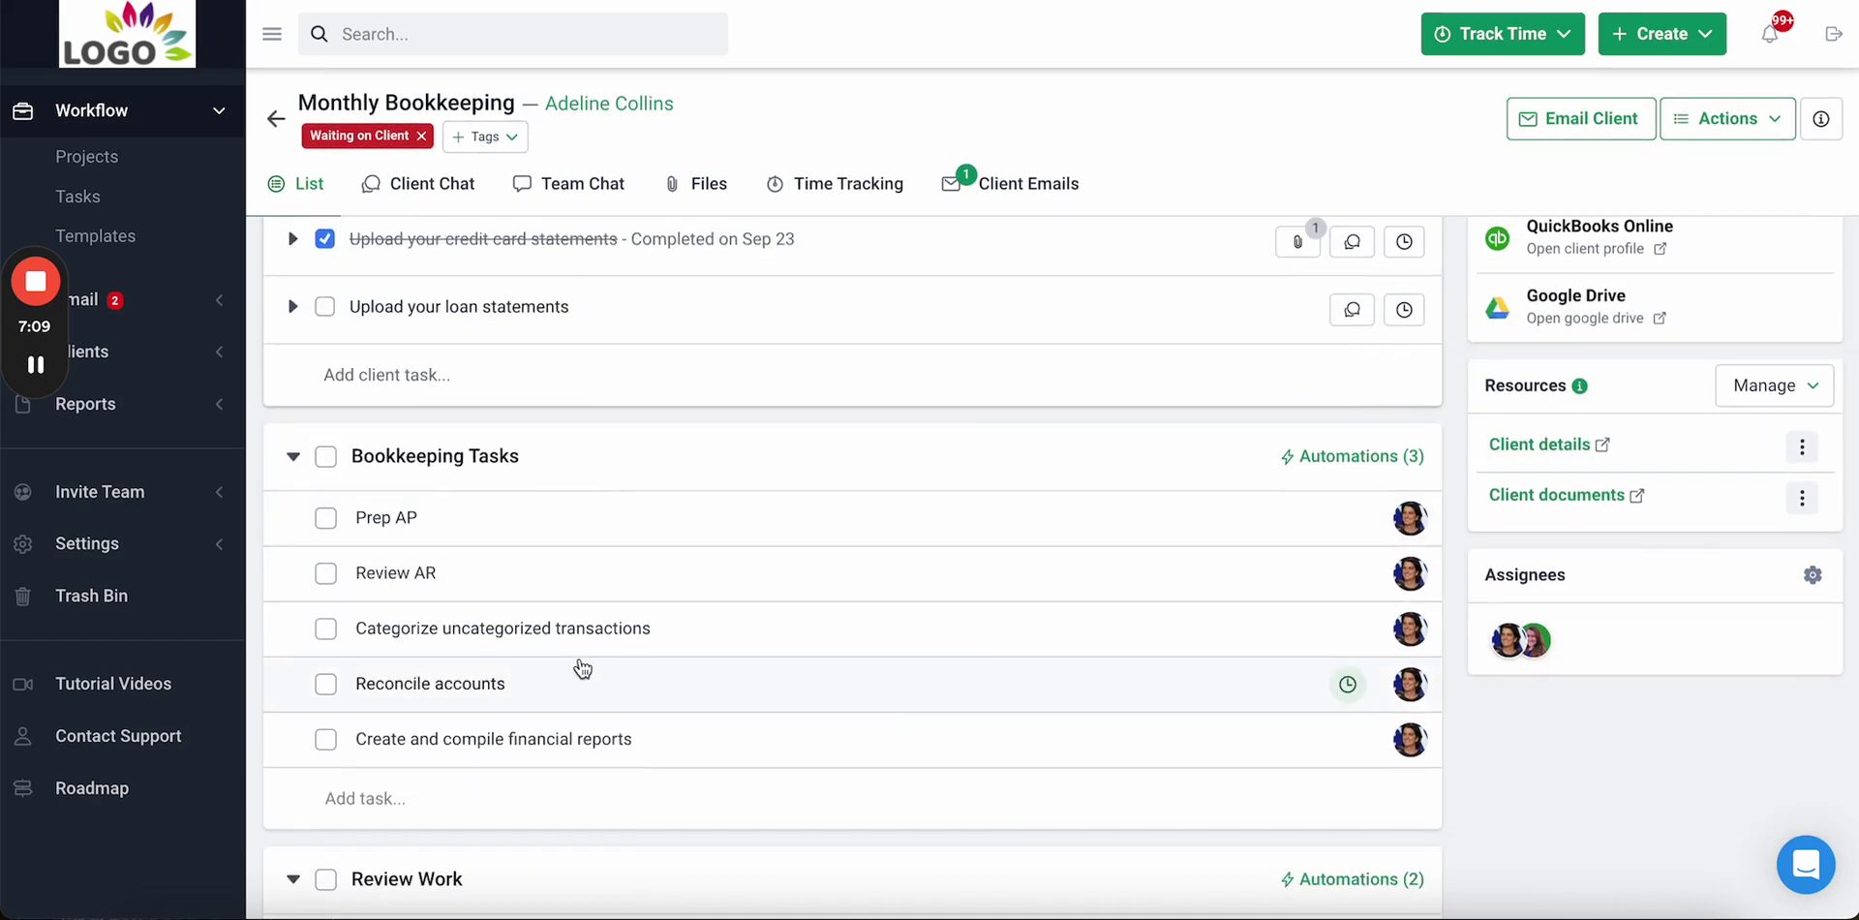
pyautogui.scroll(2, 559, 742)
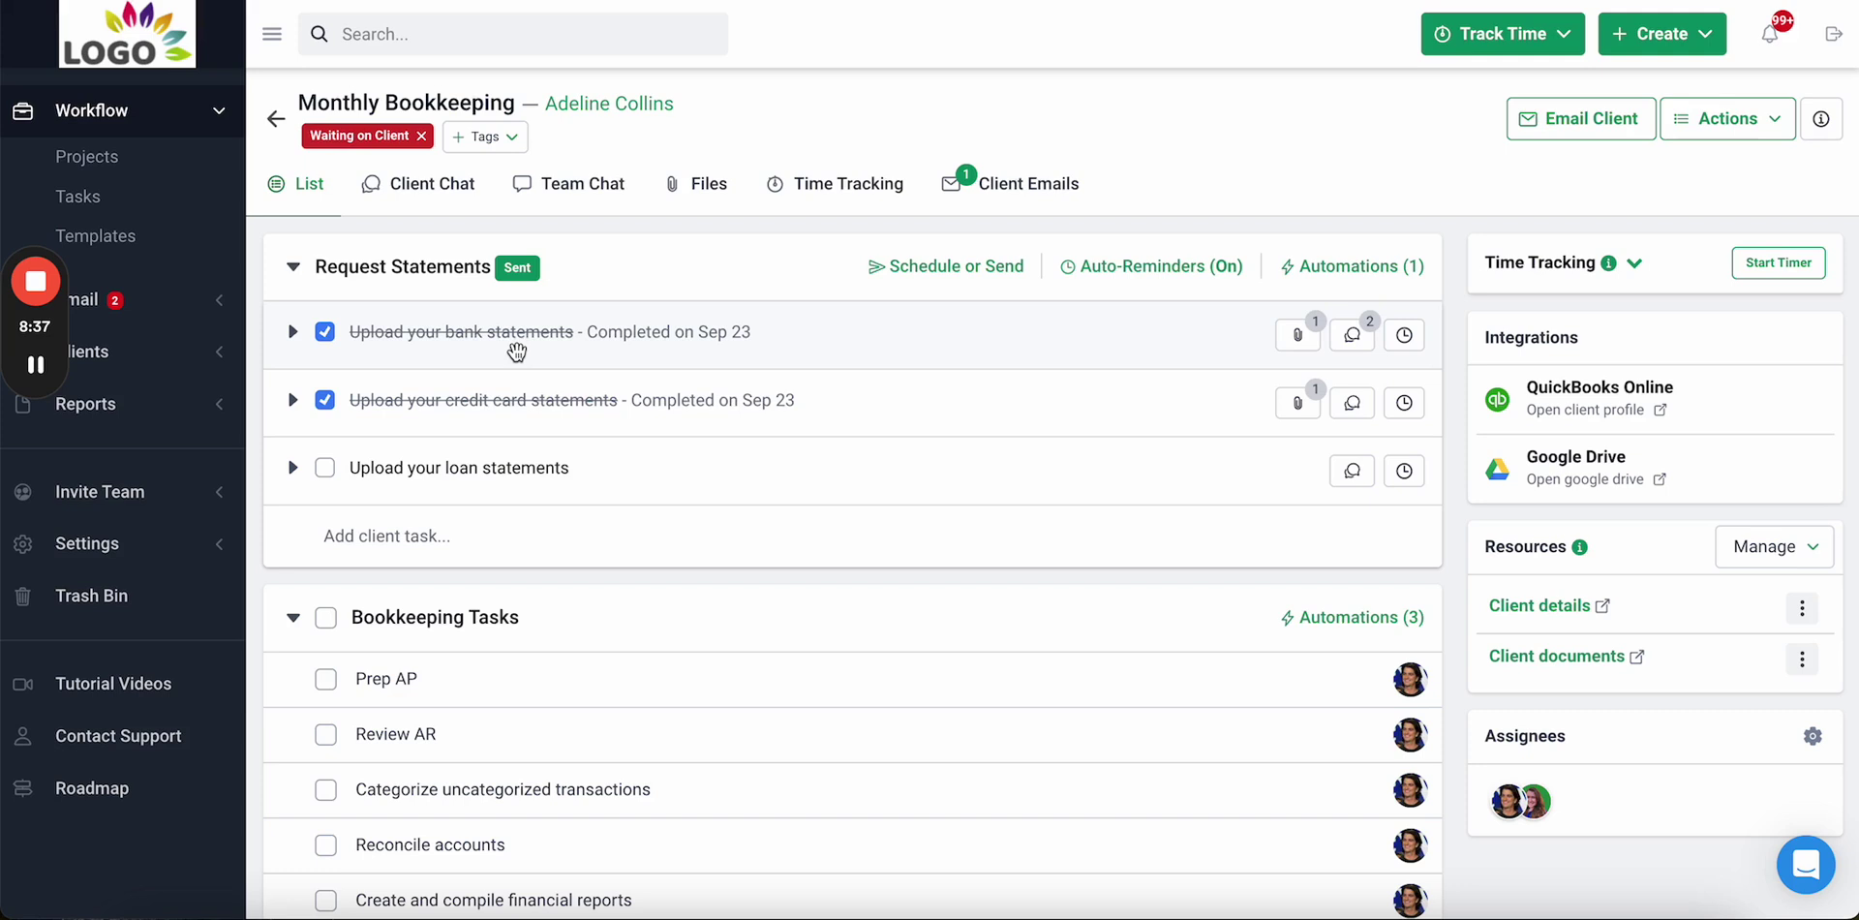
pyautogui.click(387, 537)
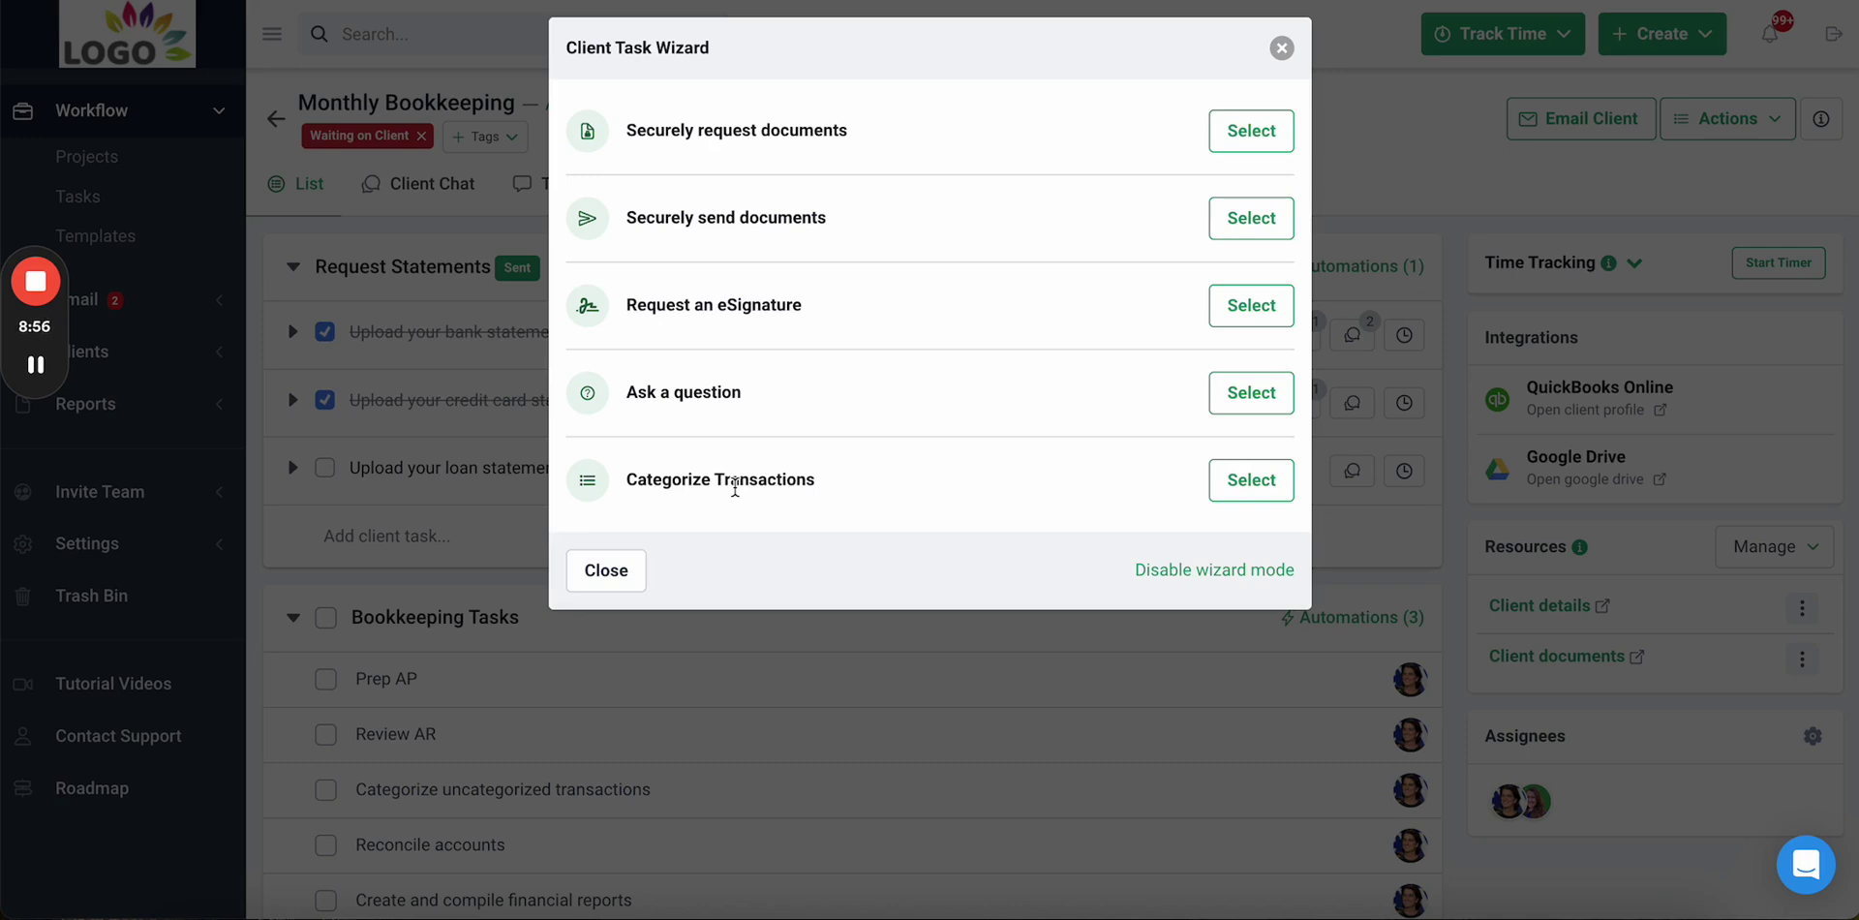
# - Dismiss the Client Task Wizard and show Request Statements' Schedule or Send settings
pyautogui.click(1280, 48)
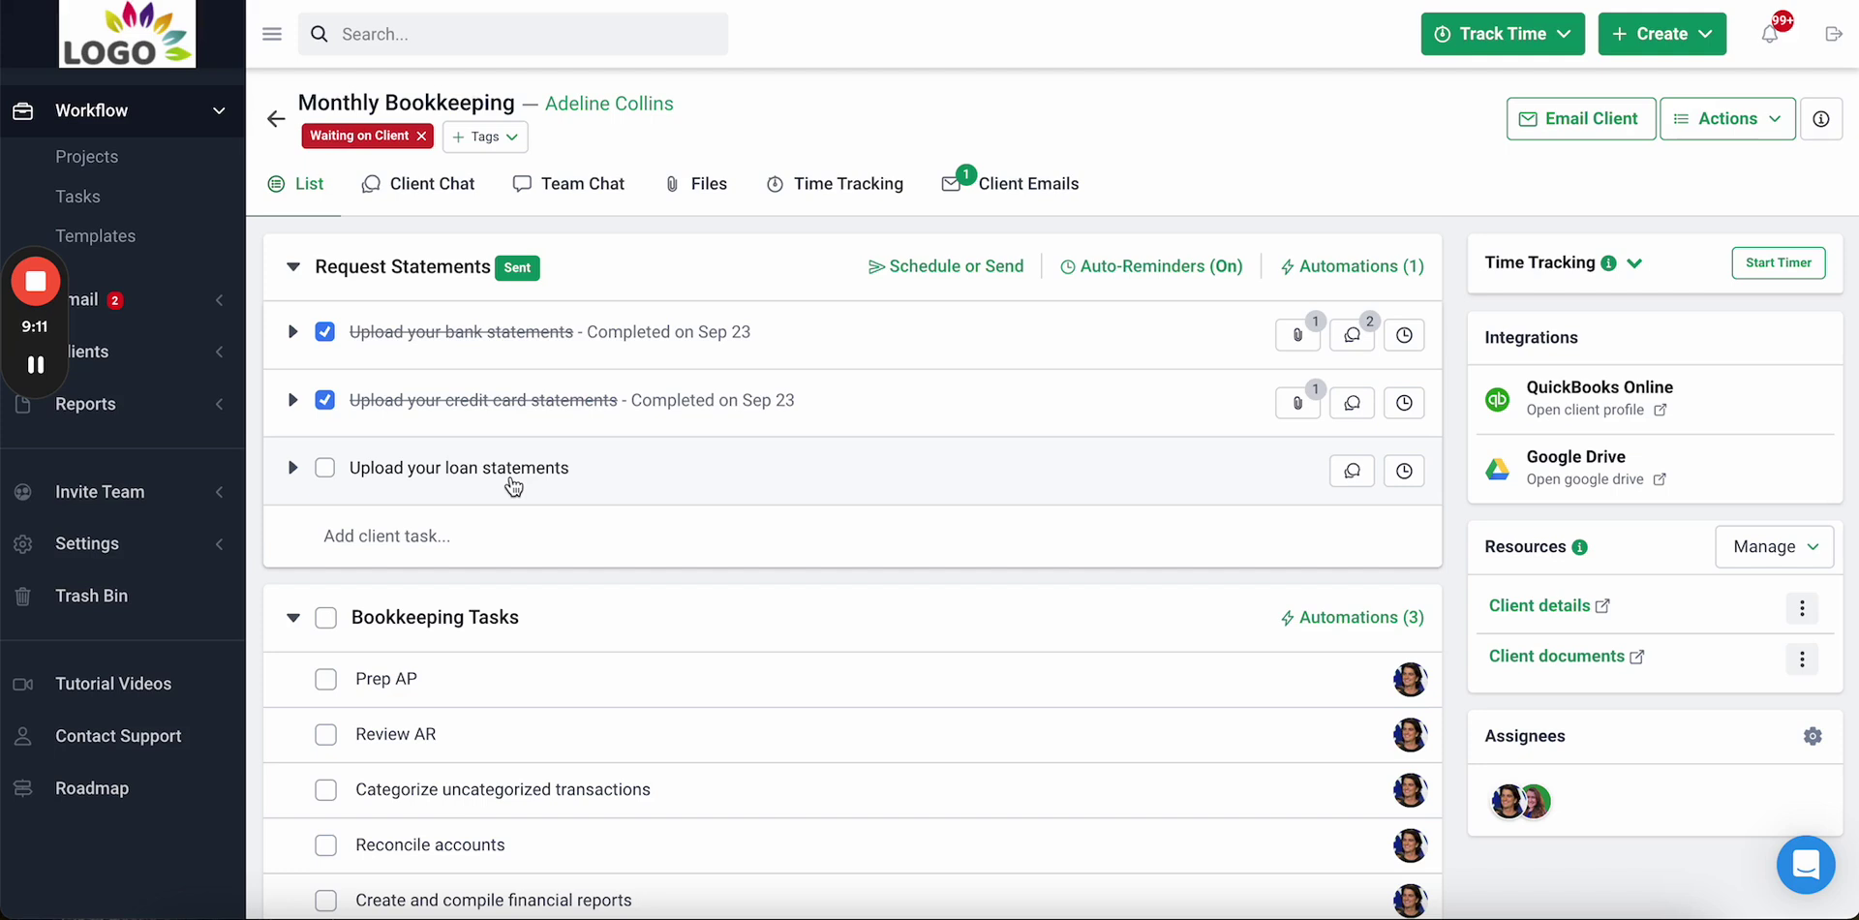
pyautogui.click(959, 276)
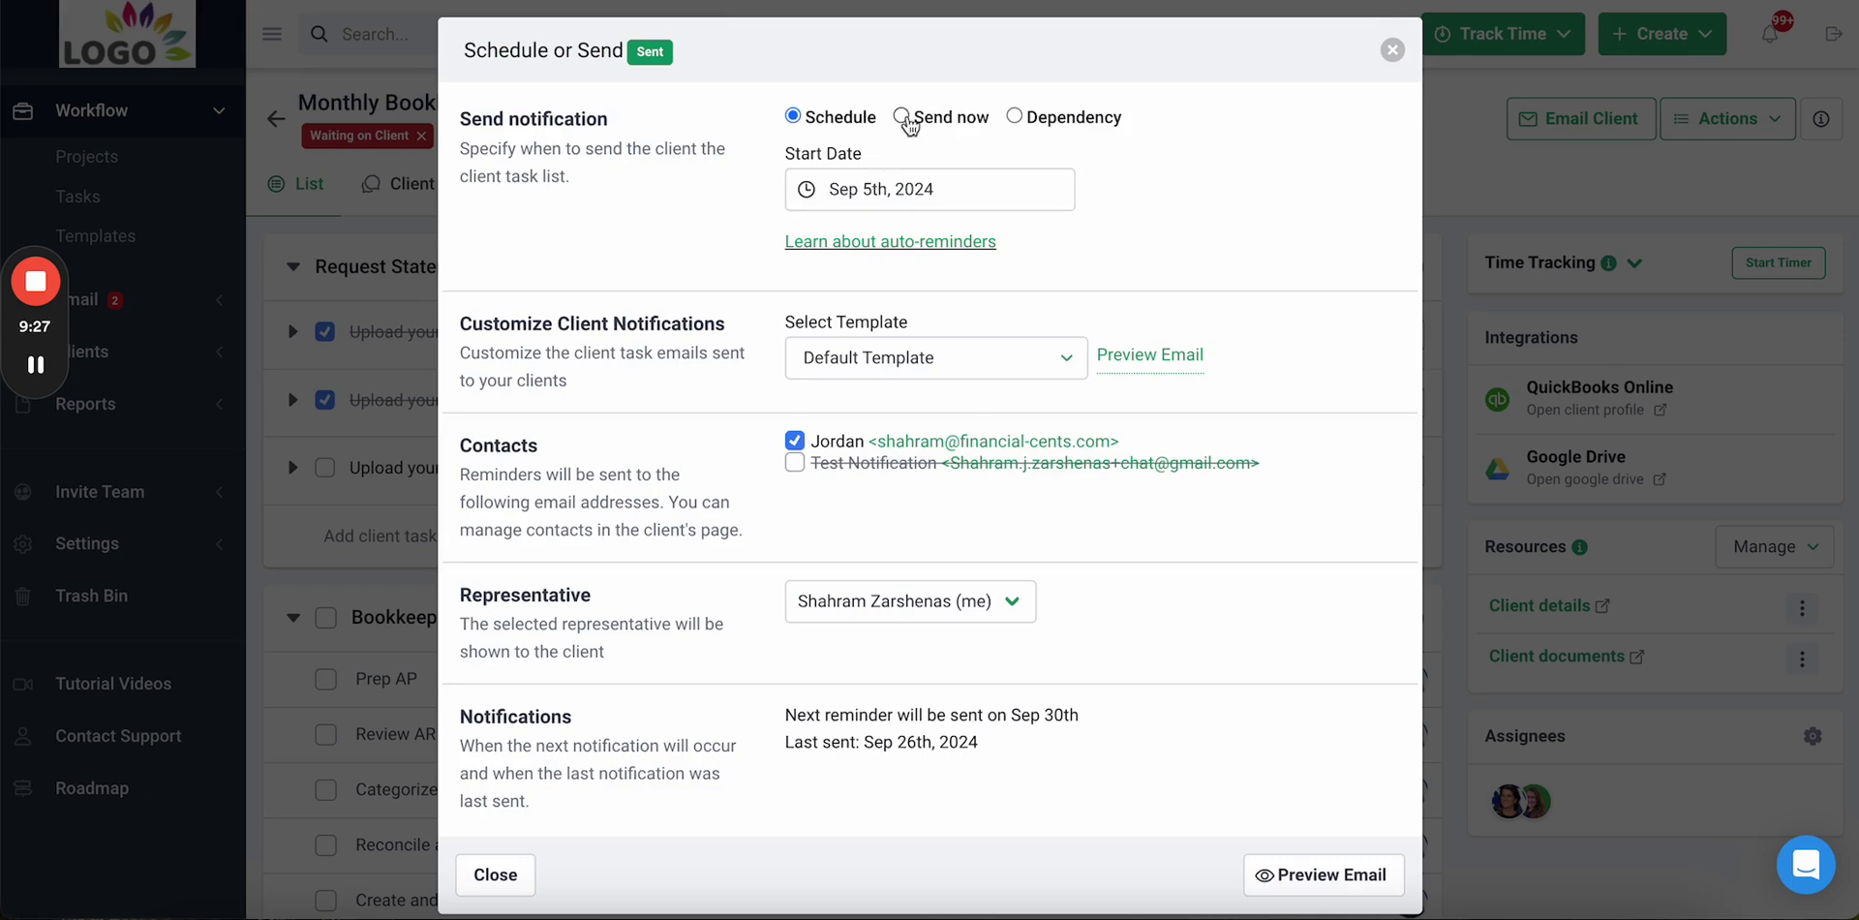
# - Try Send Now, then Dependency for Request Statements, and close the Schedule or Send dialog
pyautogui.click(901, 116)
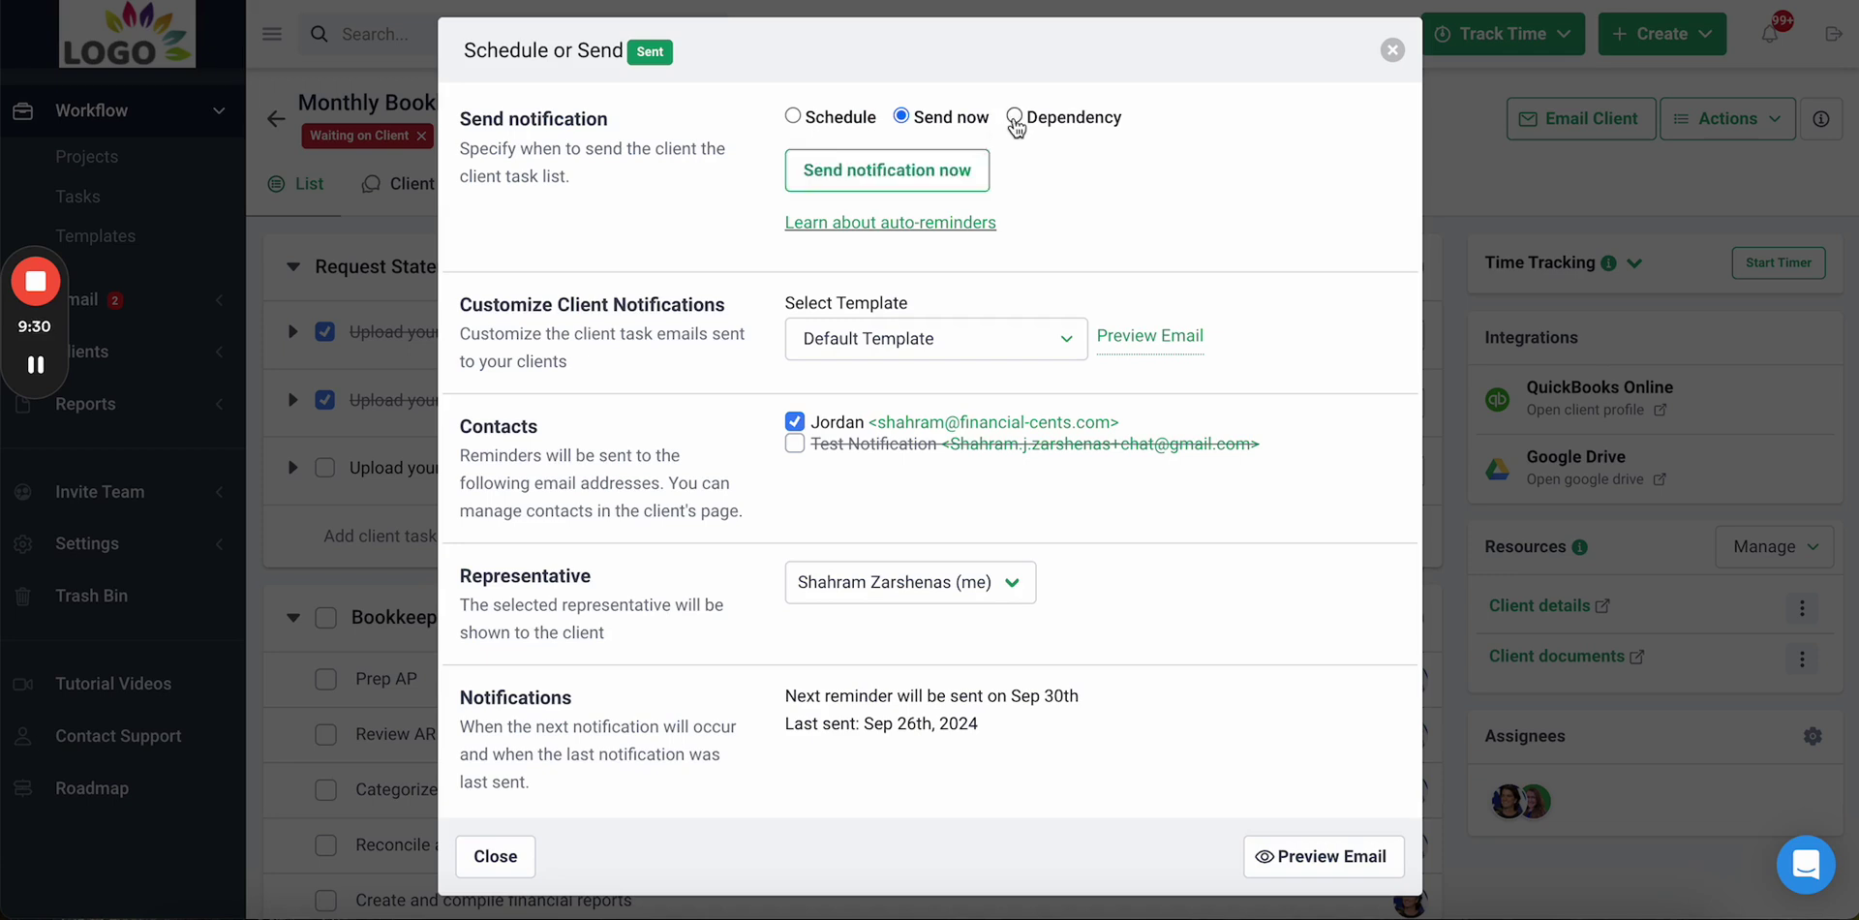
pyautogui.click(1014, 118)
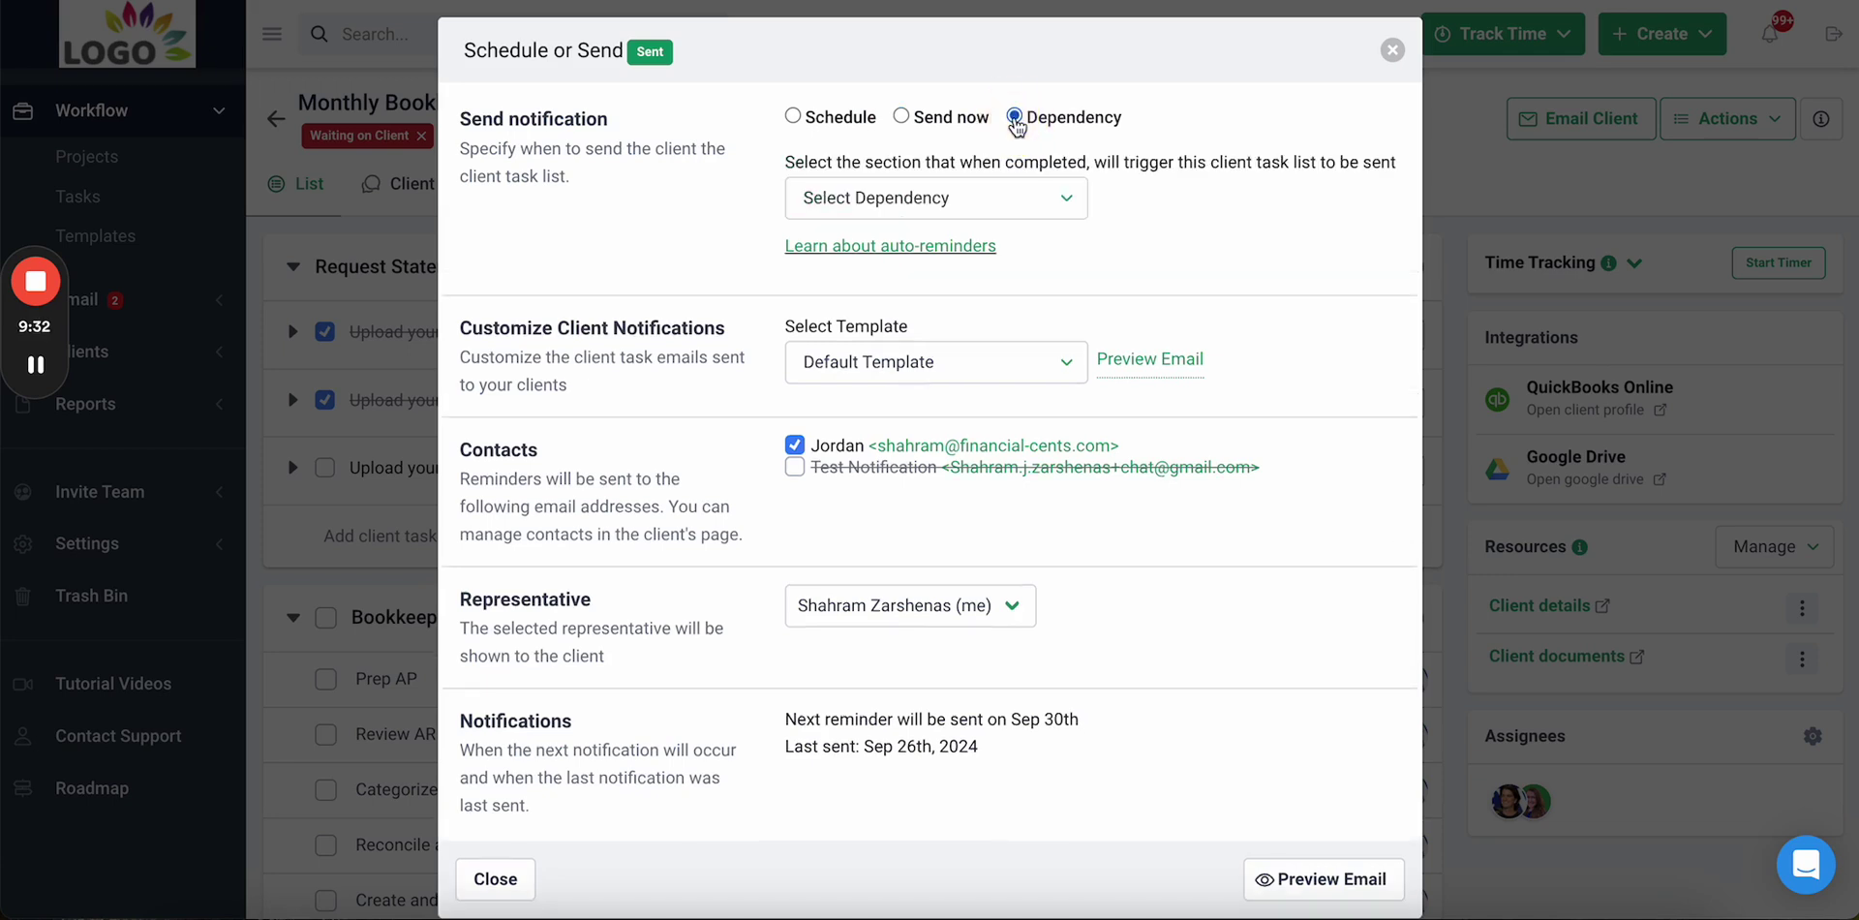
pyautogui.click(1391, 49)
pyautogui.scroll(-4, 984, 409)
# - Scroll to the Not Sent Send reports section holding 'Please download these reports'
pyautogui.scroll(-4, 984, 409)
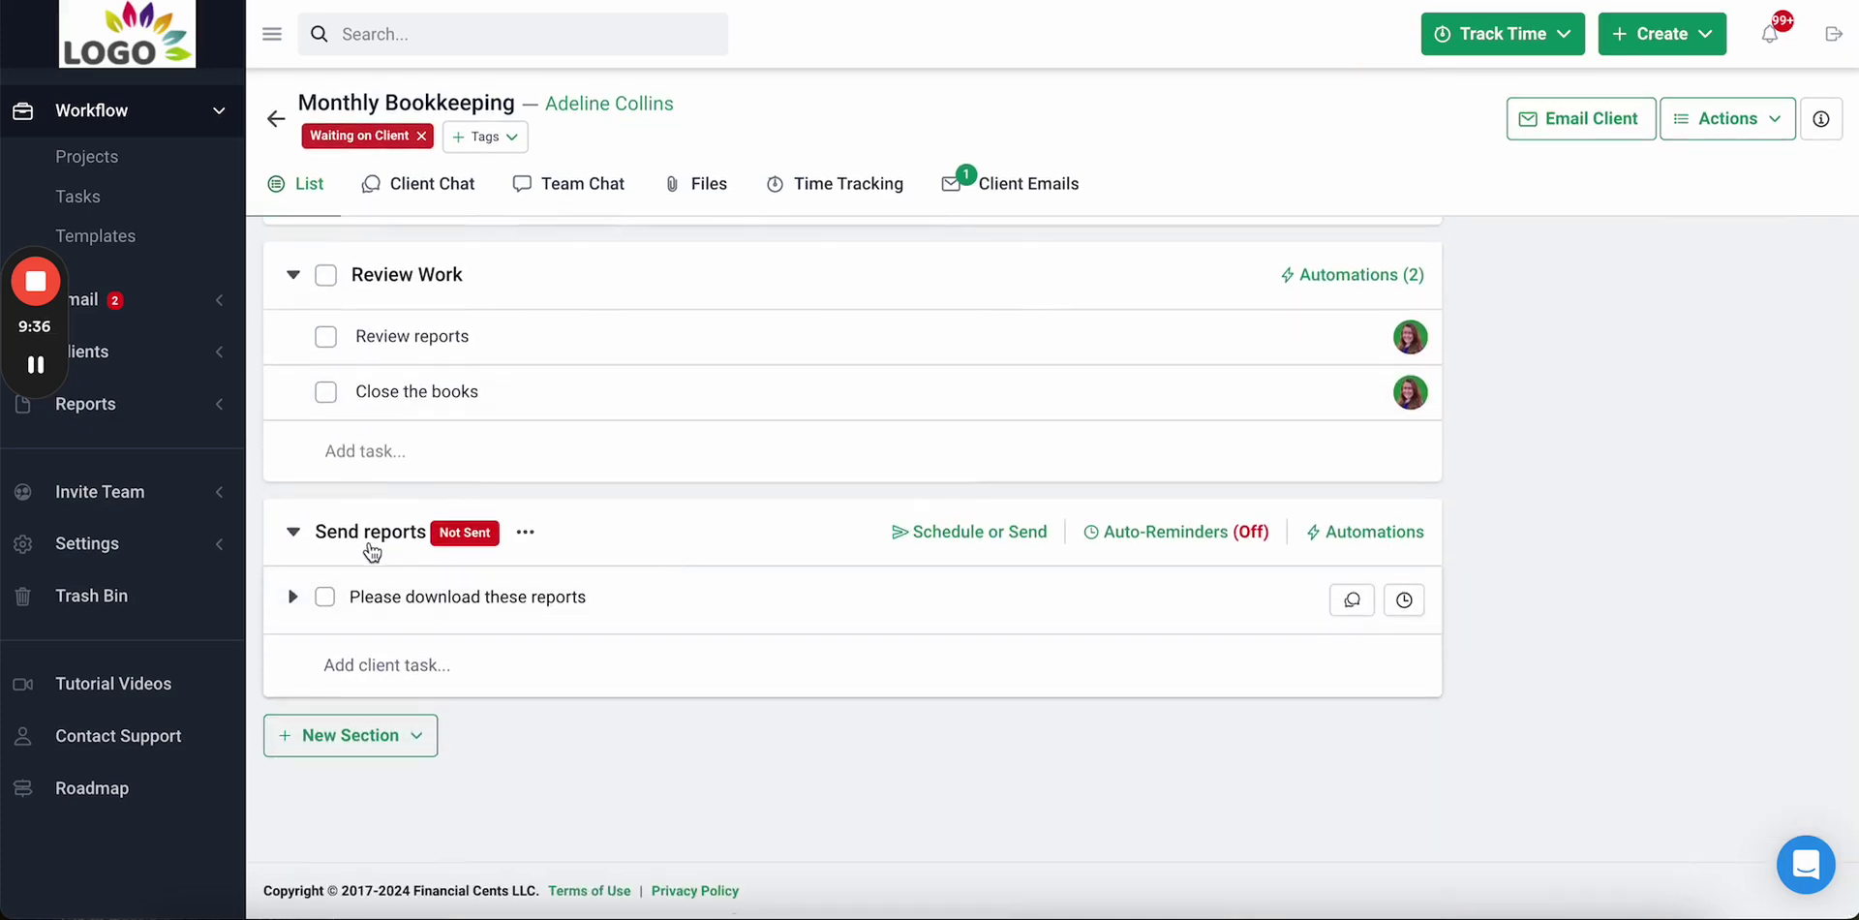
pyautogui.scroll(2, 465, 610)
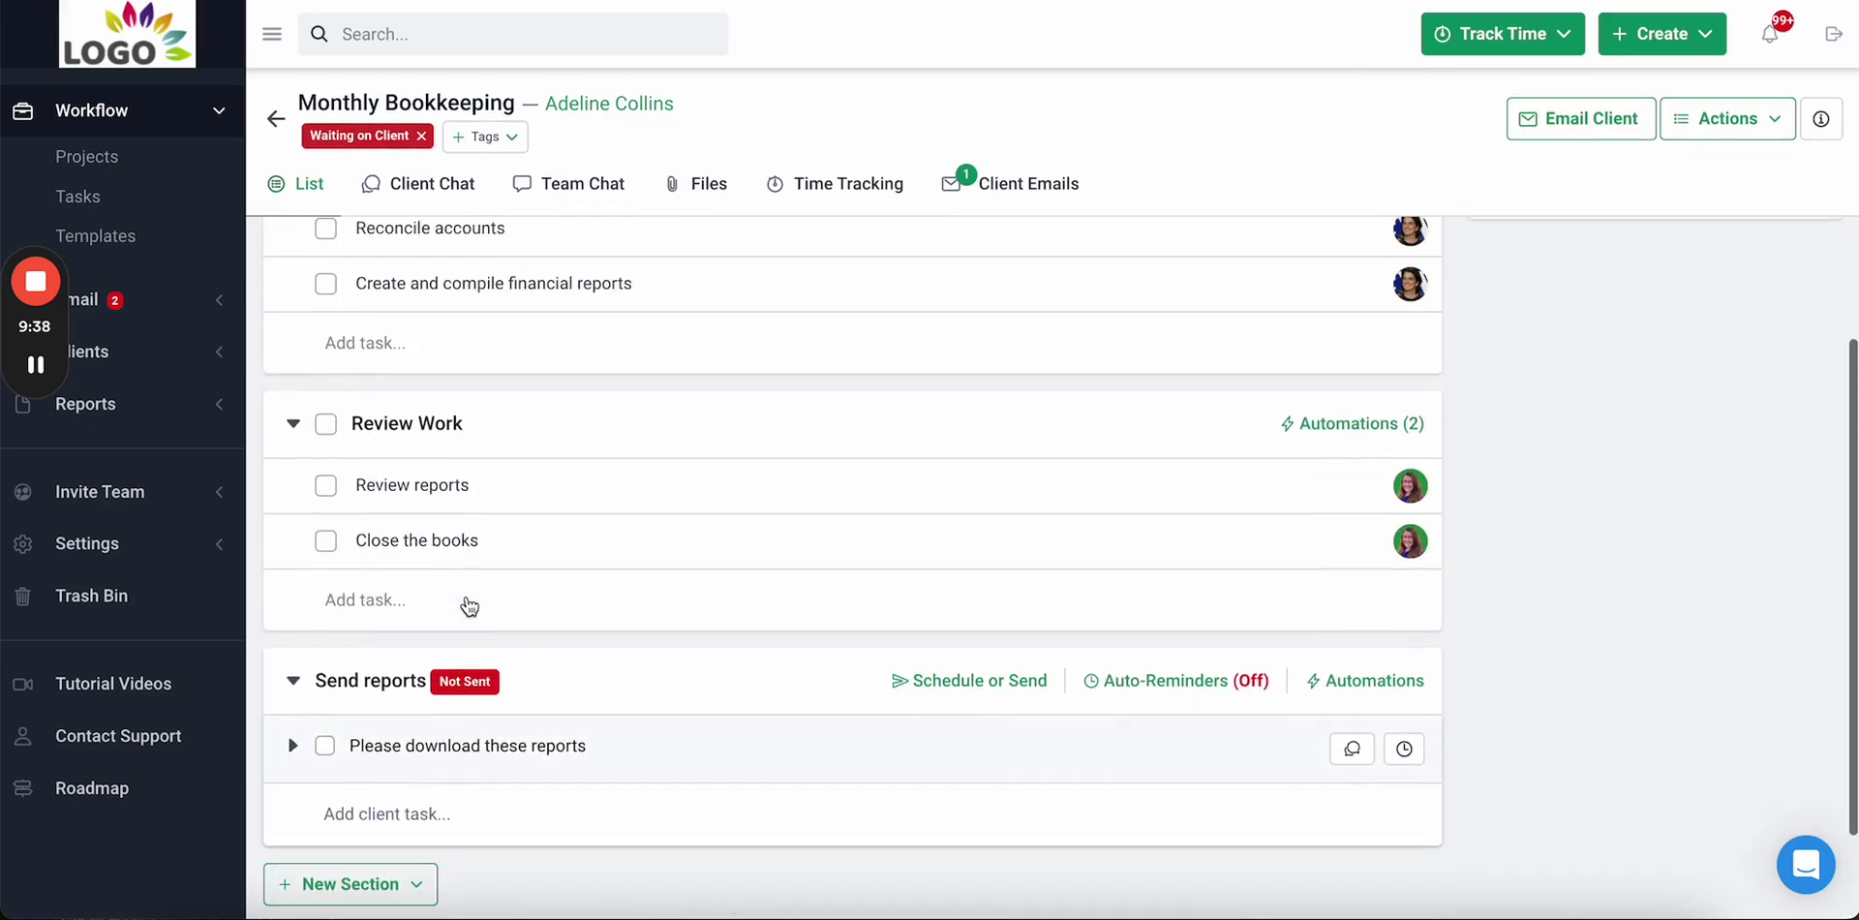
pyautogui.scroll(-1, 436, 564)
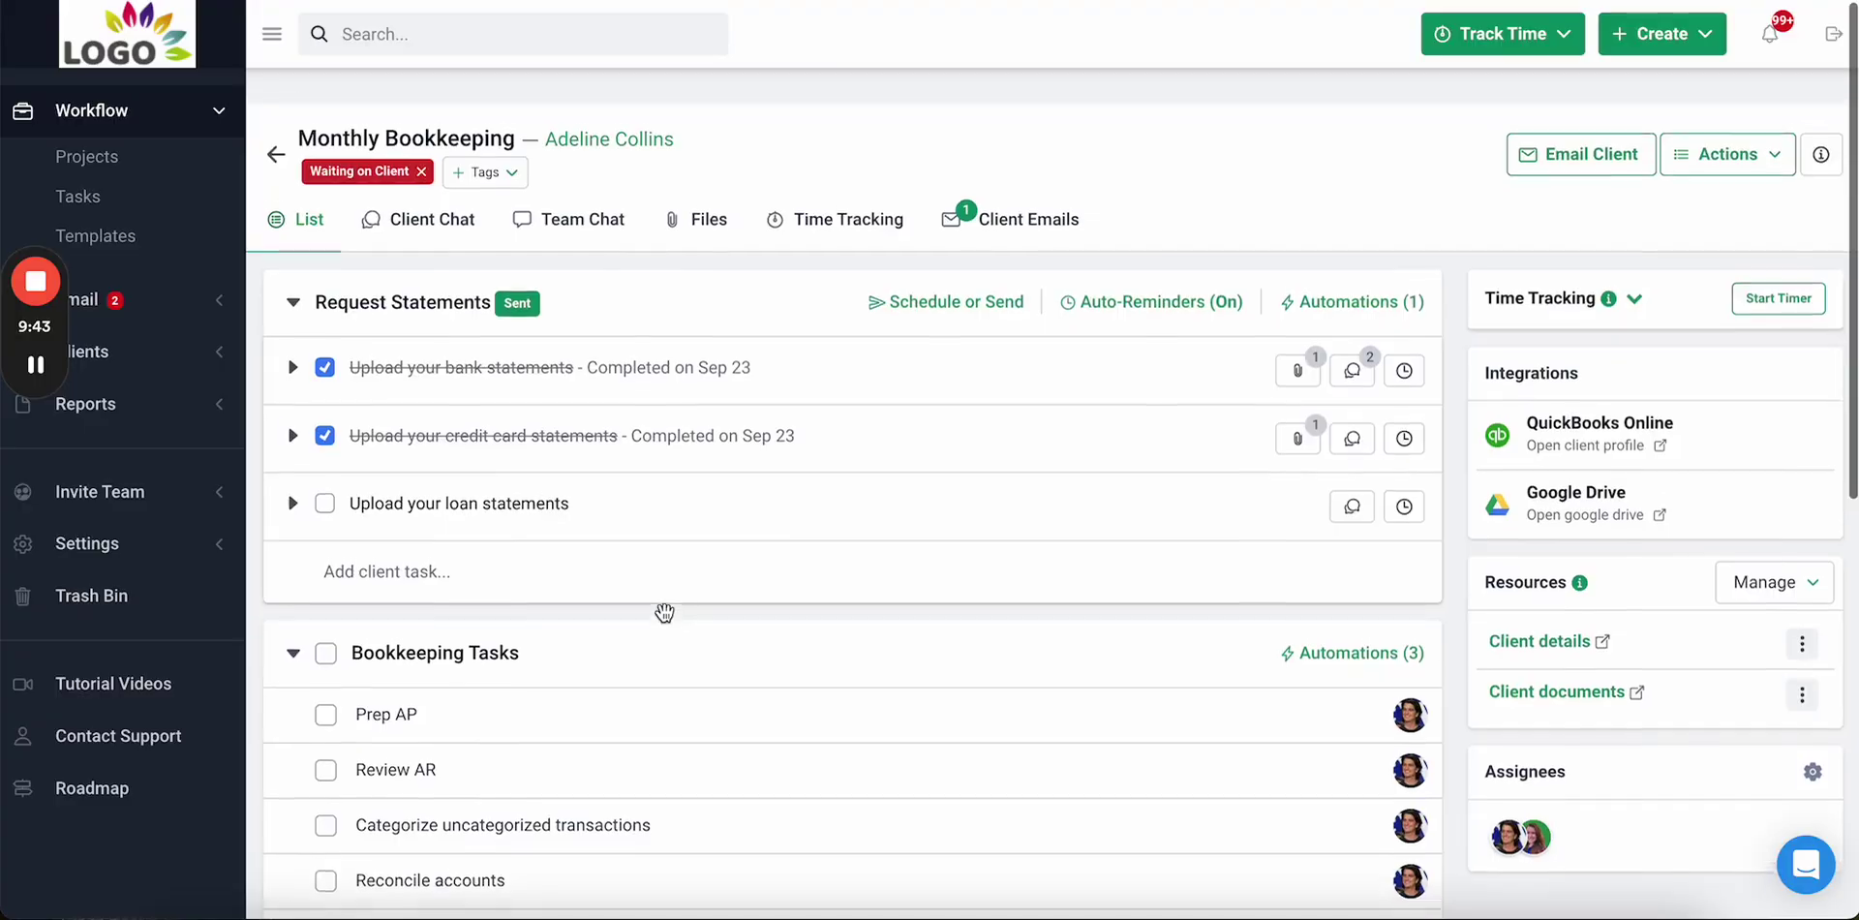
# - Check Request Statements' send schedule and its every-4-days auto-reminders, then show the schedule again
pyautogui.click(896, 271)
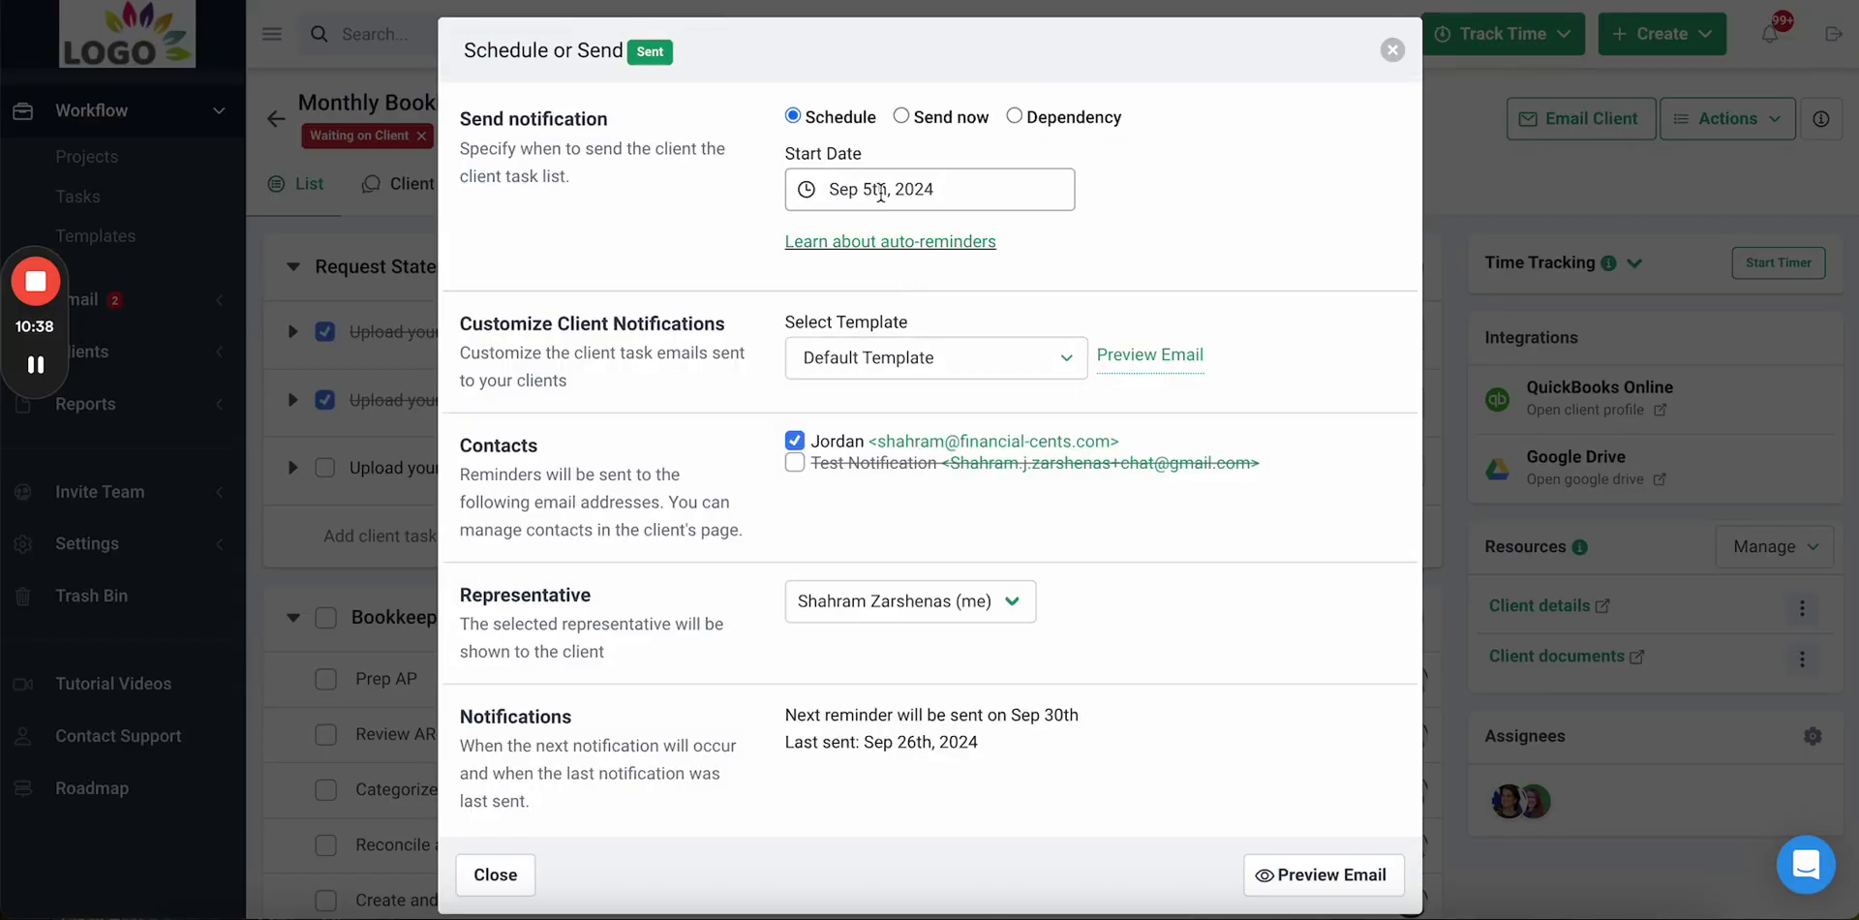
pyautogui.click(1391, 49)
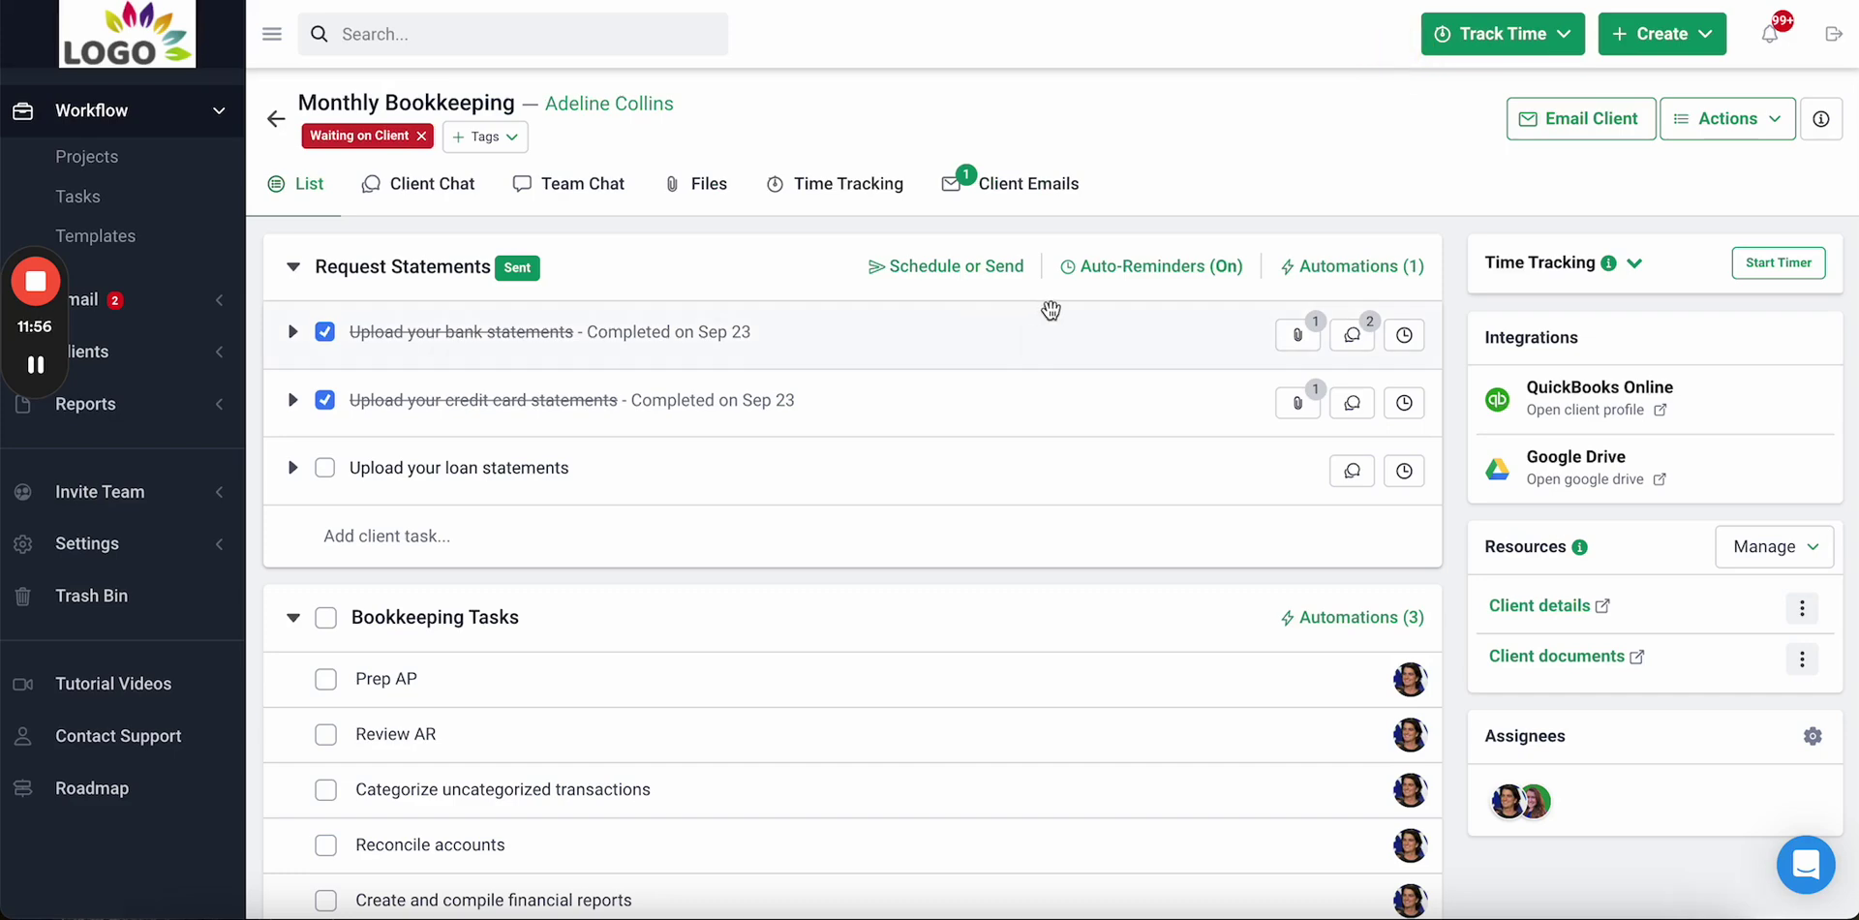
pyautogui.click(1127, 264)
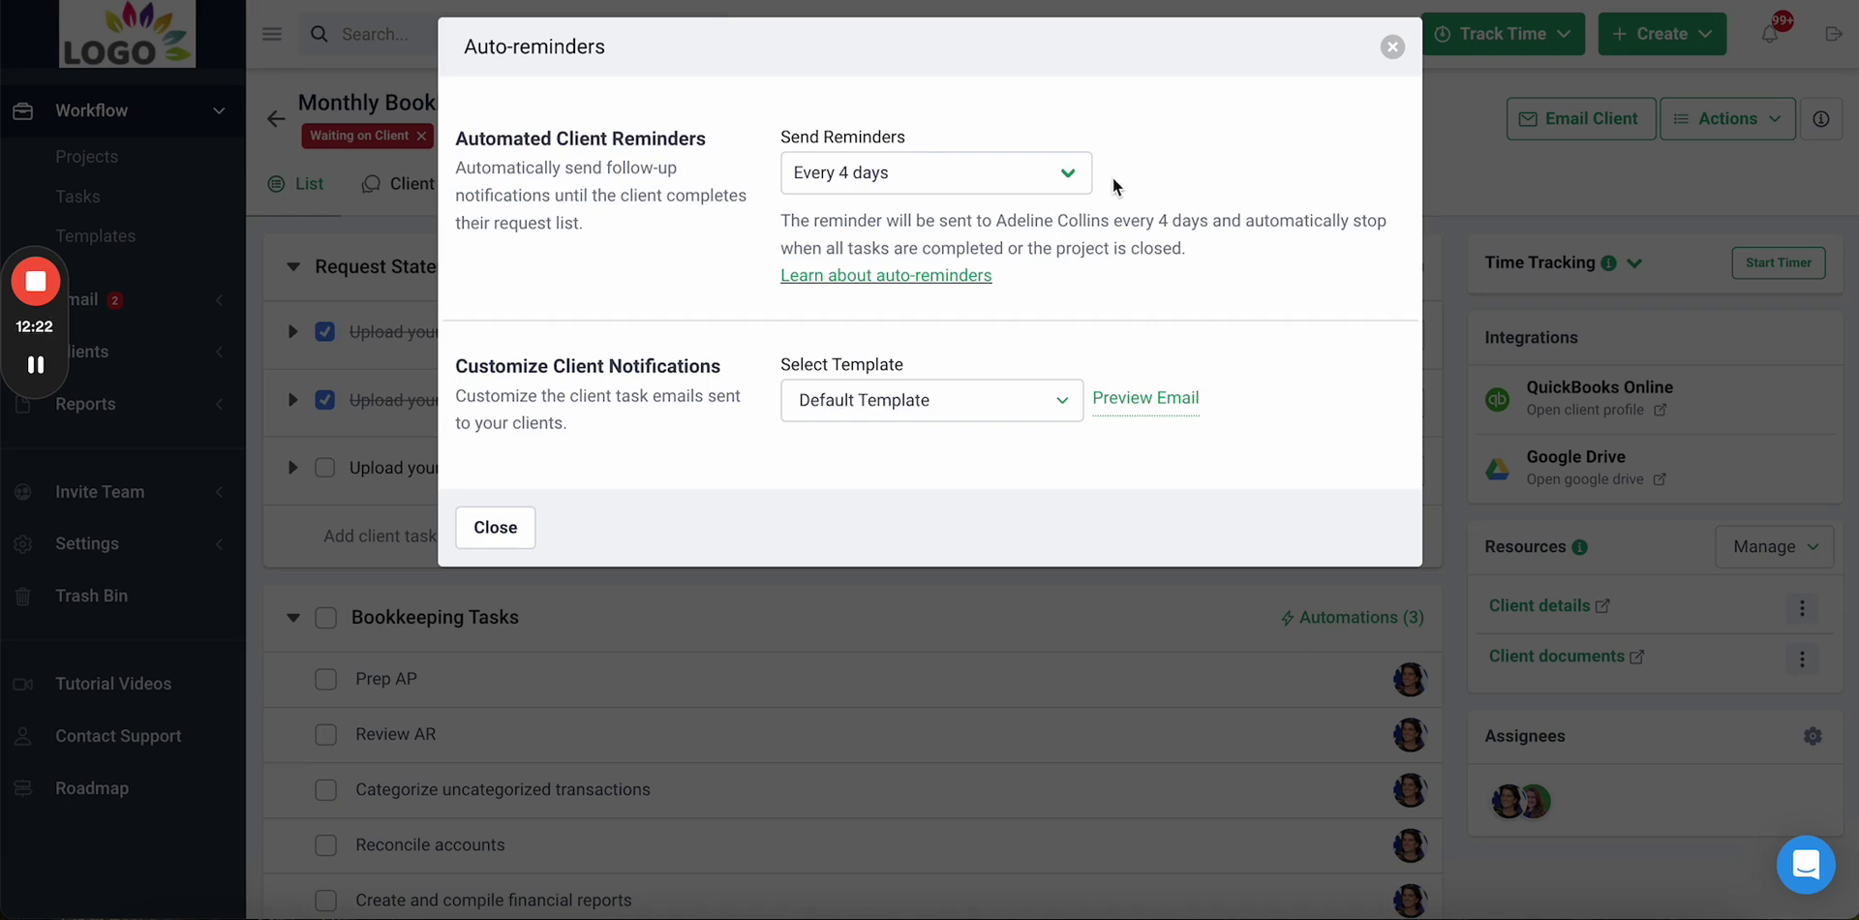
pyautogui.click(1393, 46)
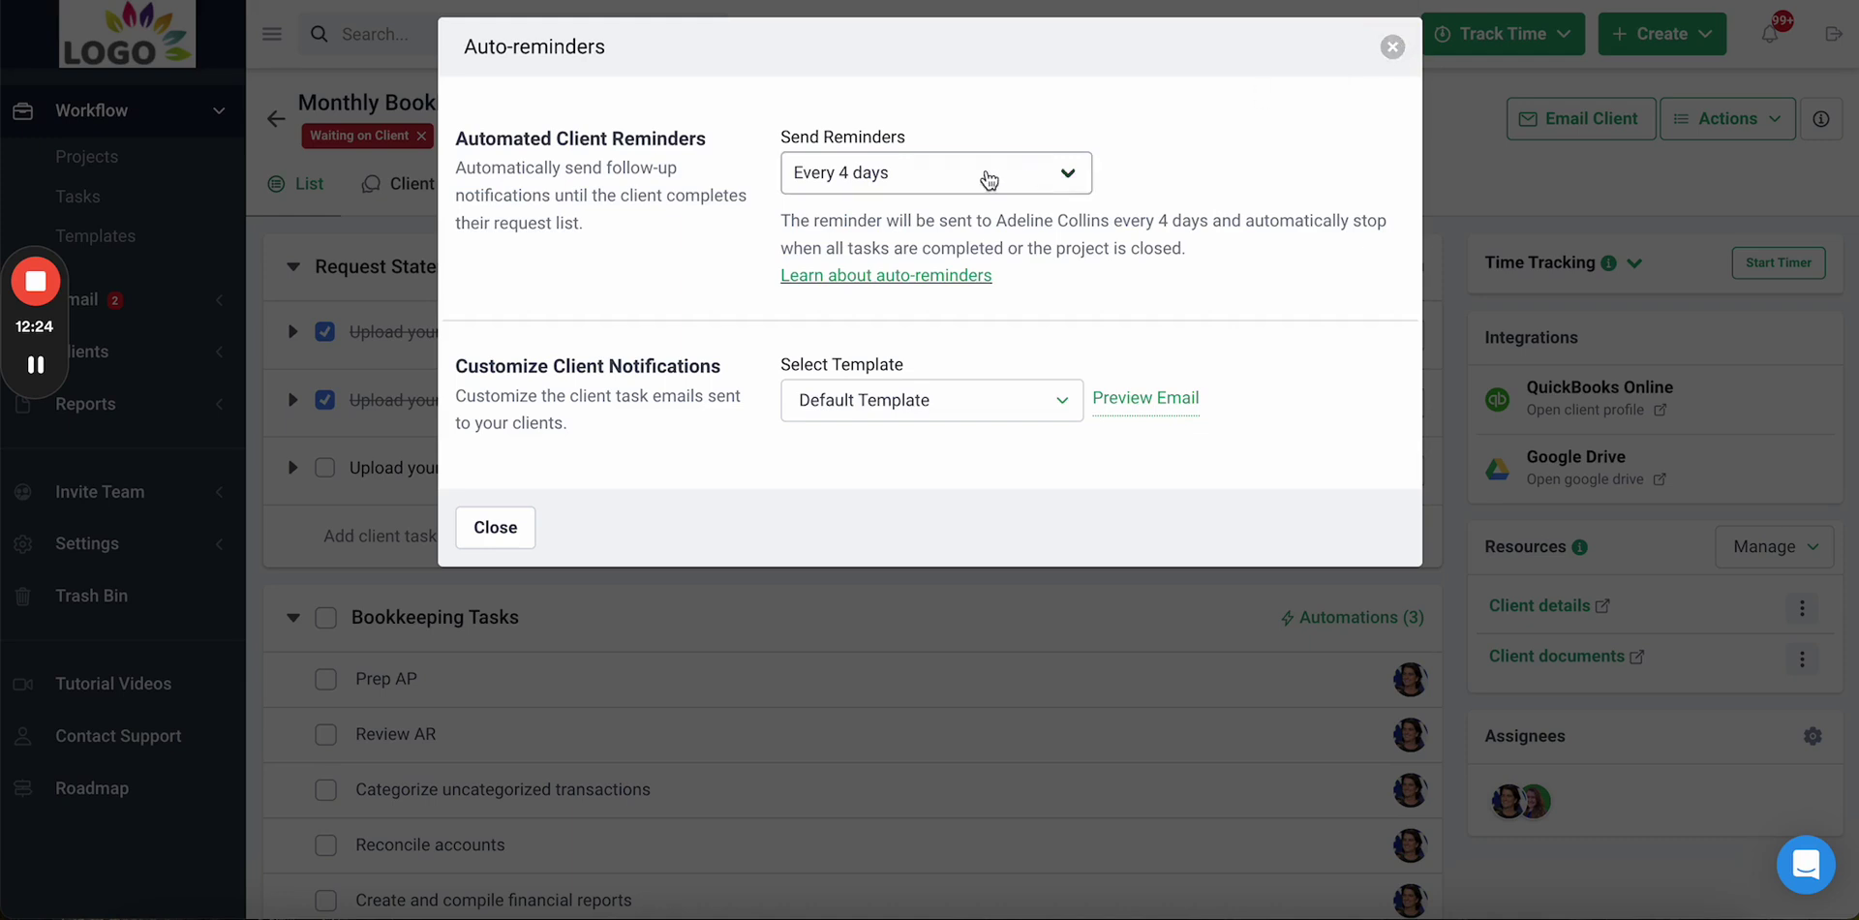
pyautogui.click(1392, 46)
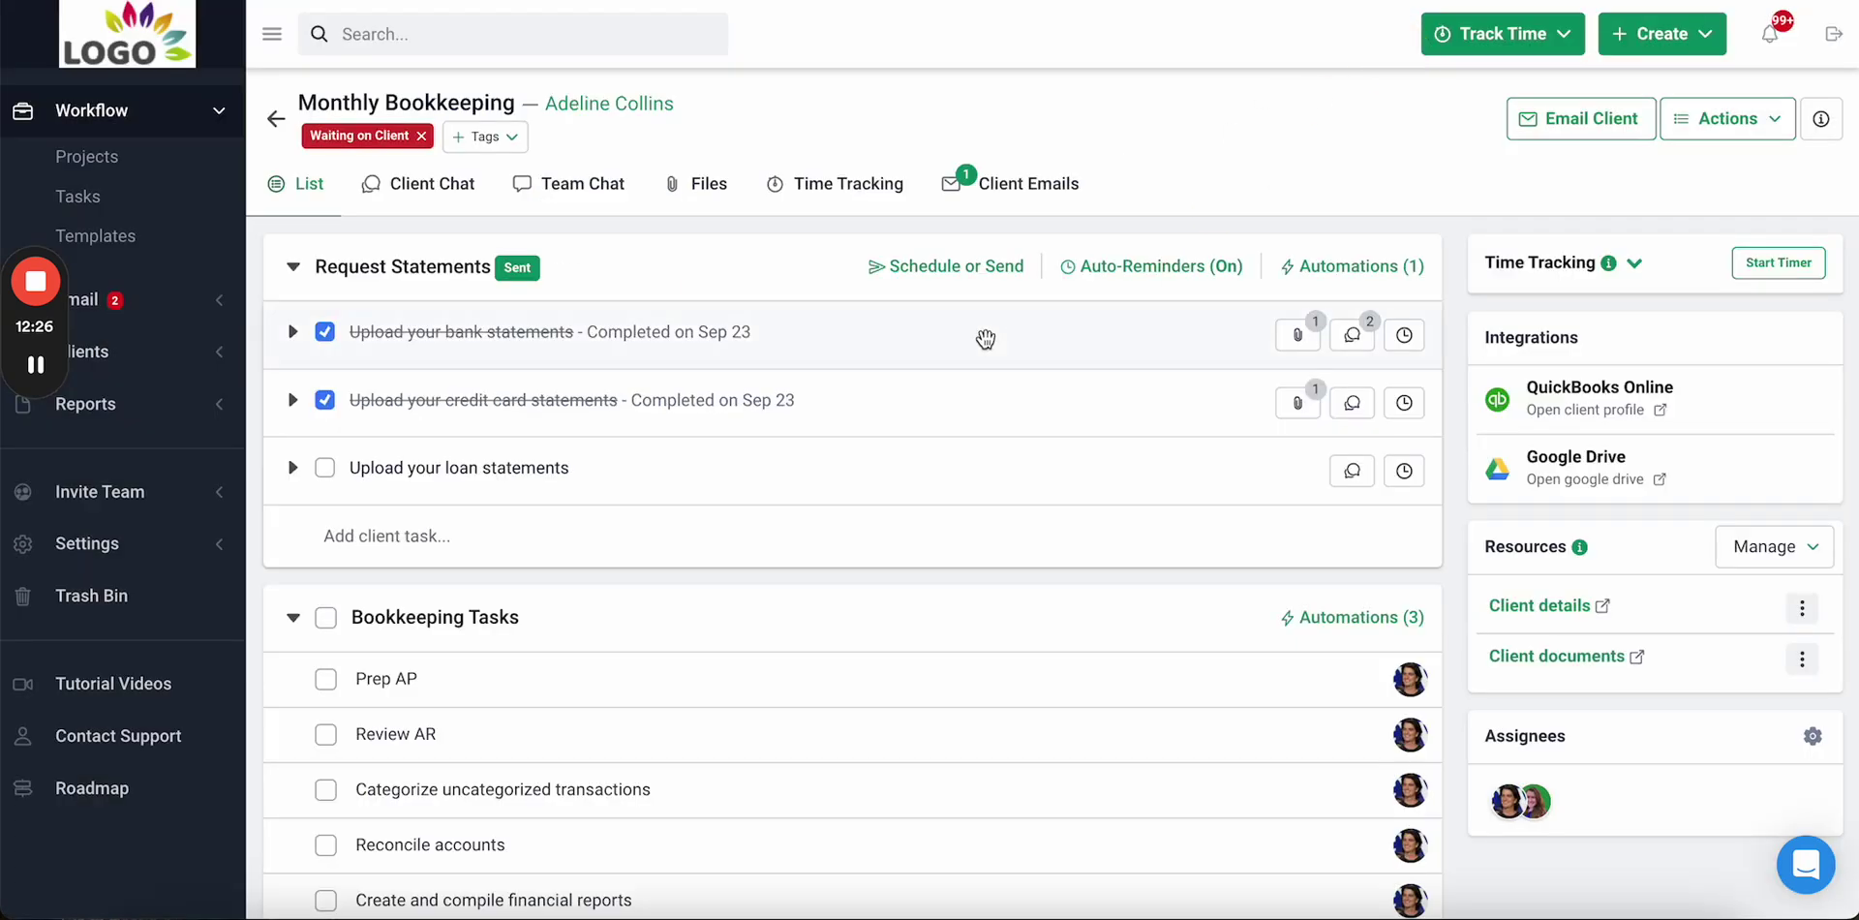
pyautogui.click(951, 277)
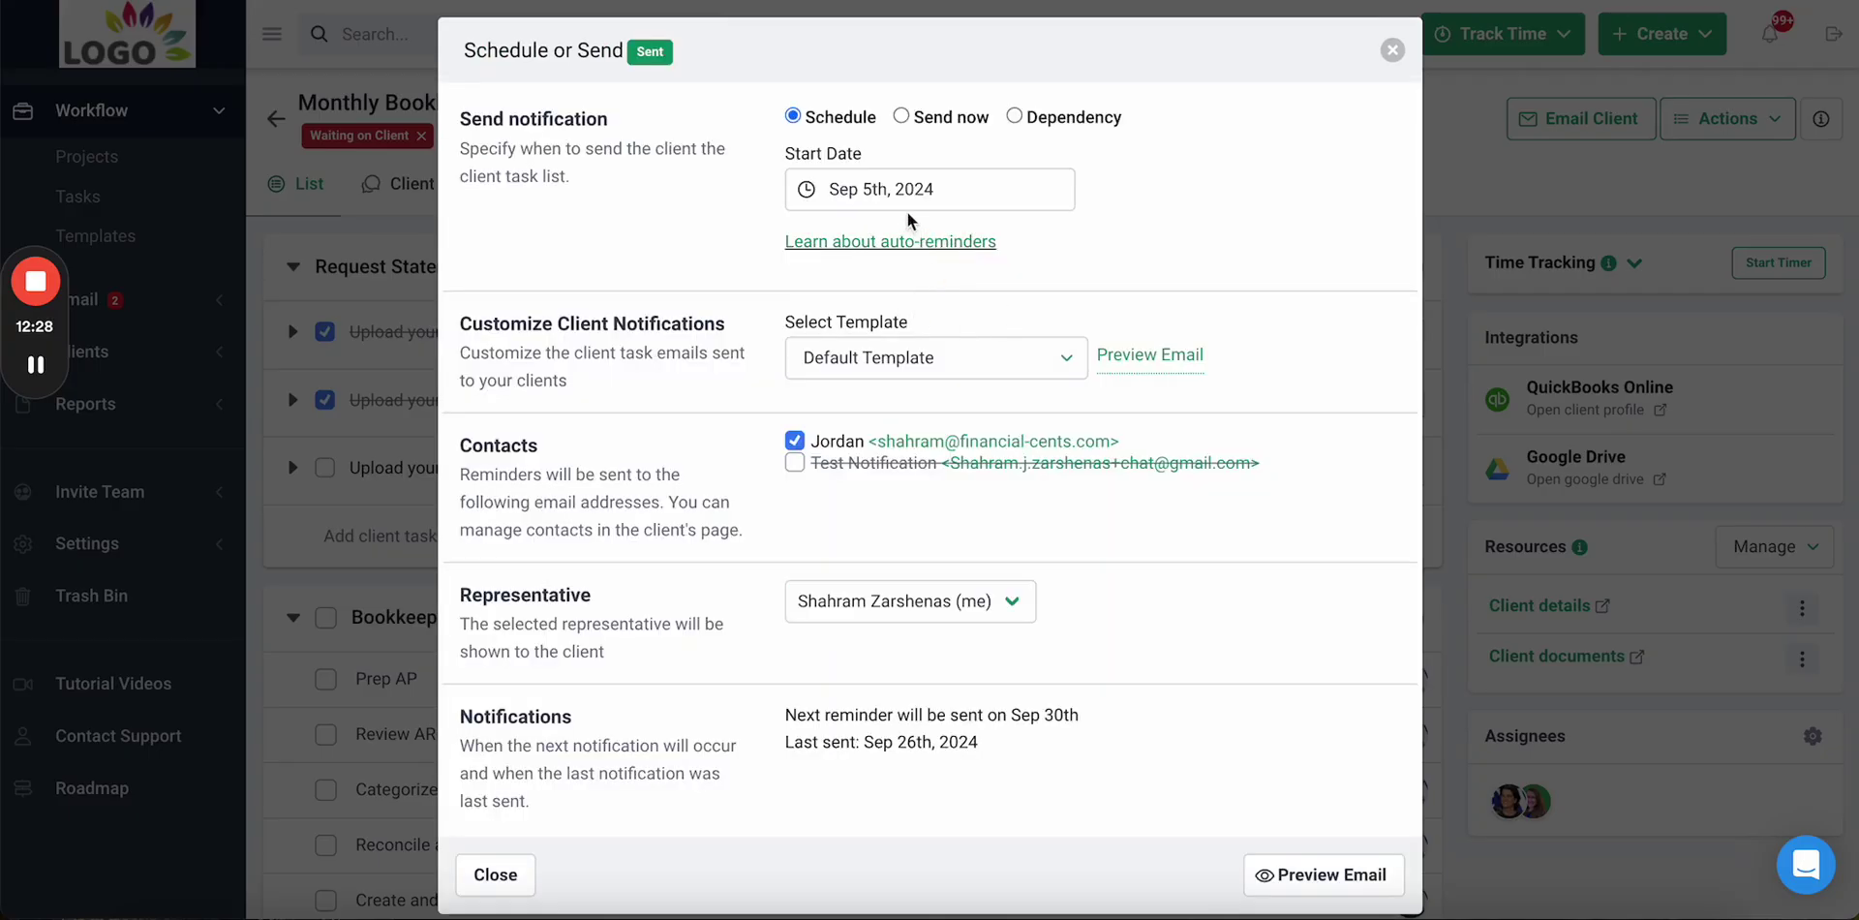
# - Close Request Statements' Schedule or Send dialog, showing the section as Sent with 2 of 3 tasks done
pyautogui.click(1392, 49)
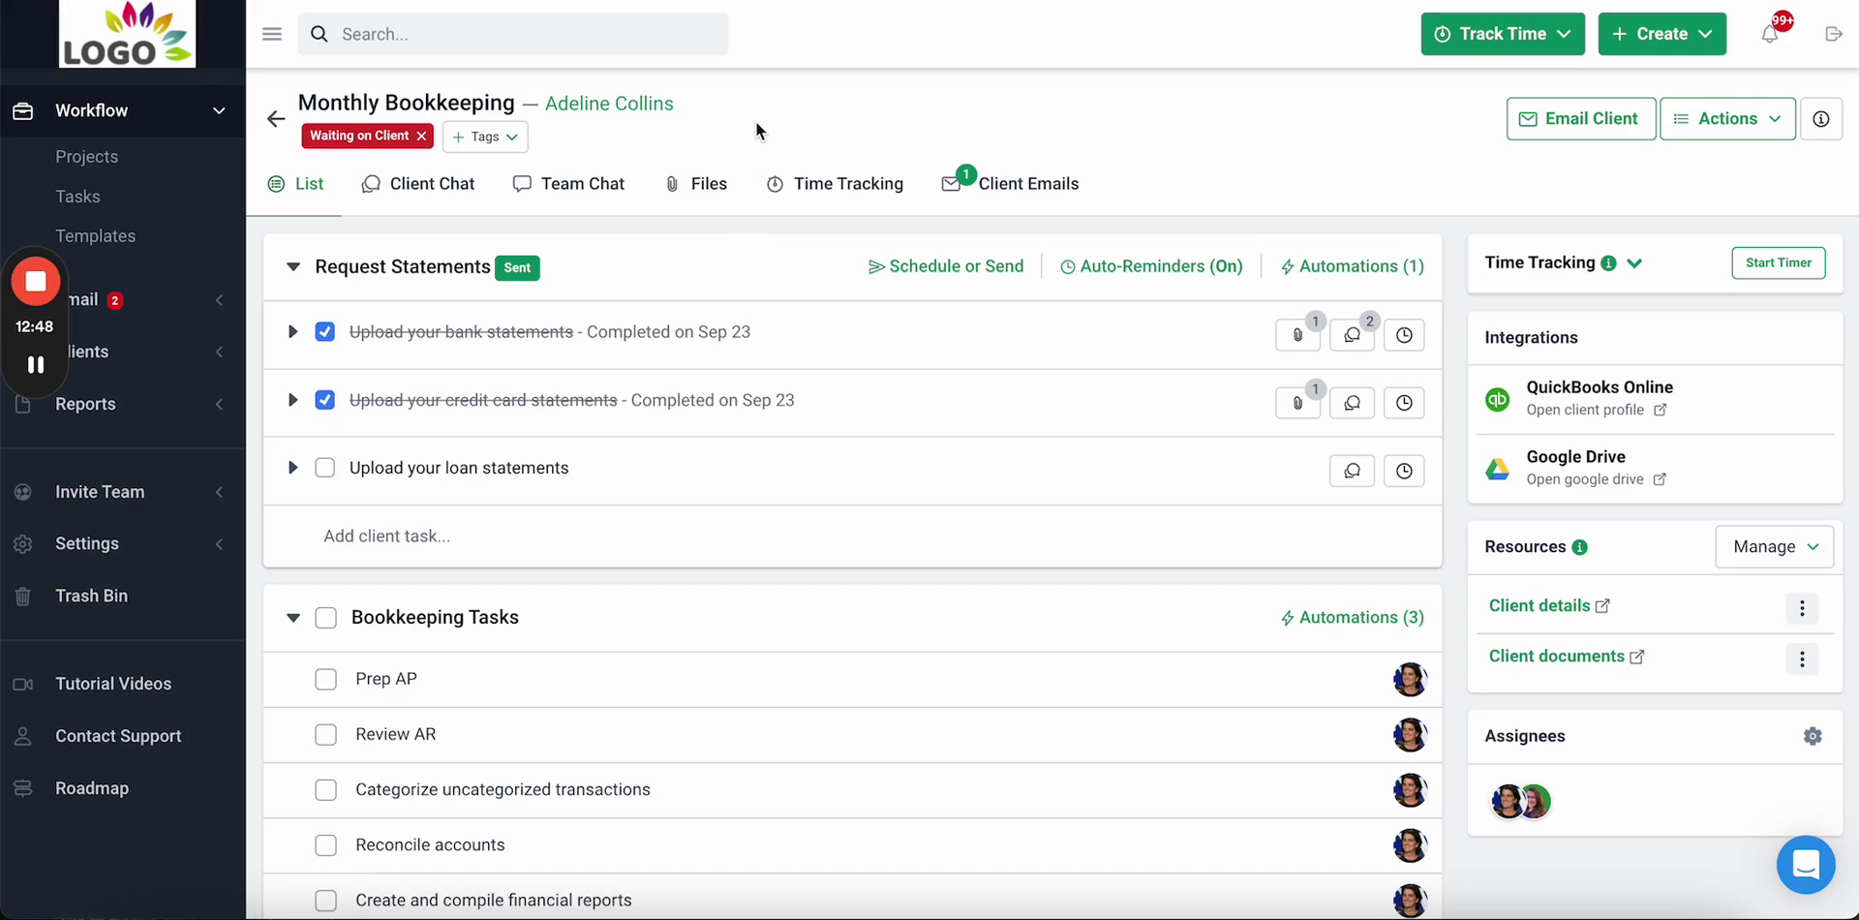
pyautogui.click(944, 271)
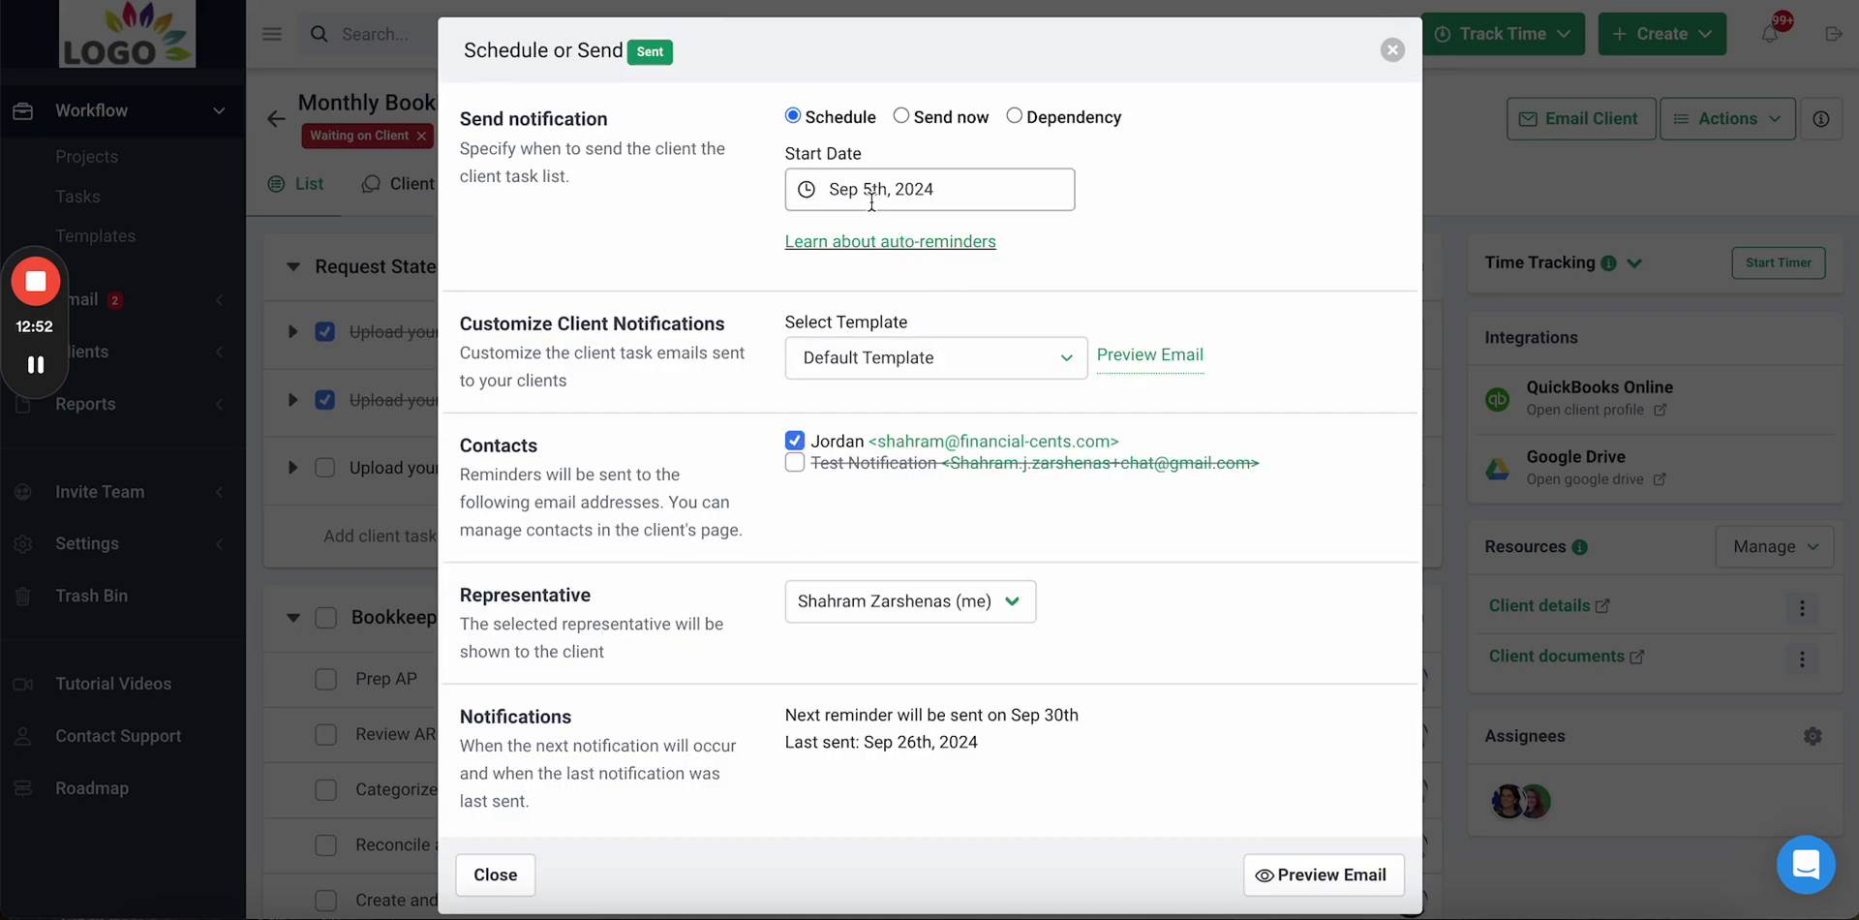
pyautogui.click(1392, 49)
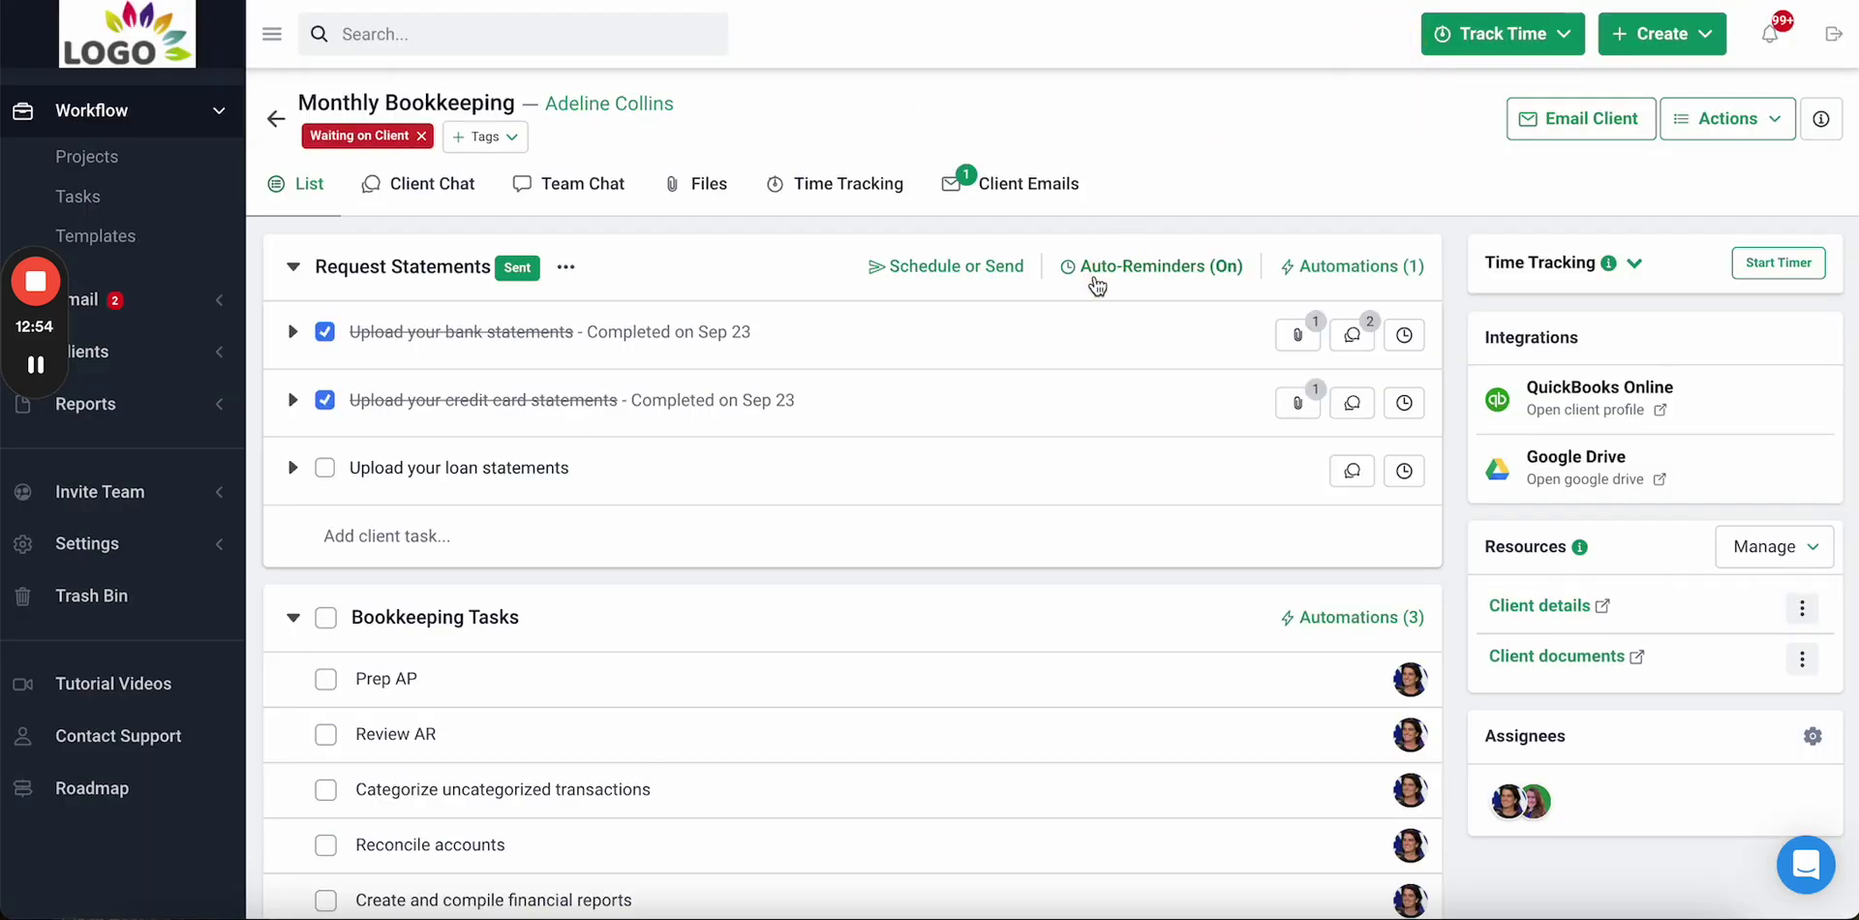
pyautogui.click(1092, 275)
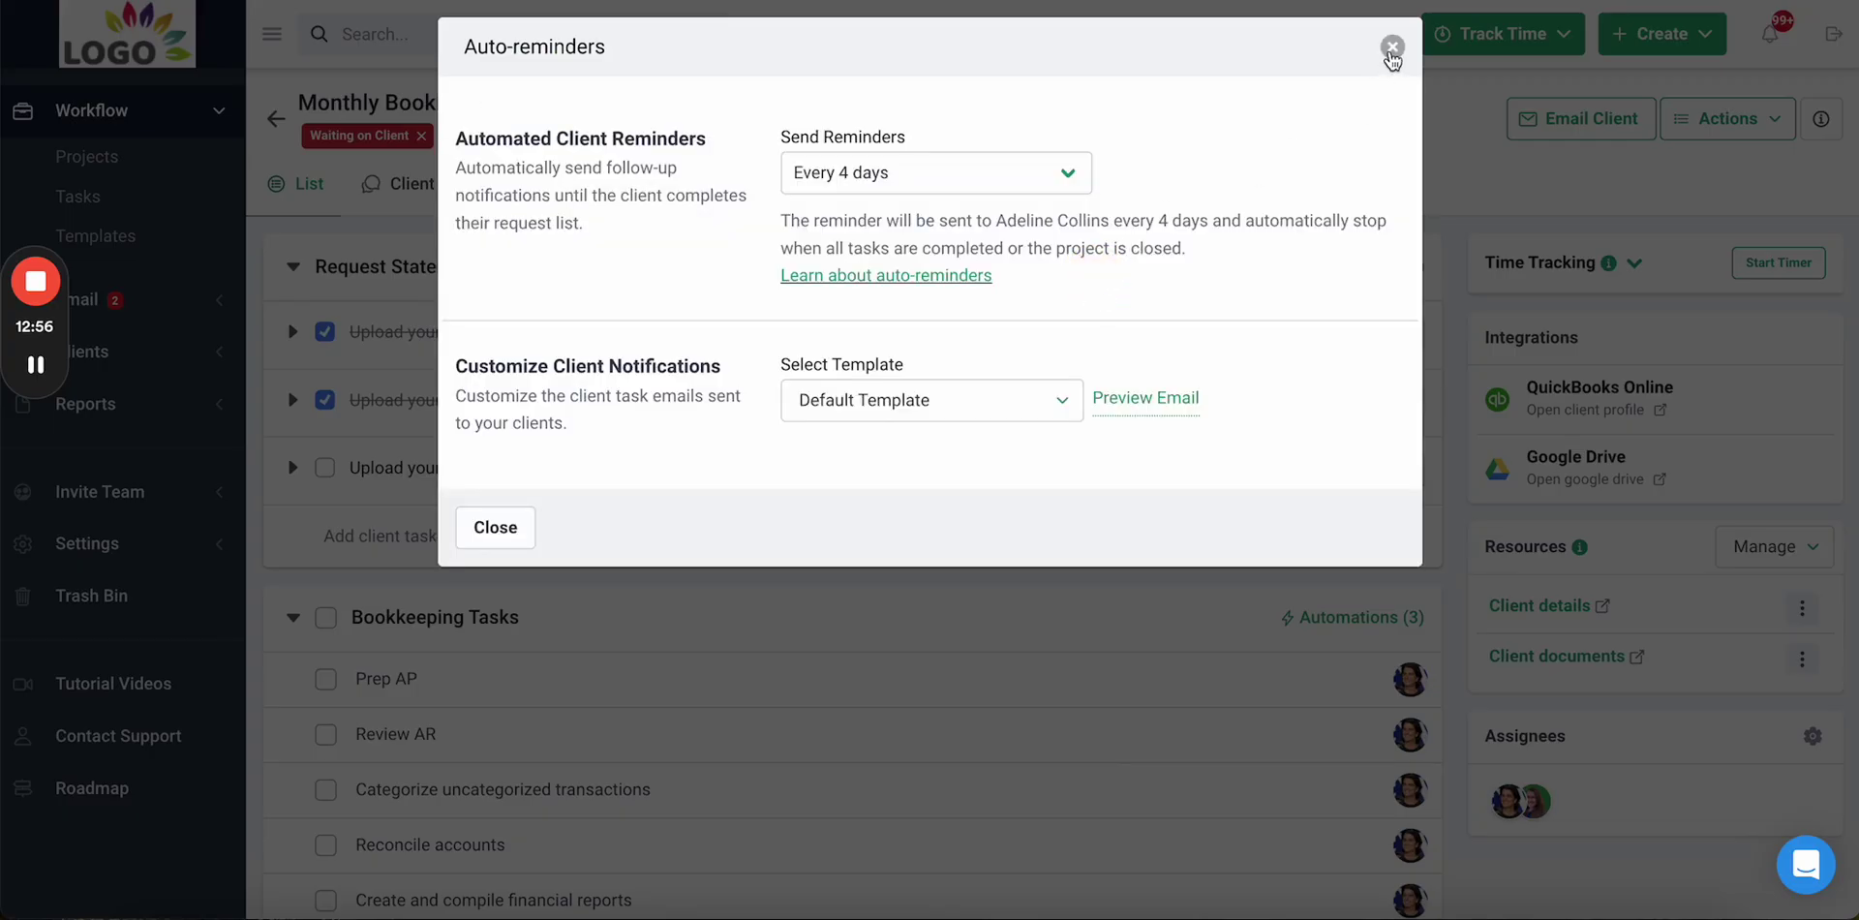
pyautogui.click(1392, 48)
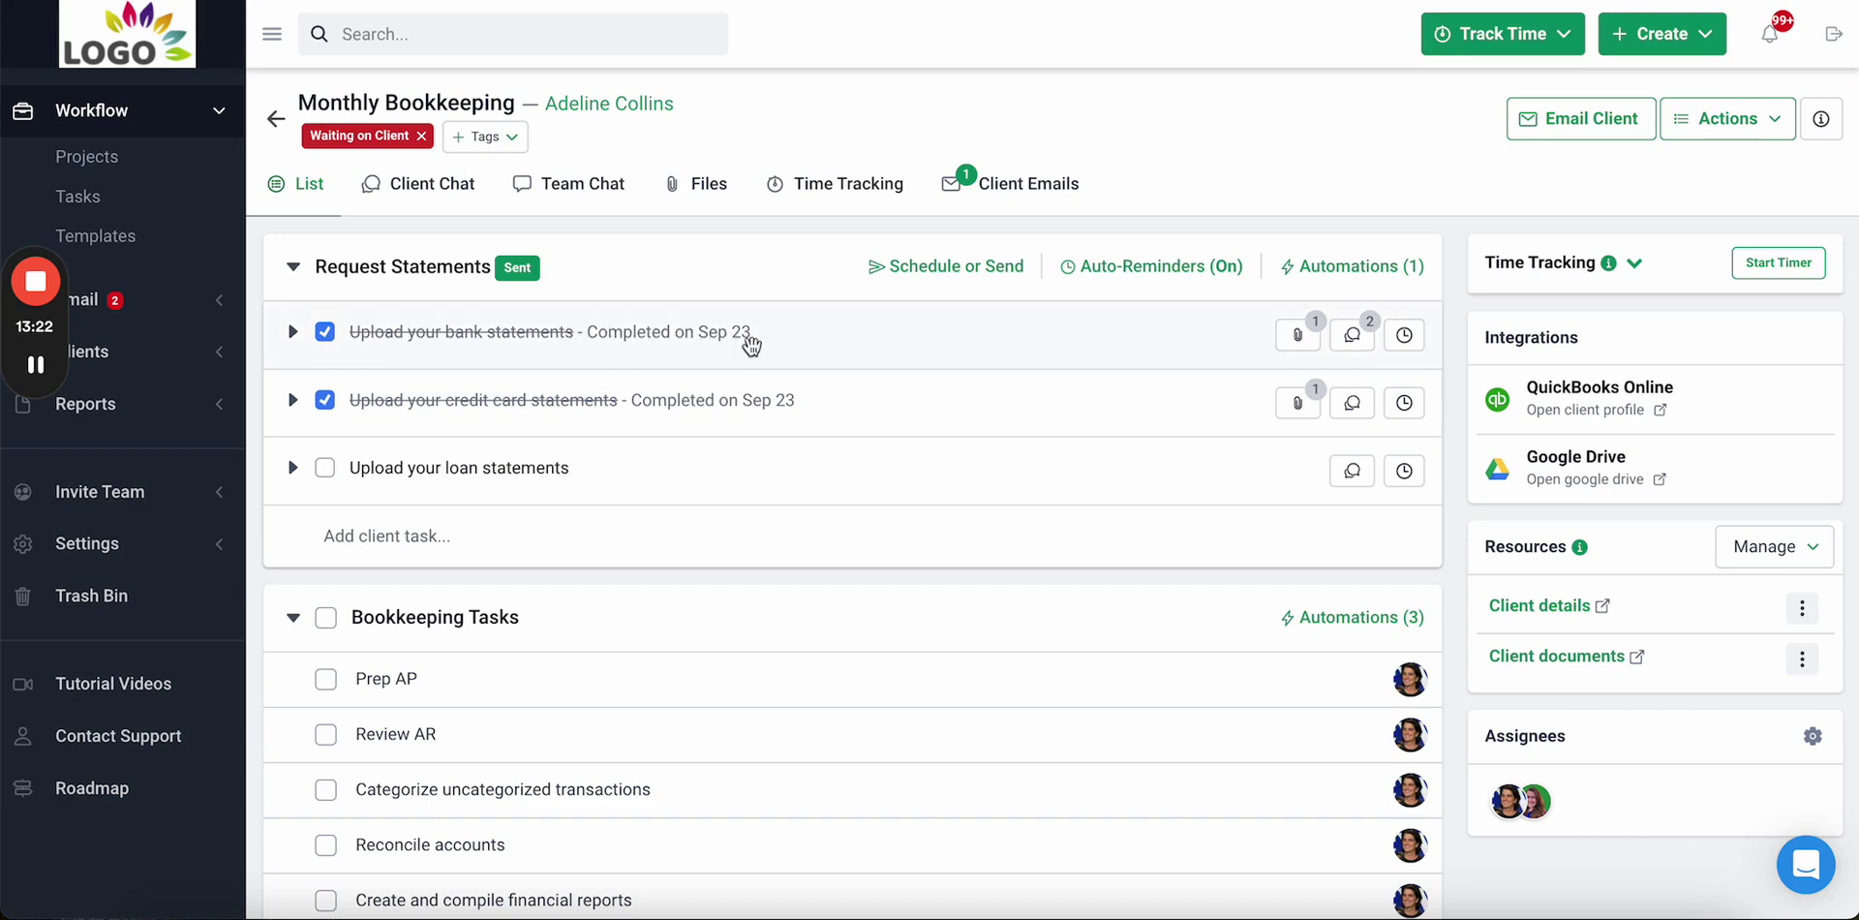
pyautogui.click(1352, 336)
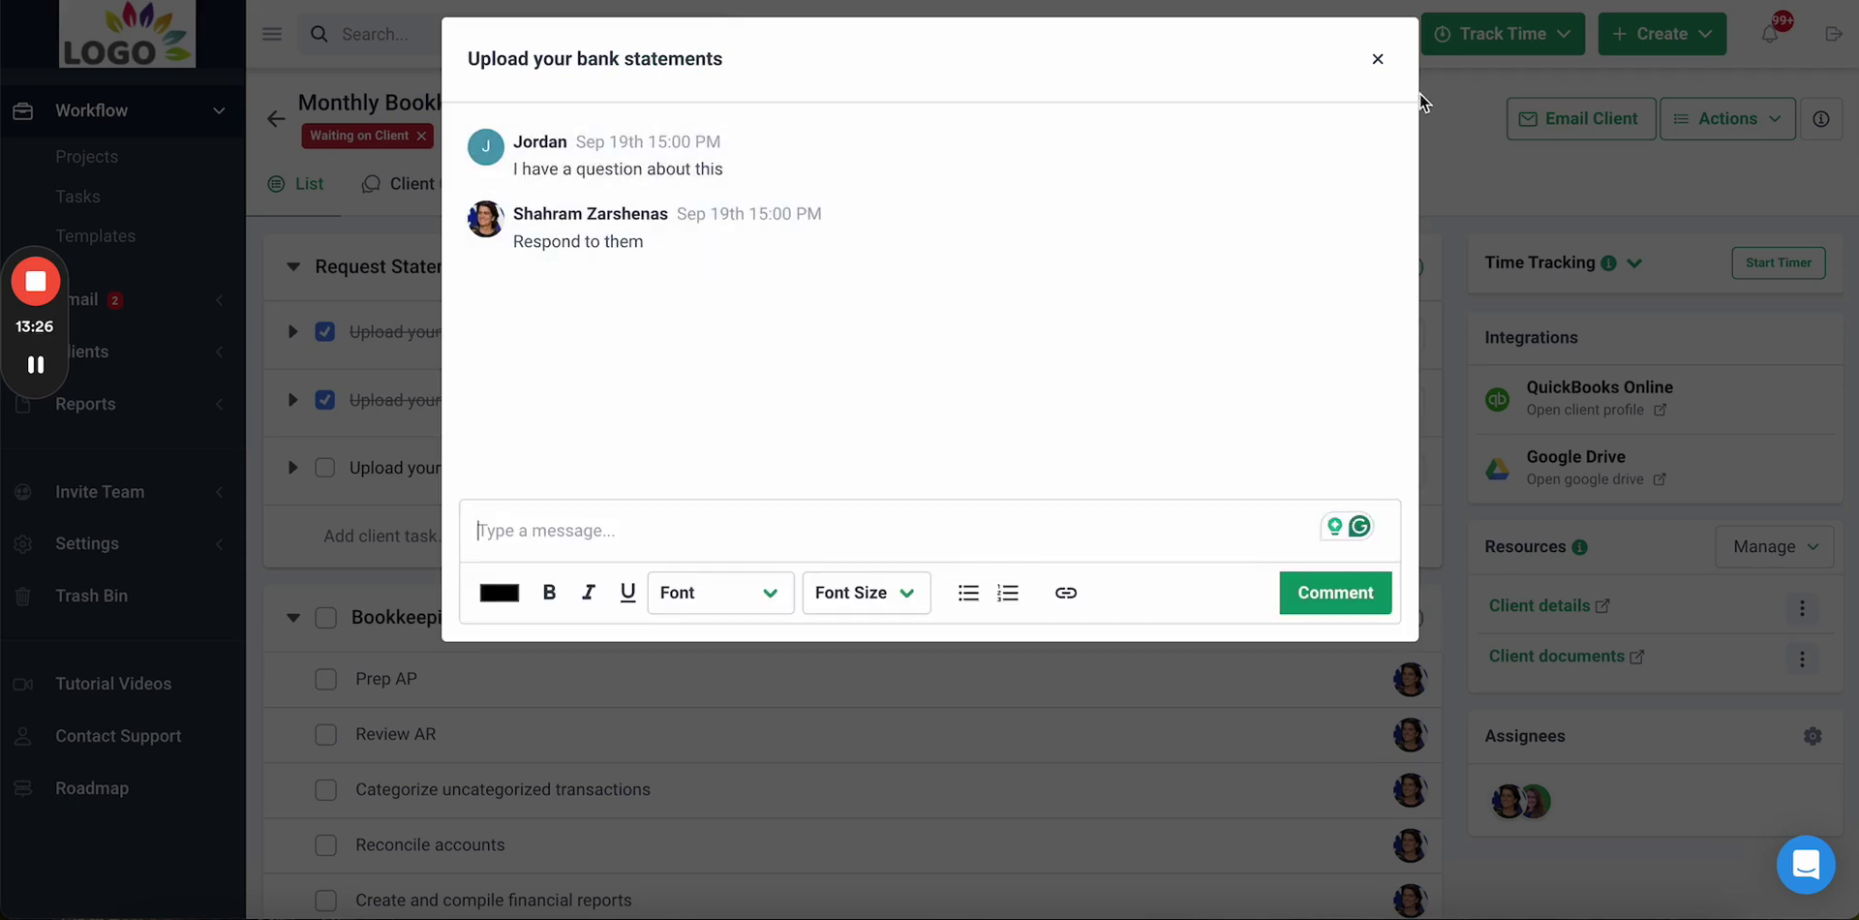
pyautogui.click(1376, 60)
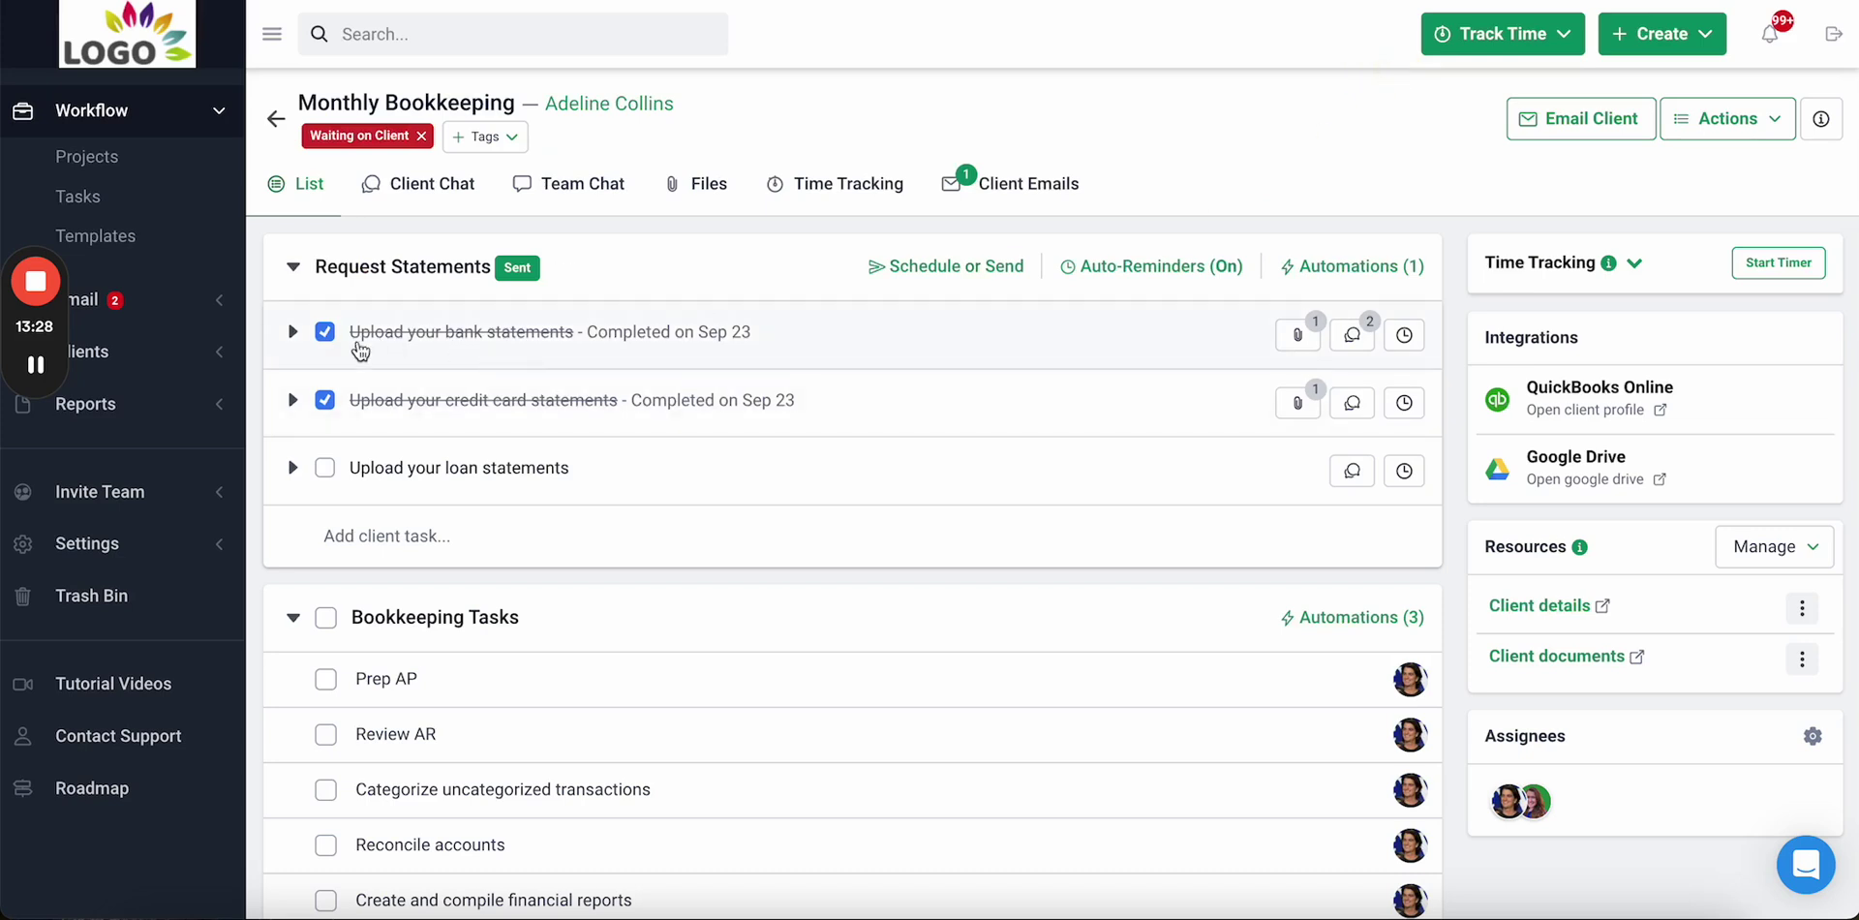
pyautogui.click(292, 332)
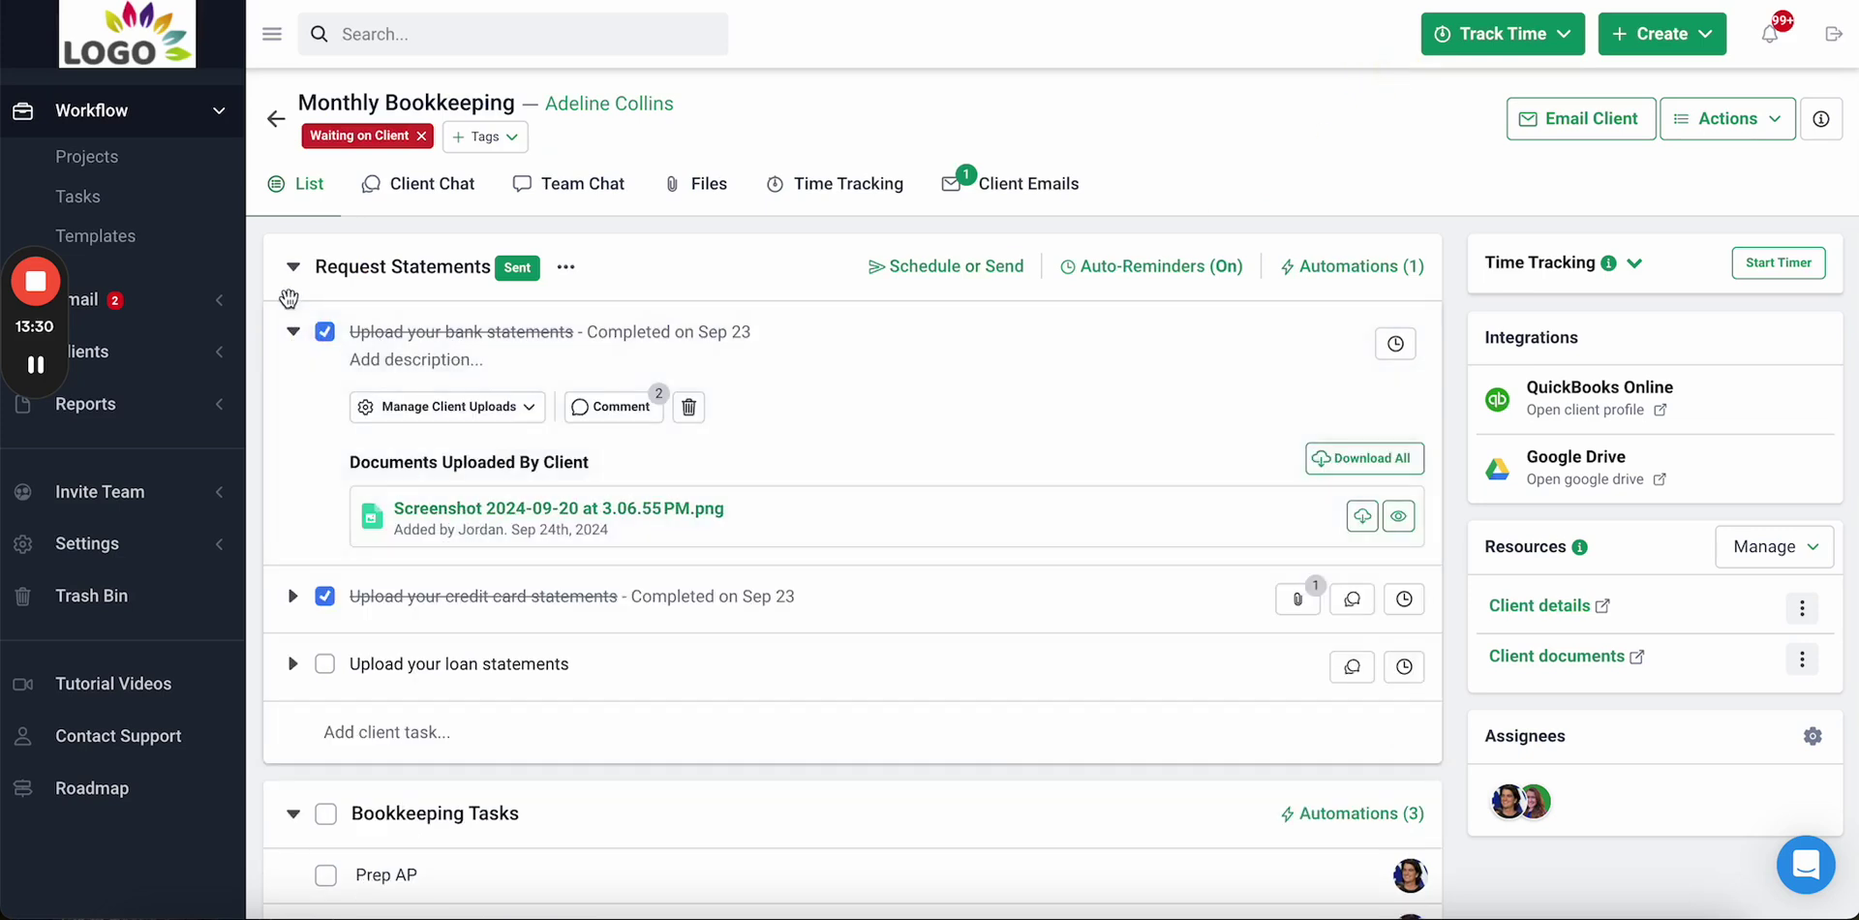
pyautogui.click(293, 332)
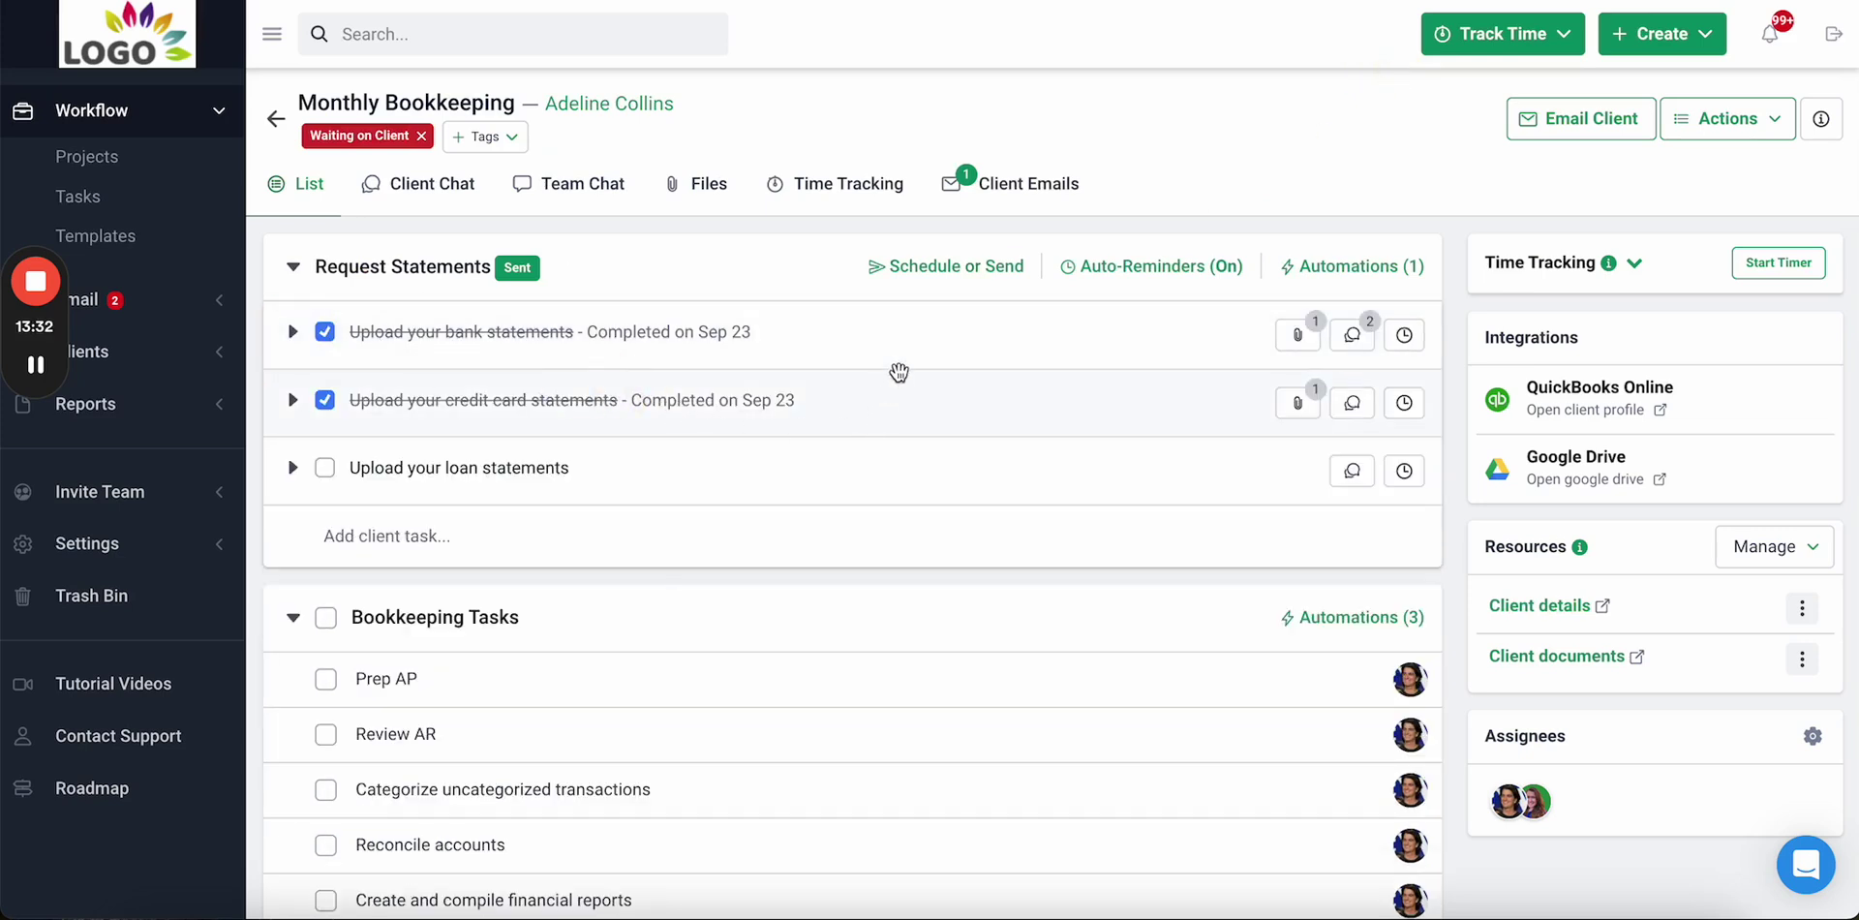
pyautogui.scroll(-5, 897, 378)
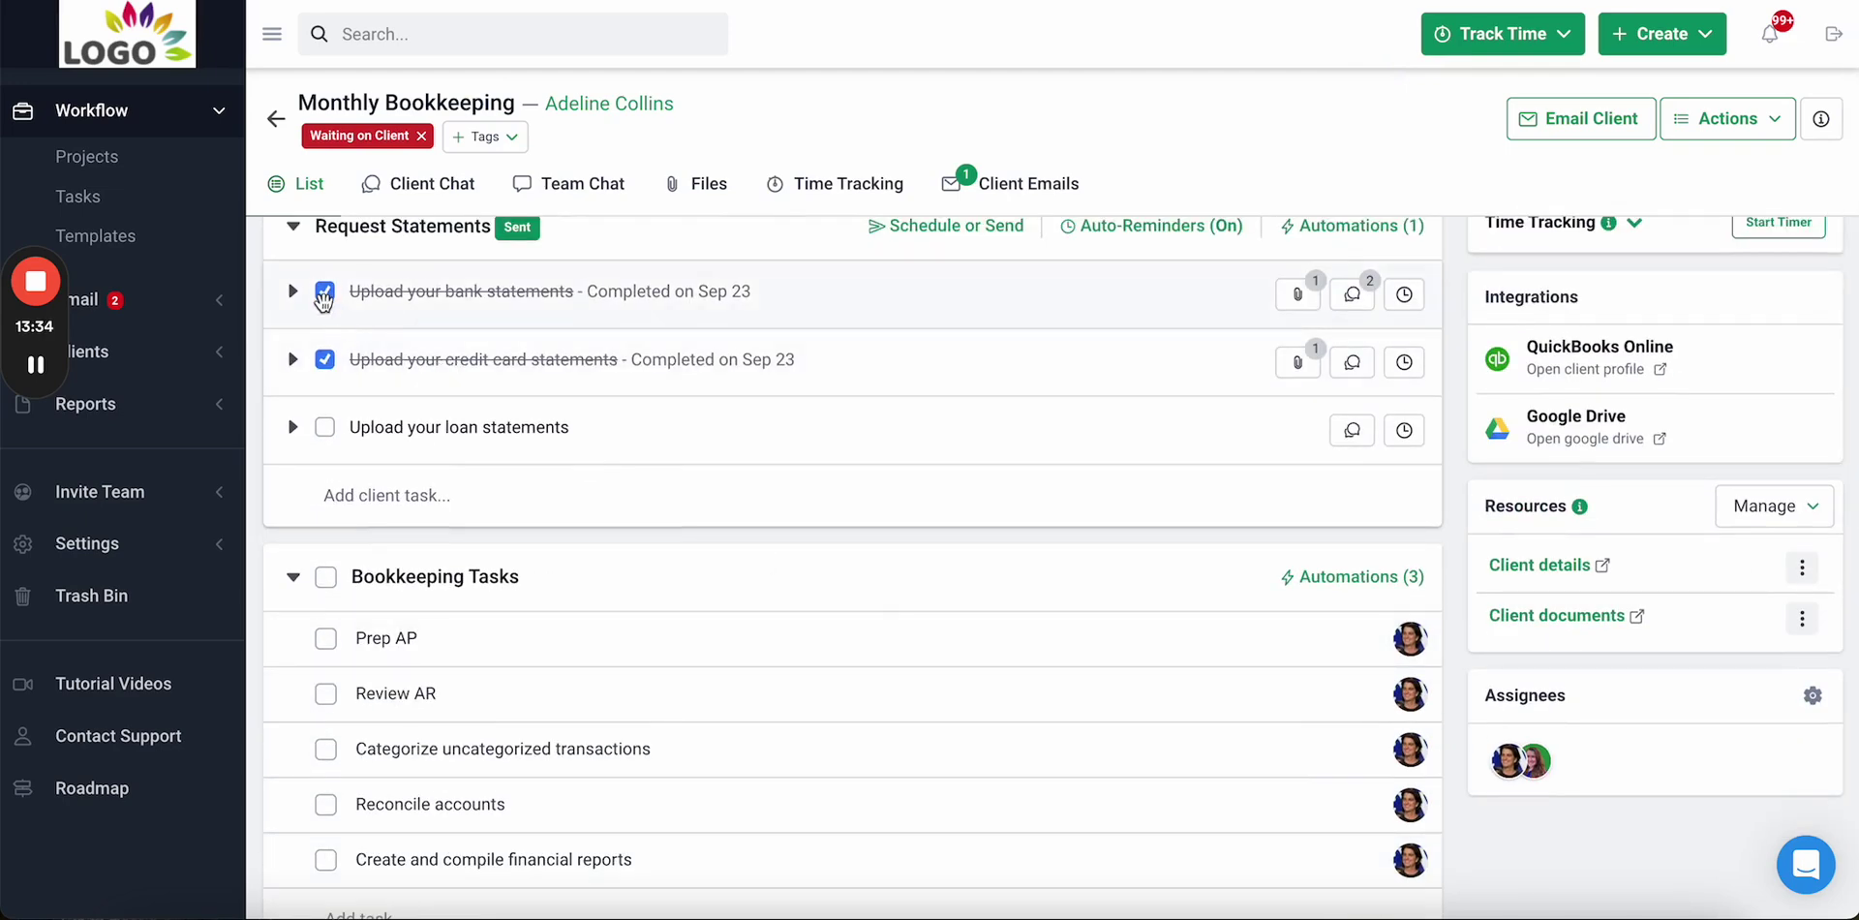
pyautogui.scroll(1, 1236, 414)
pyautogui.scroll(1, 1236, 414)
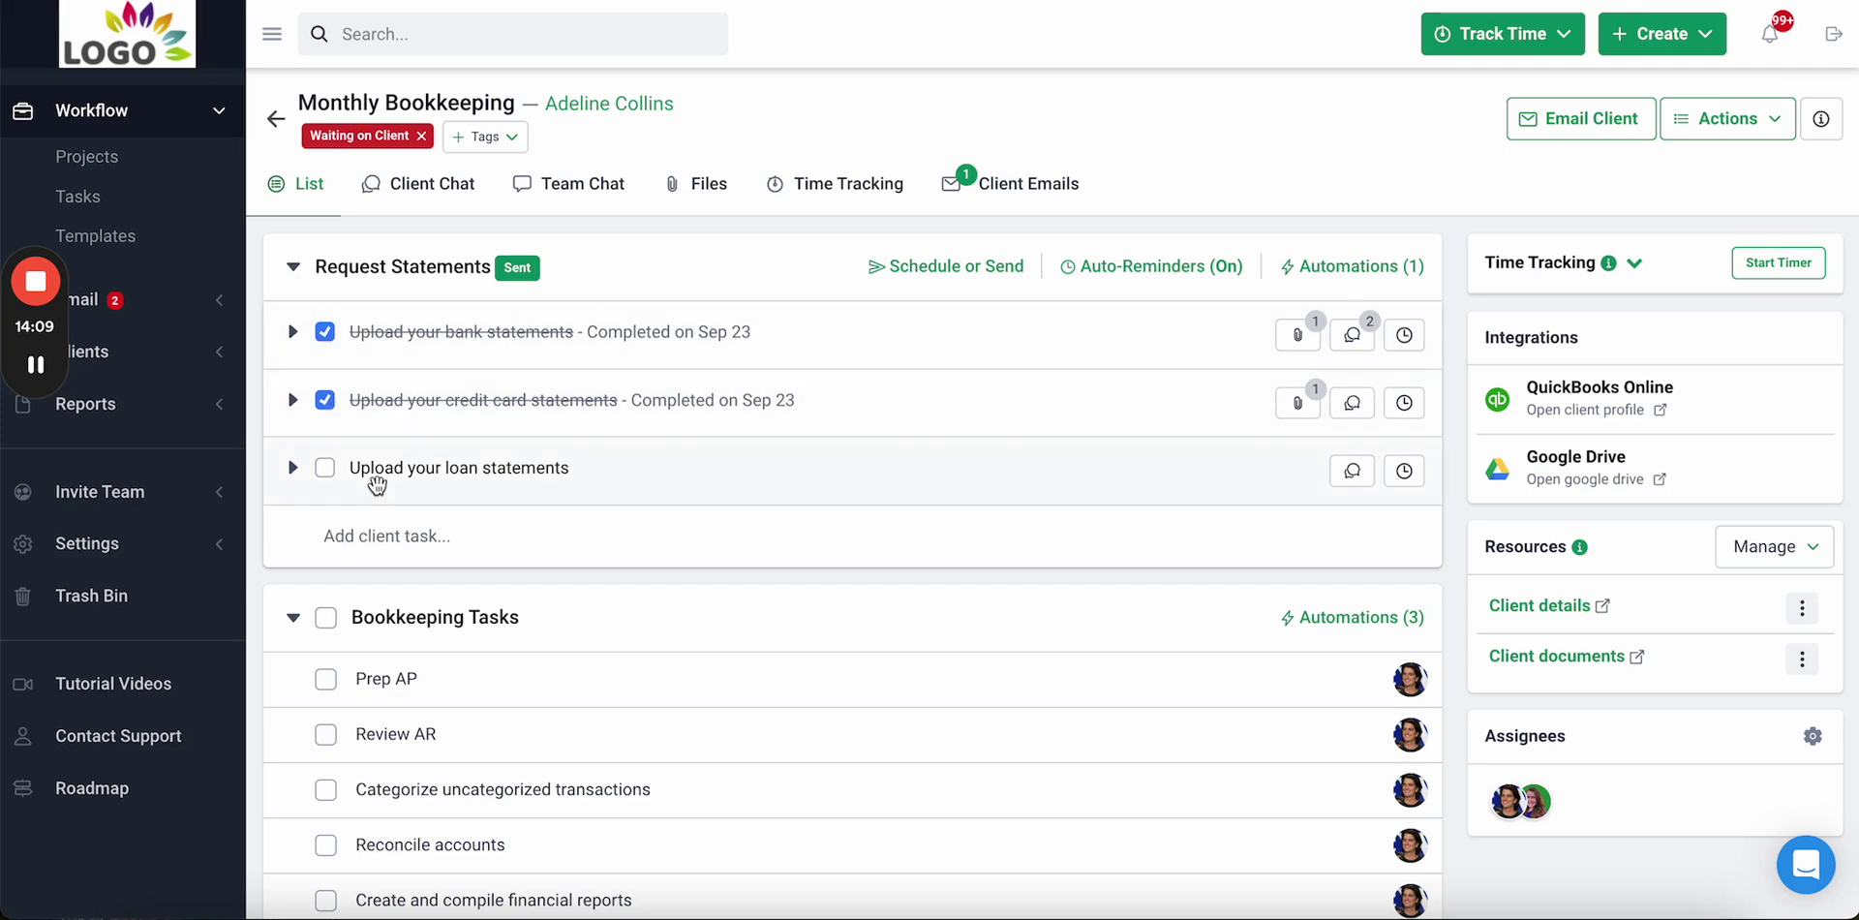
pyautogui.scroll(-3, 498, 489)
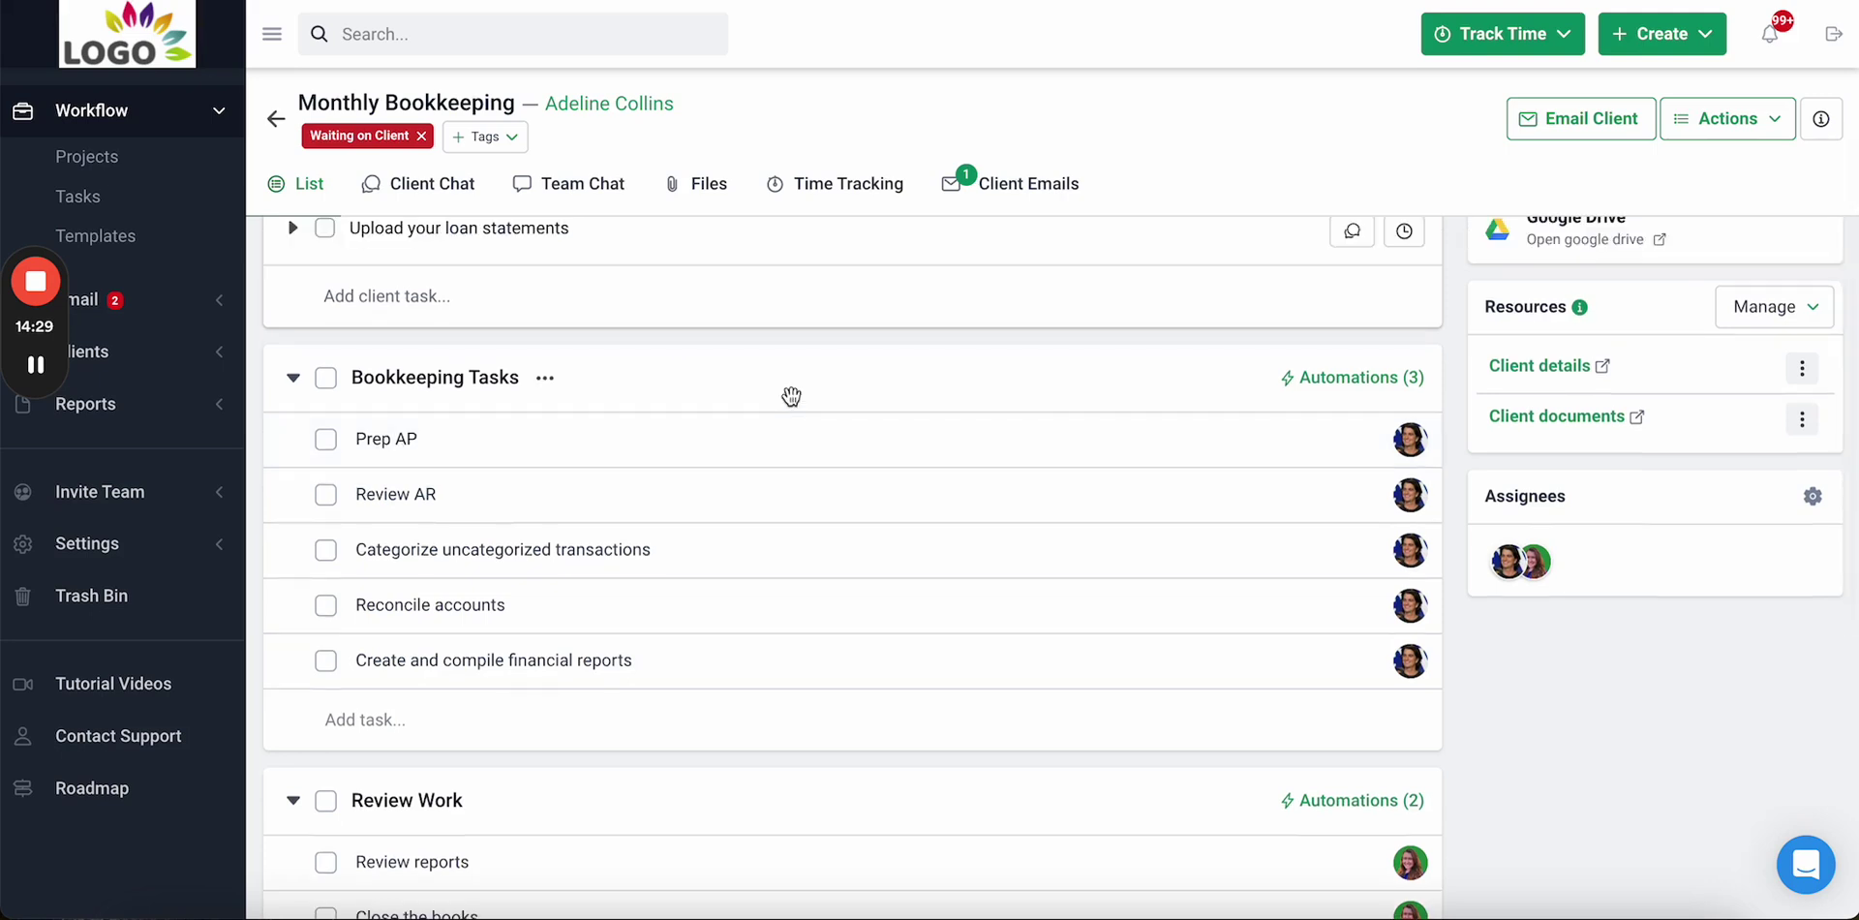
pyautogui.scroll(-1, 1385, 587)
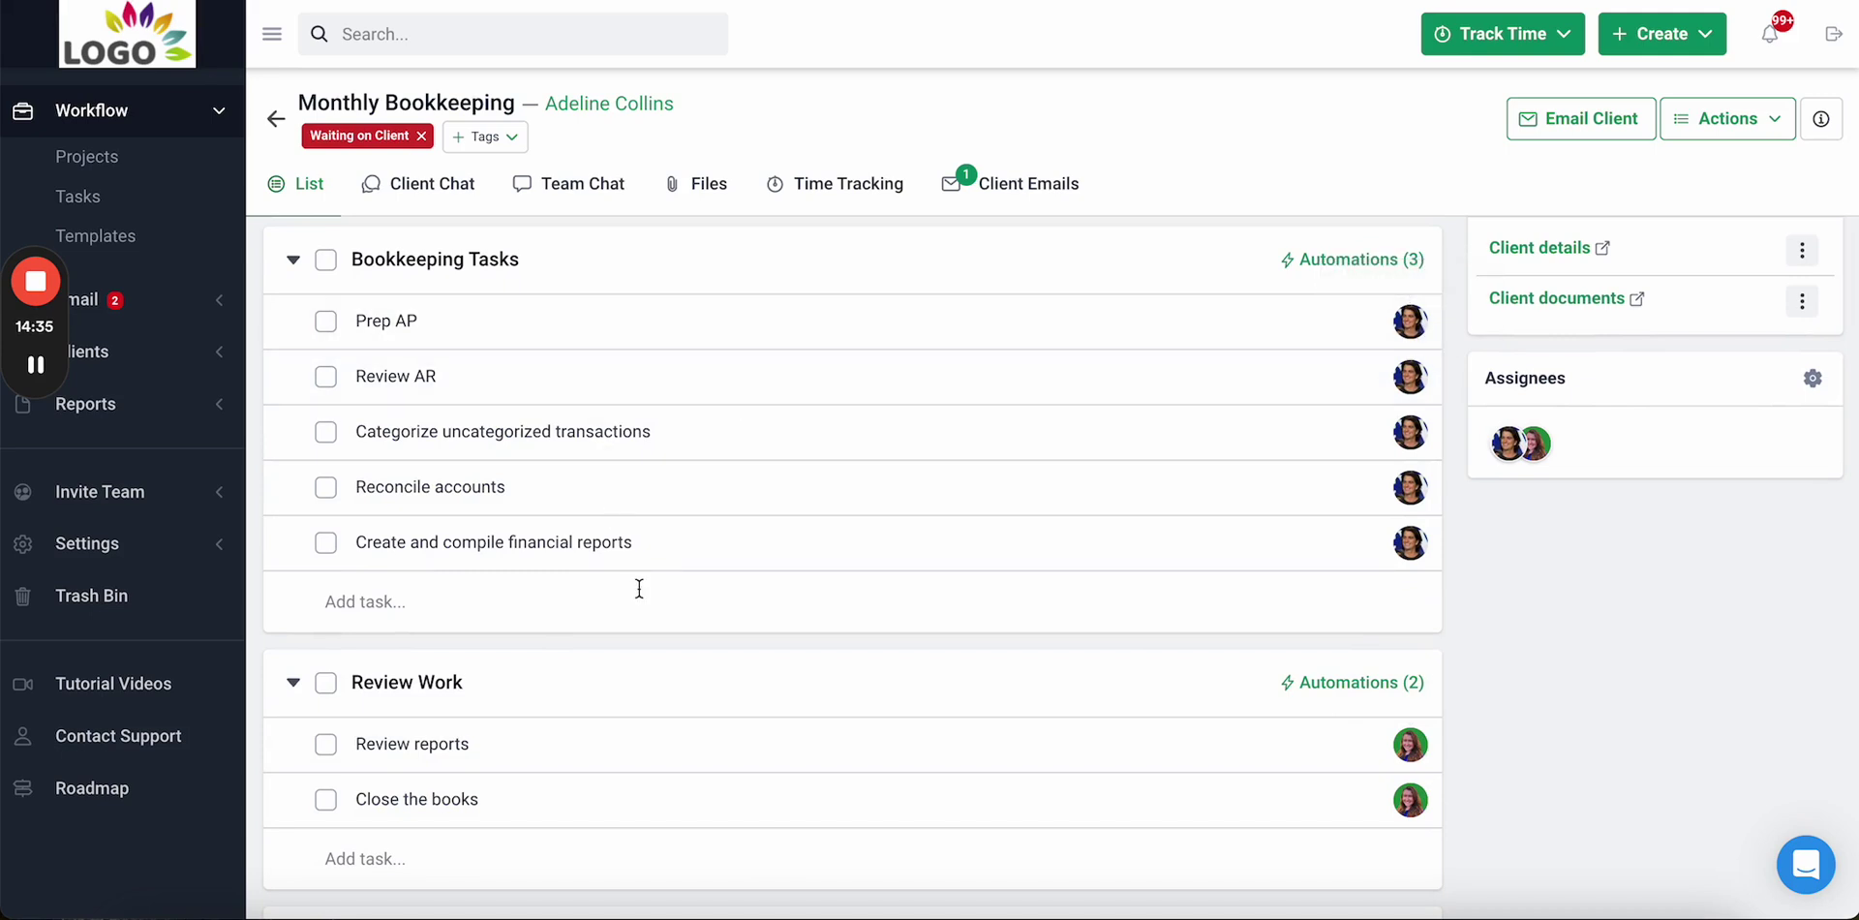
pyautogui.scroll(-1, 639, 587)
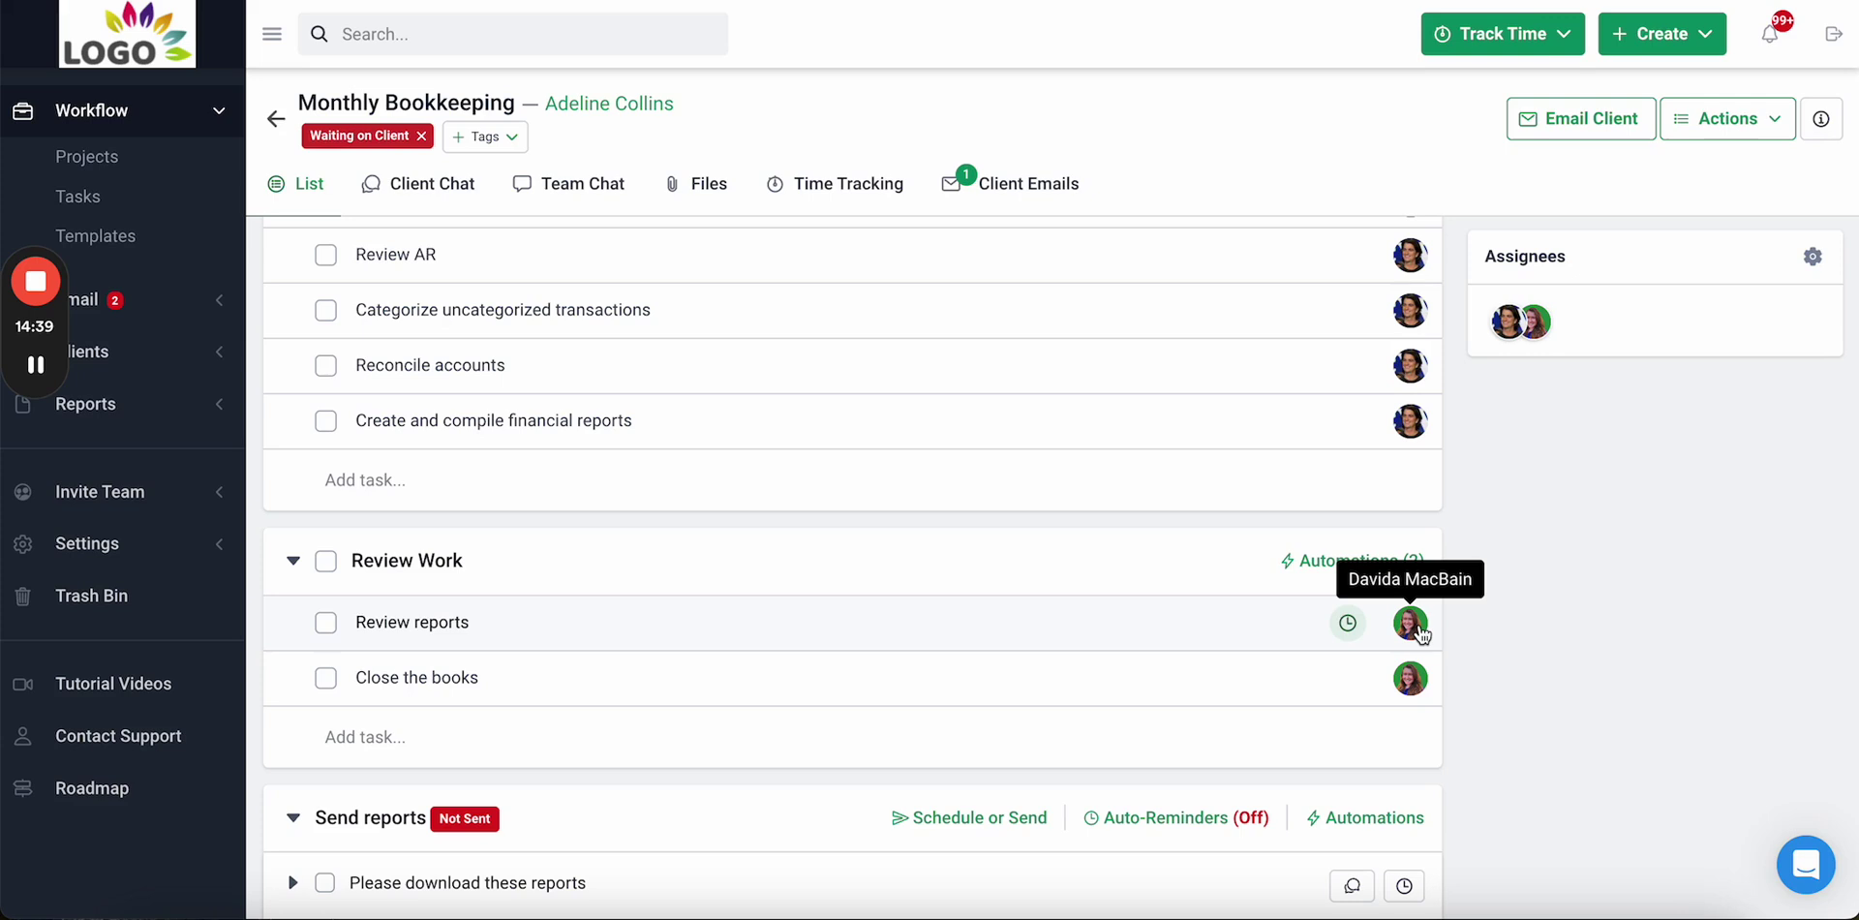
pyautogui.scroll(3, 1257, 639)
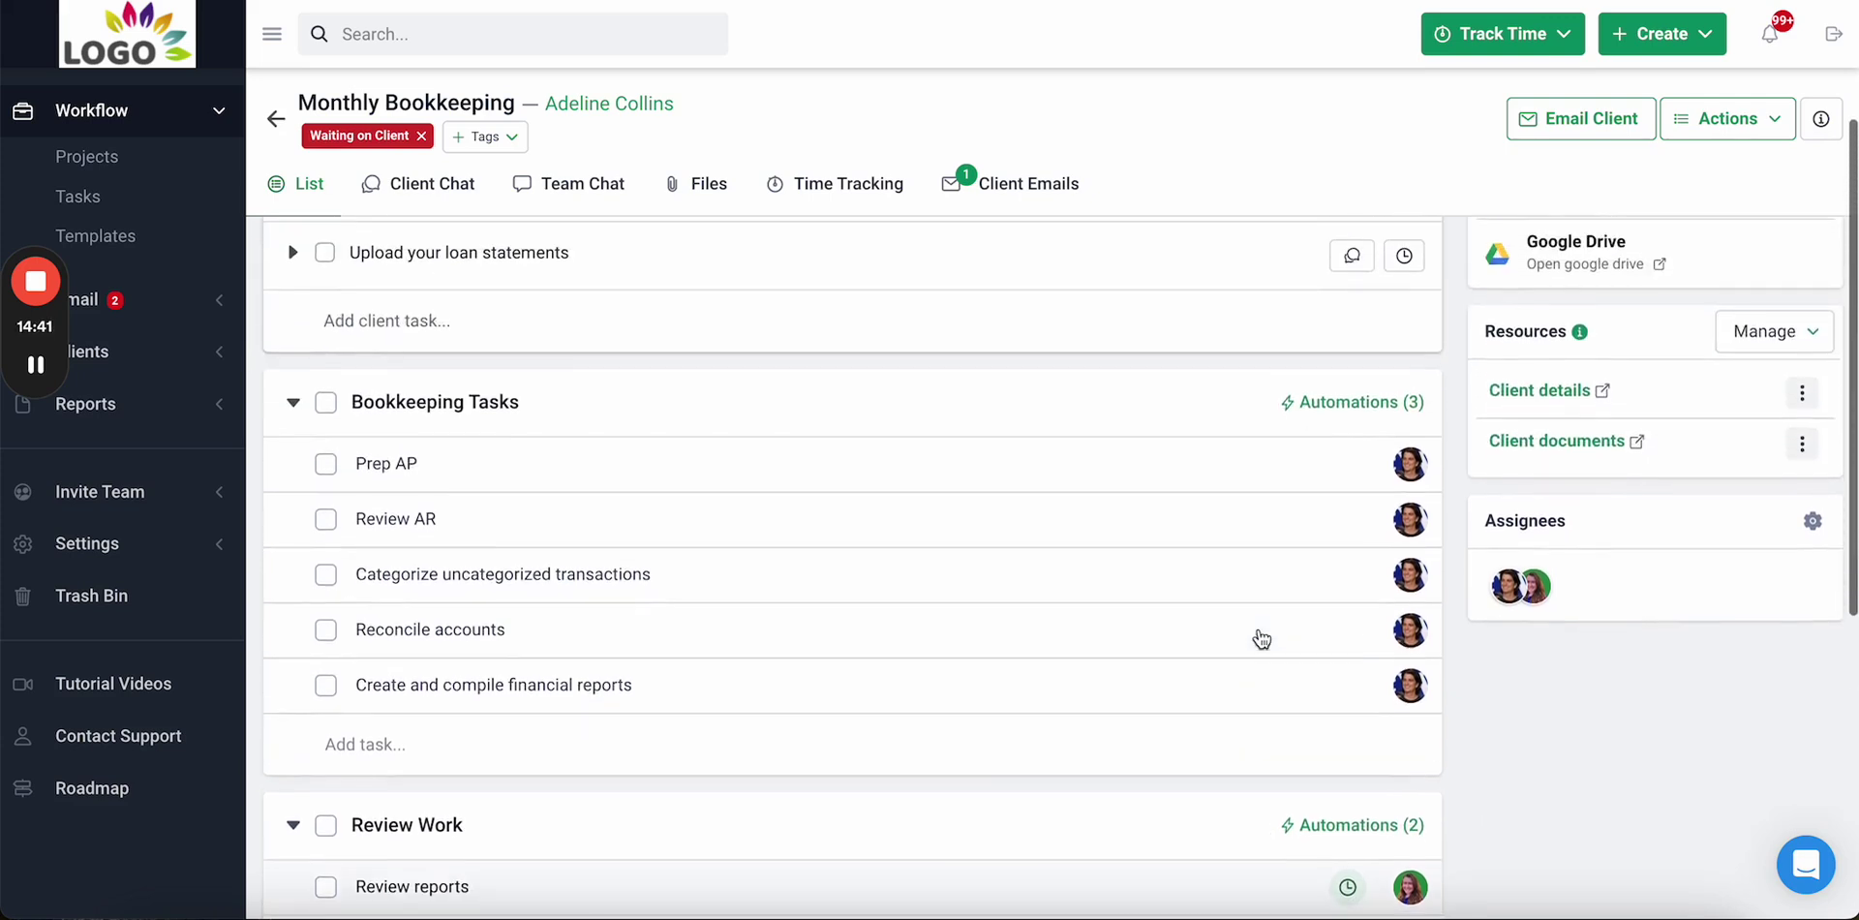
pyautogui.scroll(2, 1350, 431)
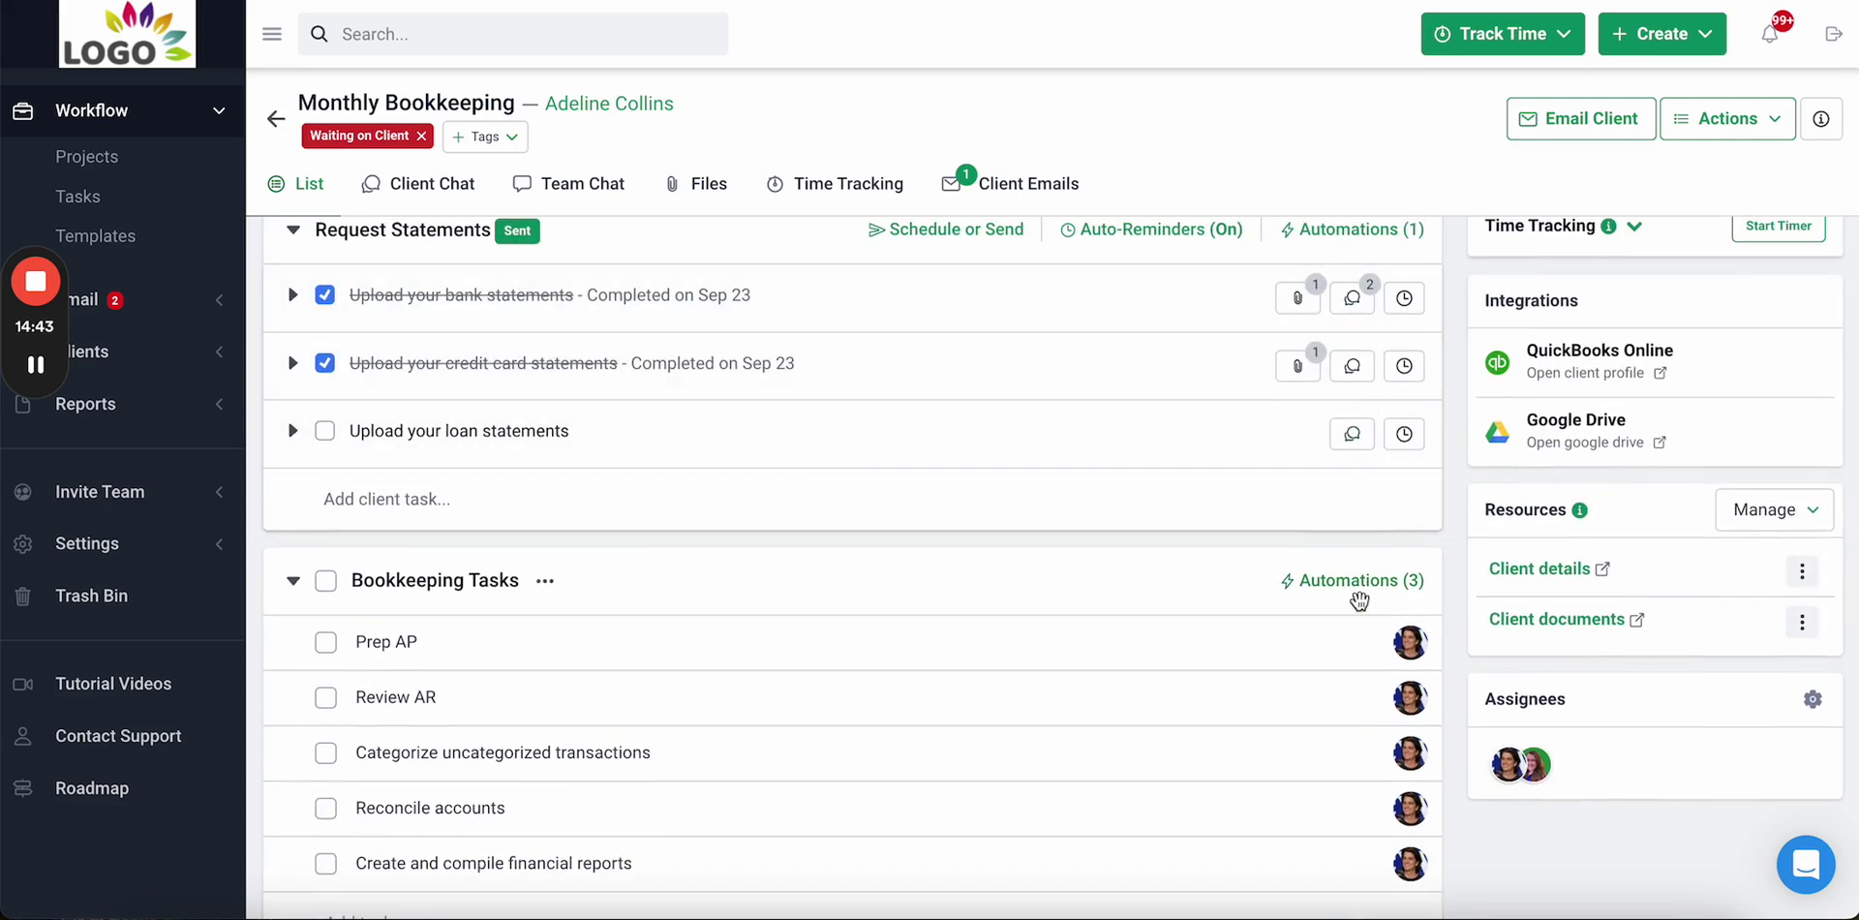
pyautogui.scroll(-1, 1356, 601)
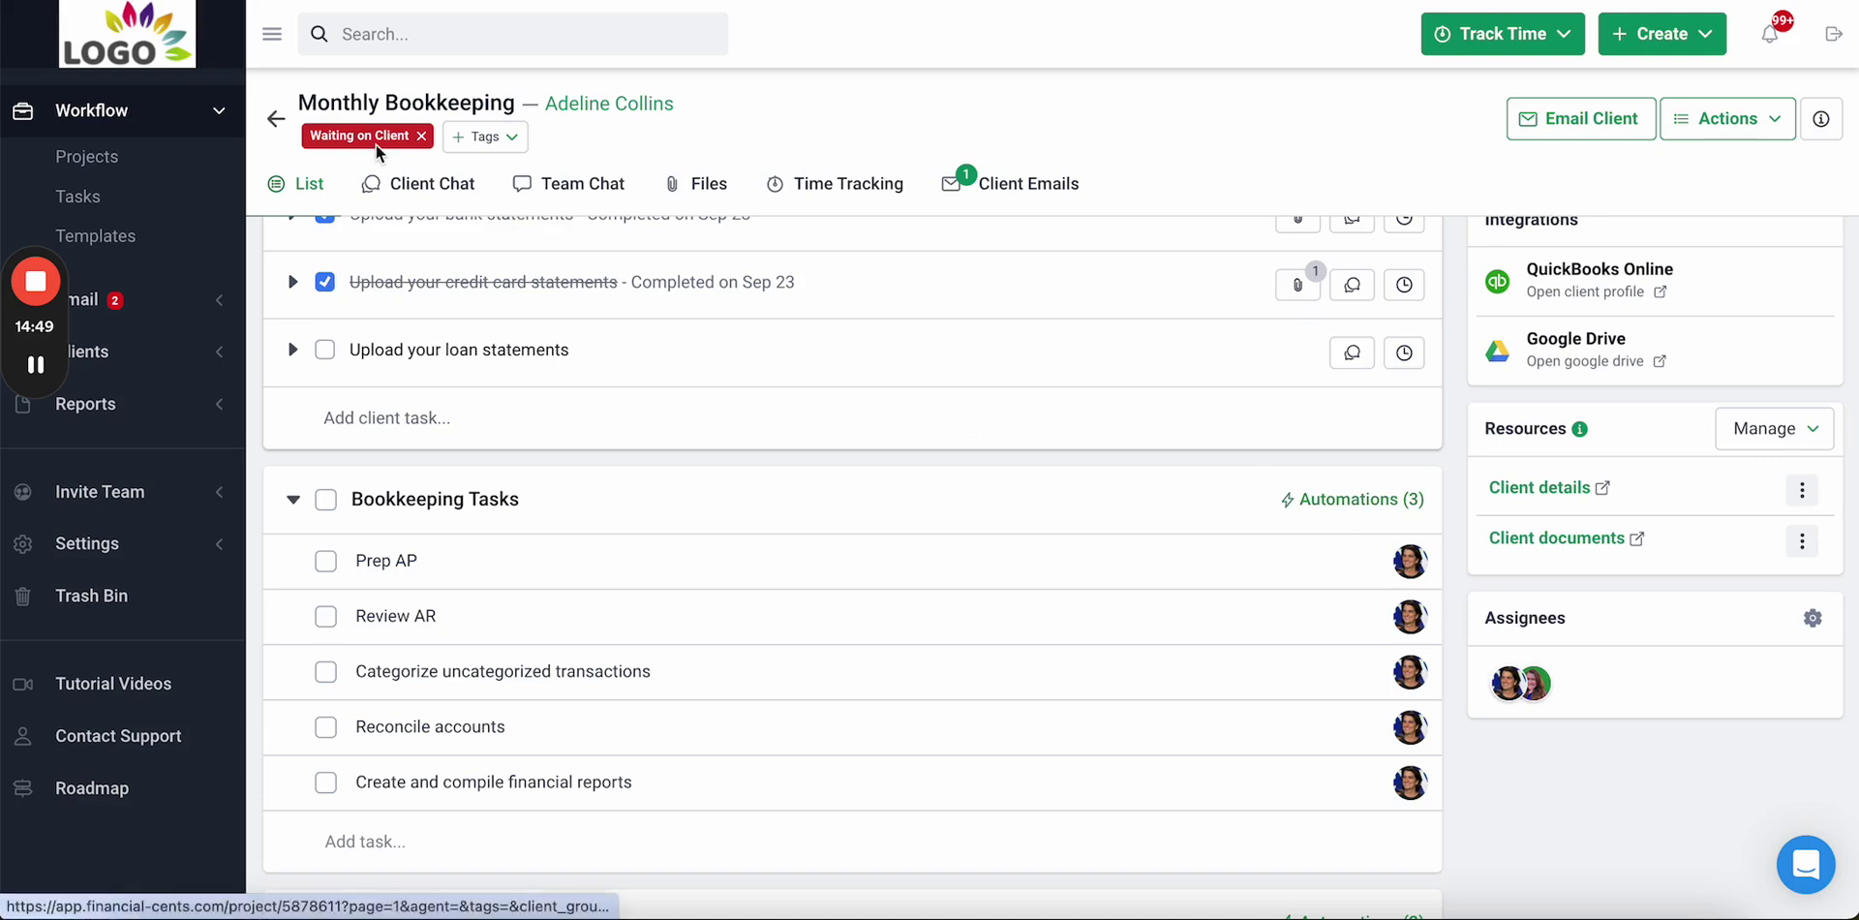
pyautogui.click(1384, 500)
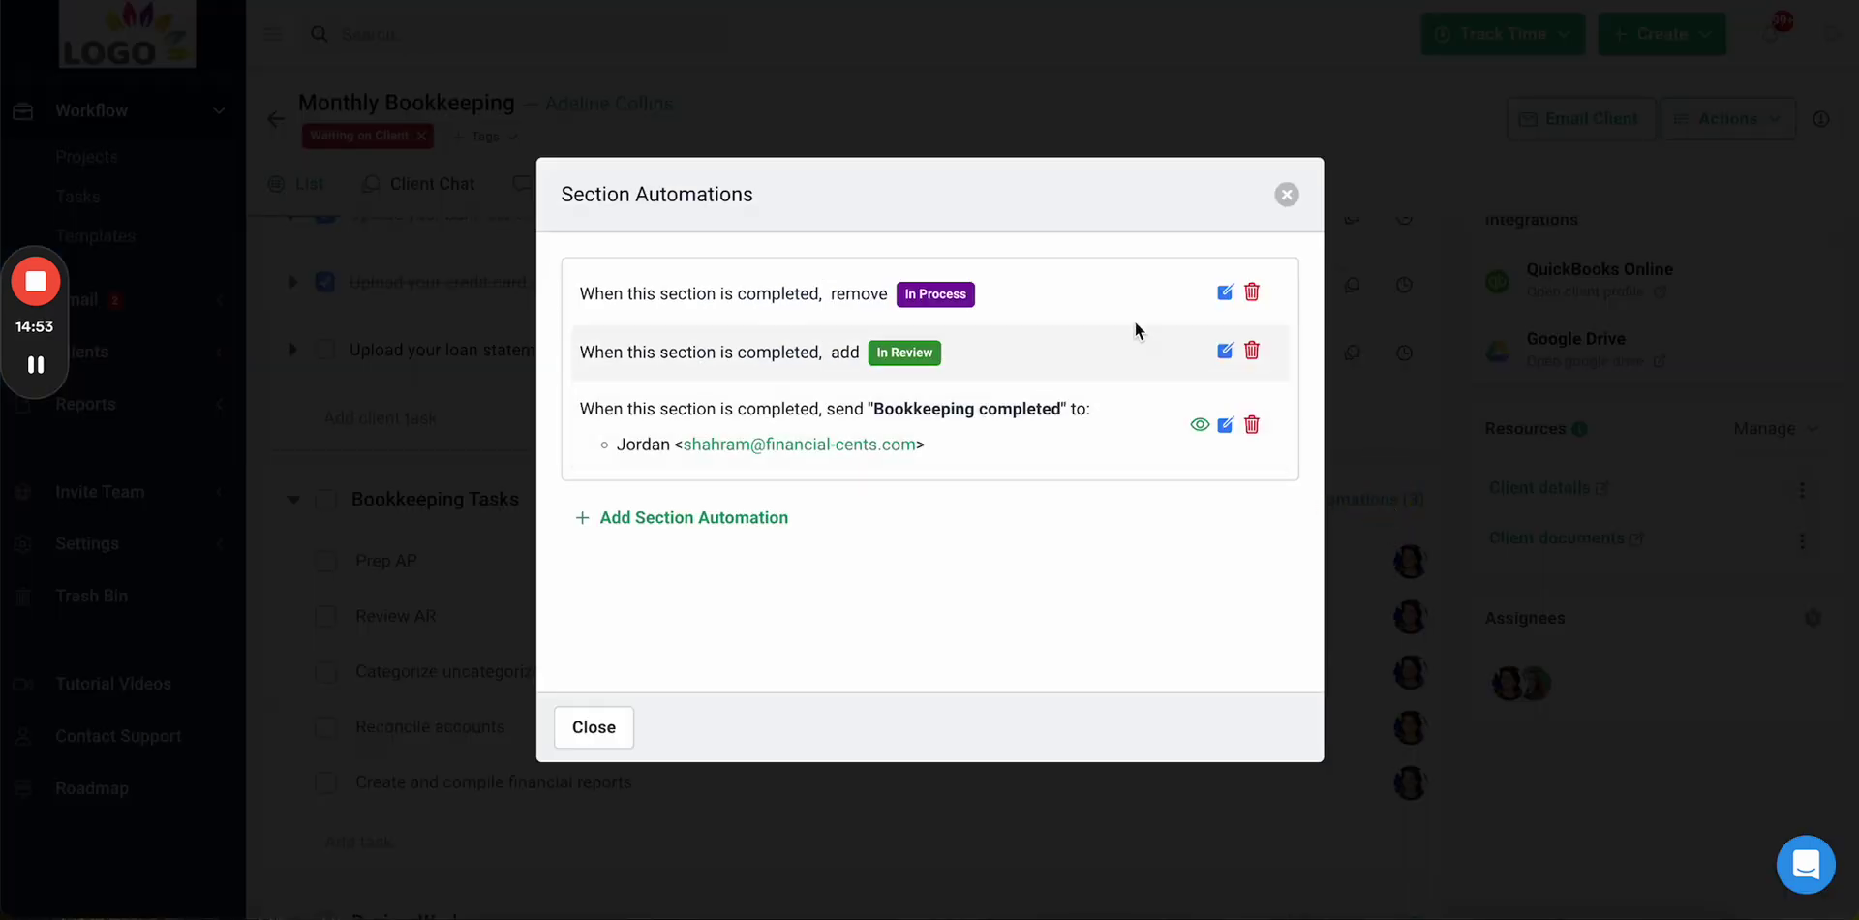
pyautogui.click(1287, 194)
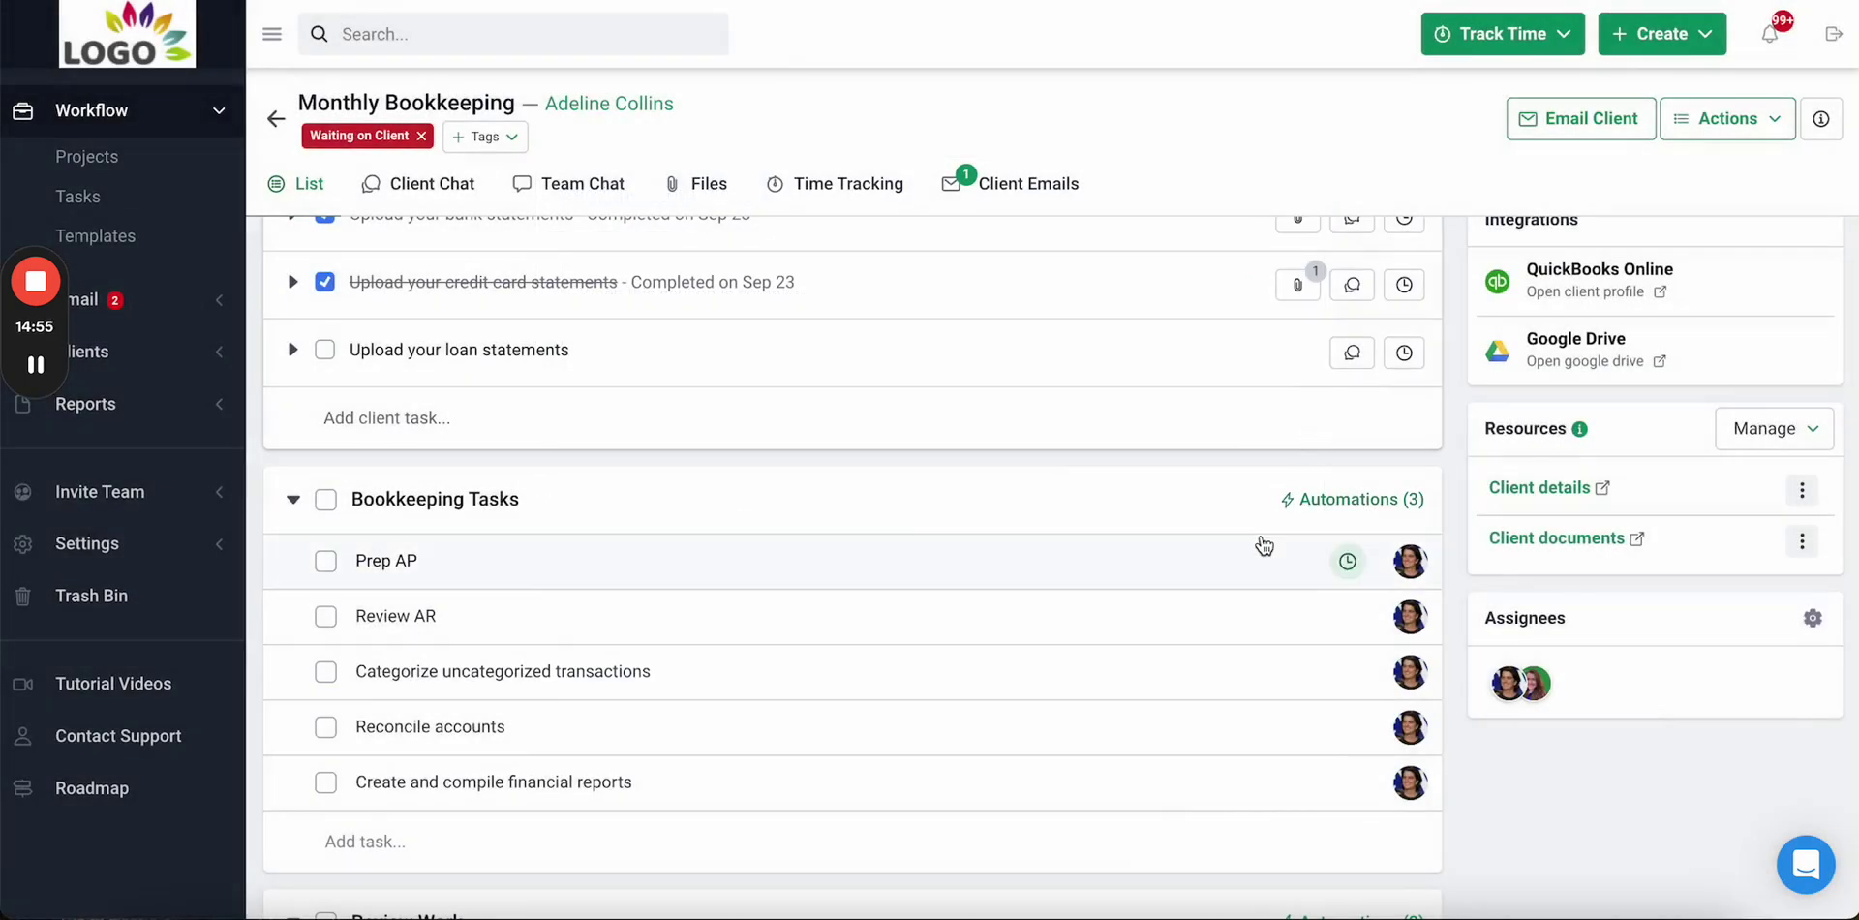